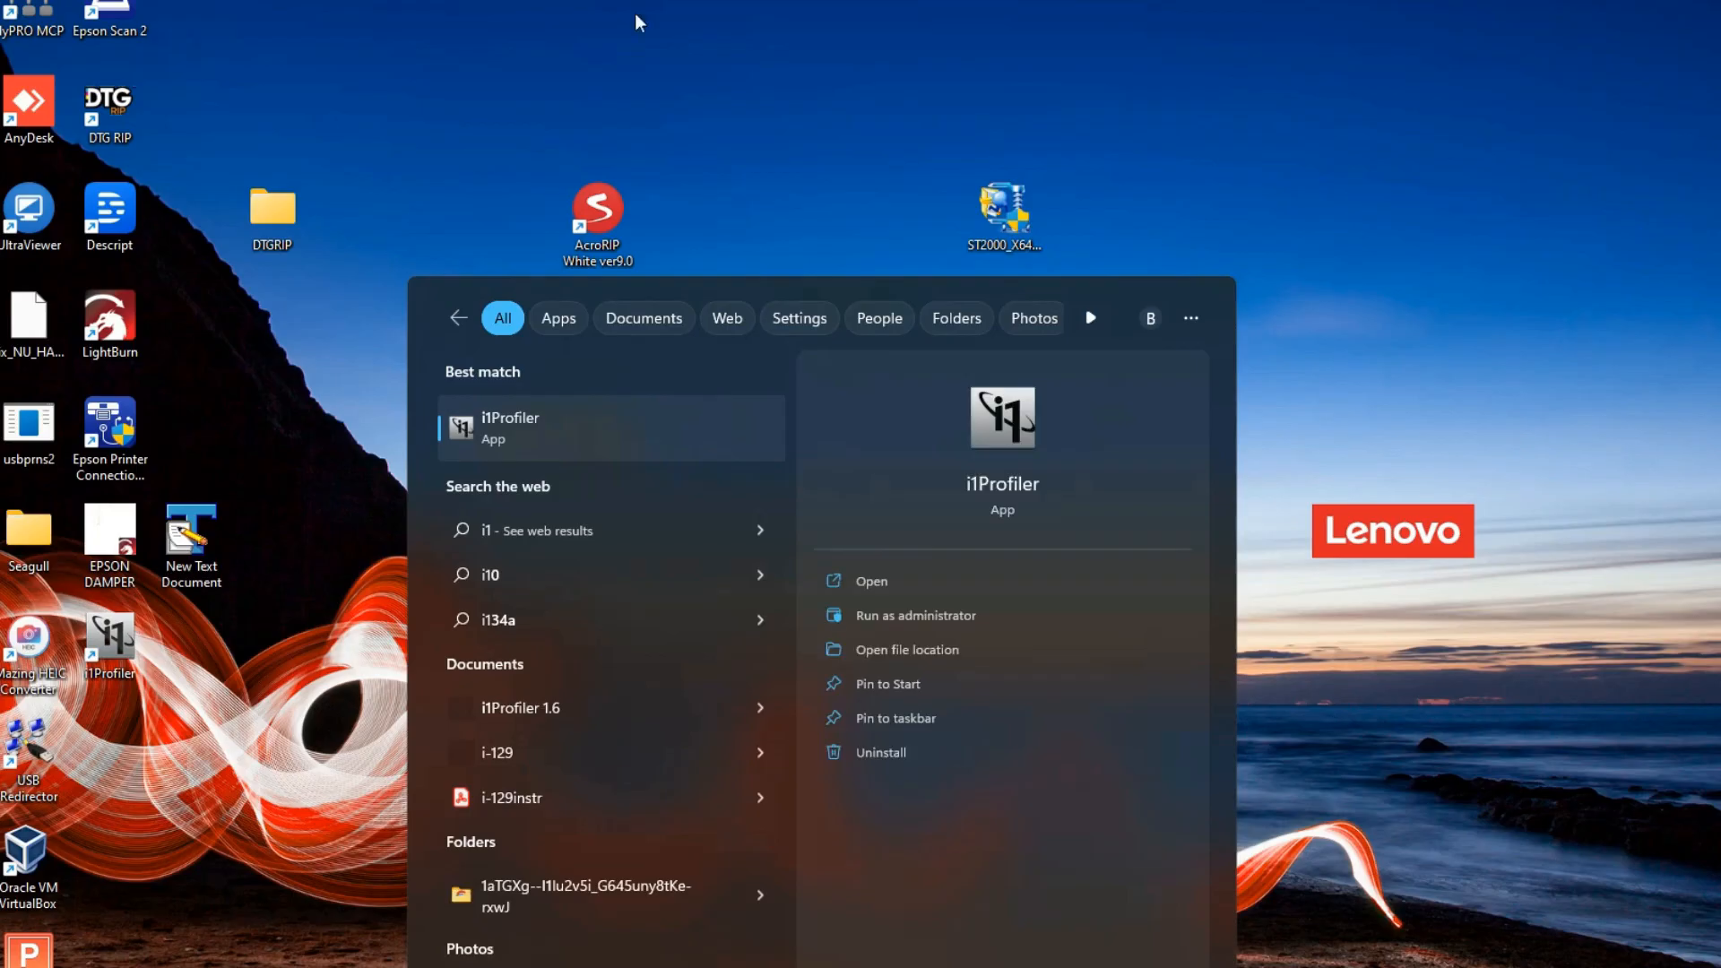
Step: Launch i1Profiler and check the connected hardware among the hidden system tray items
left_click(550, 424)
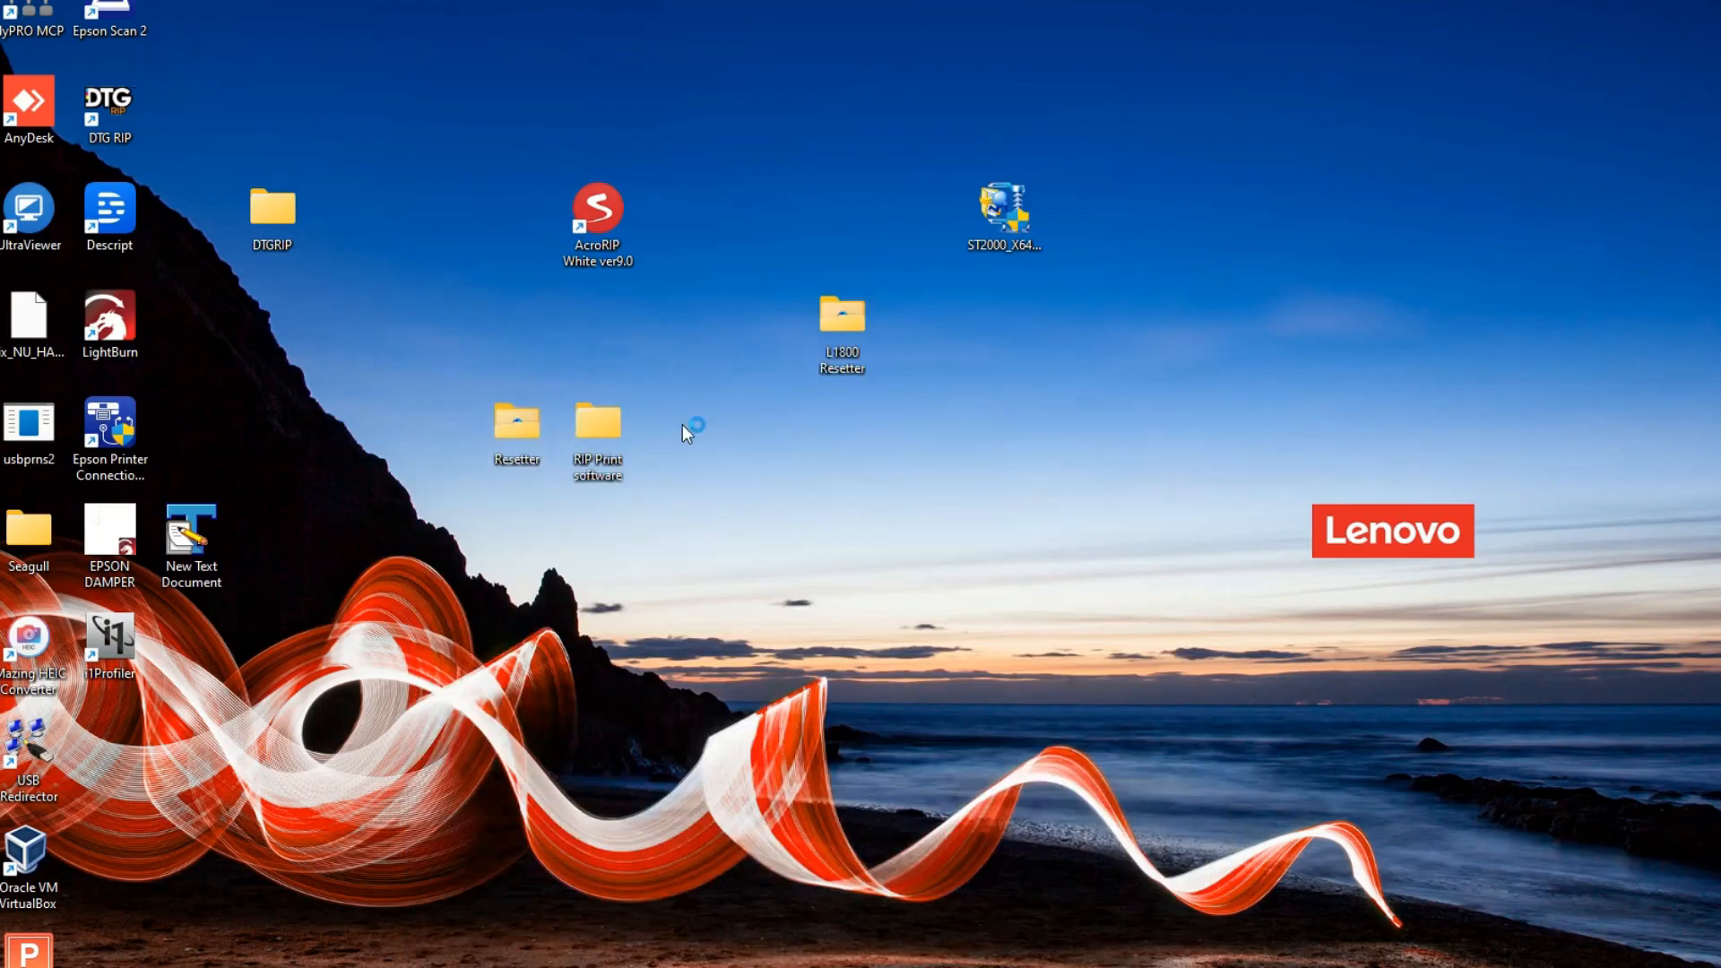
left_click(898, 565)
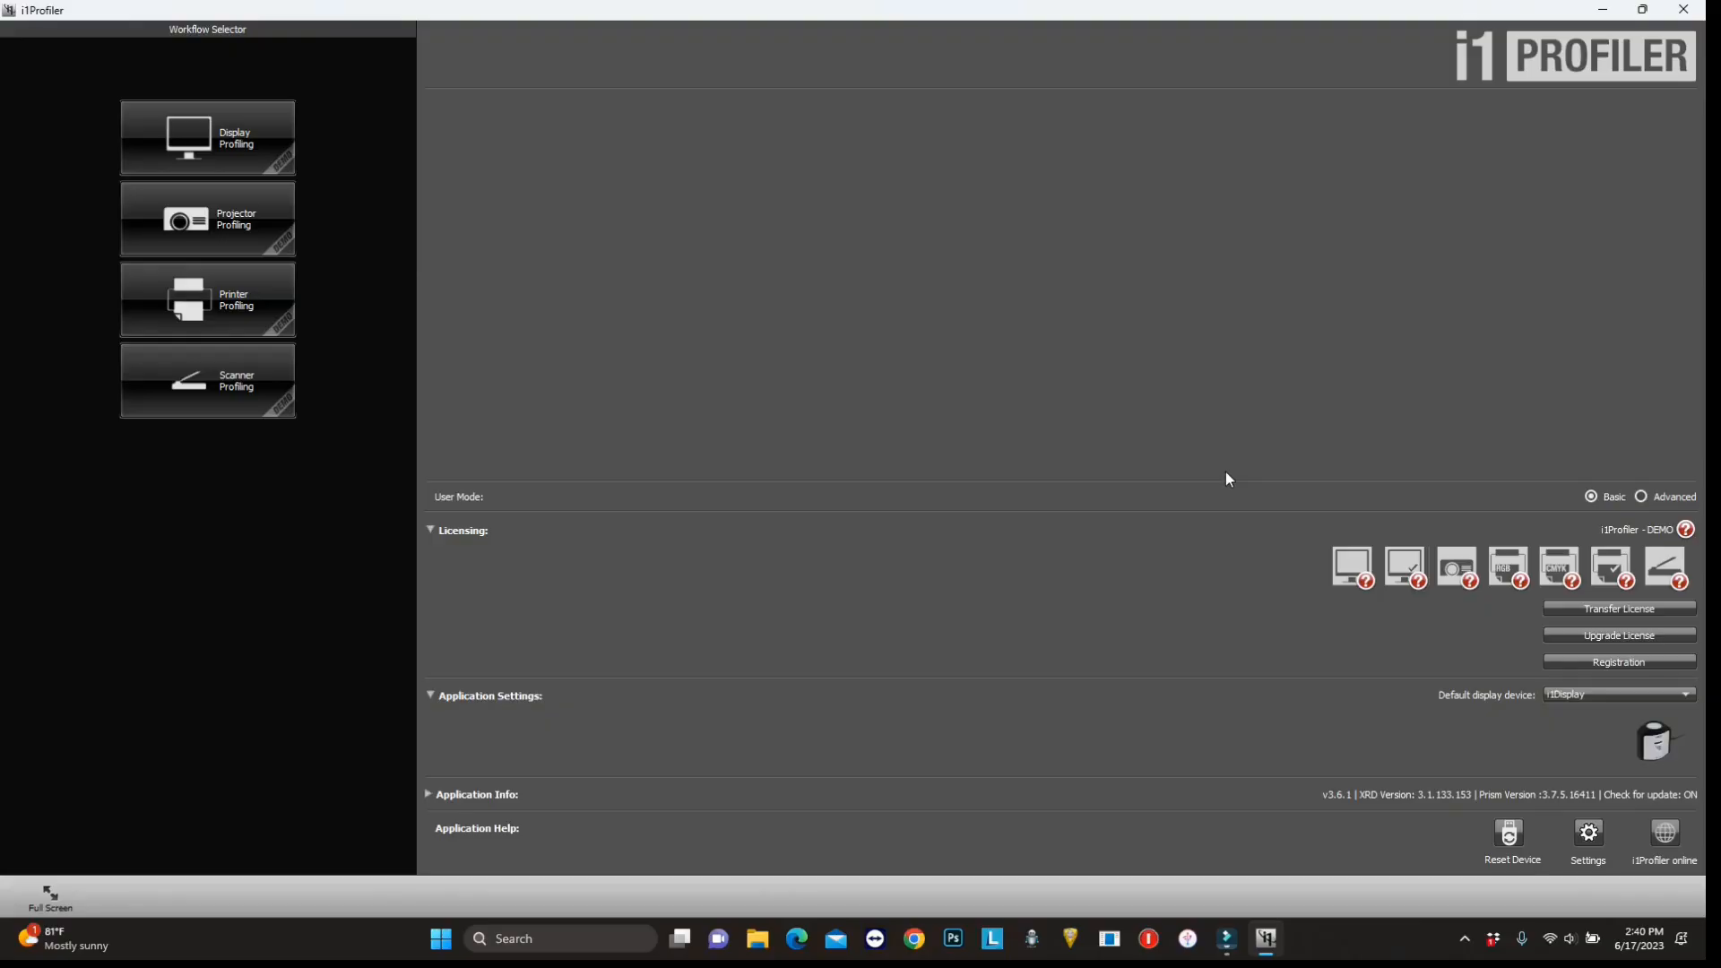
left_click(1465, 941)
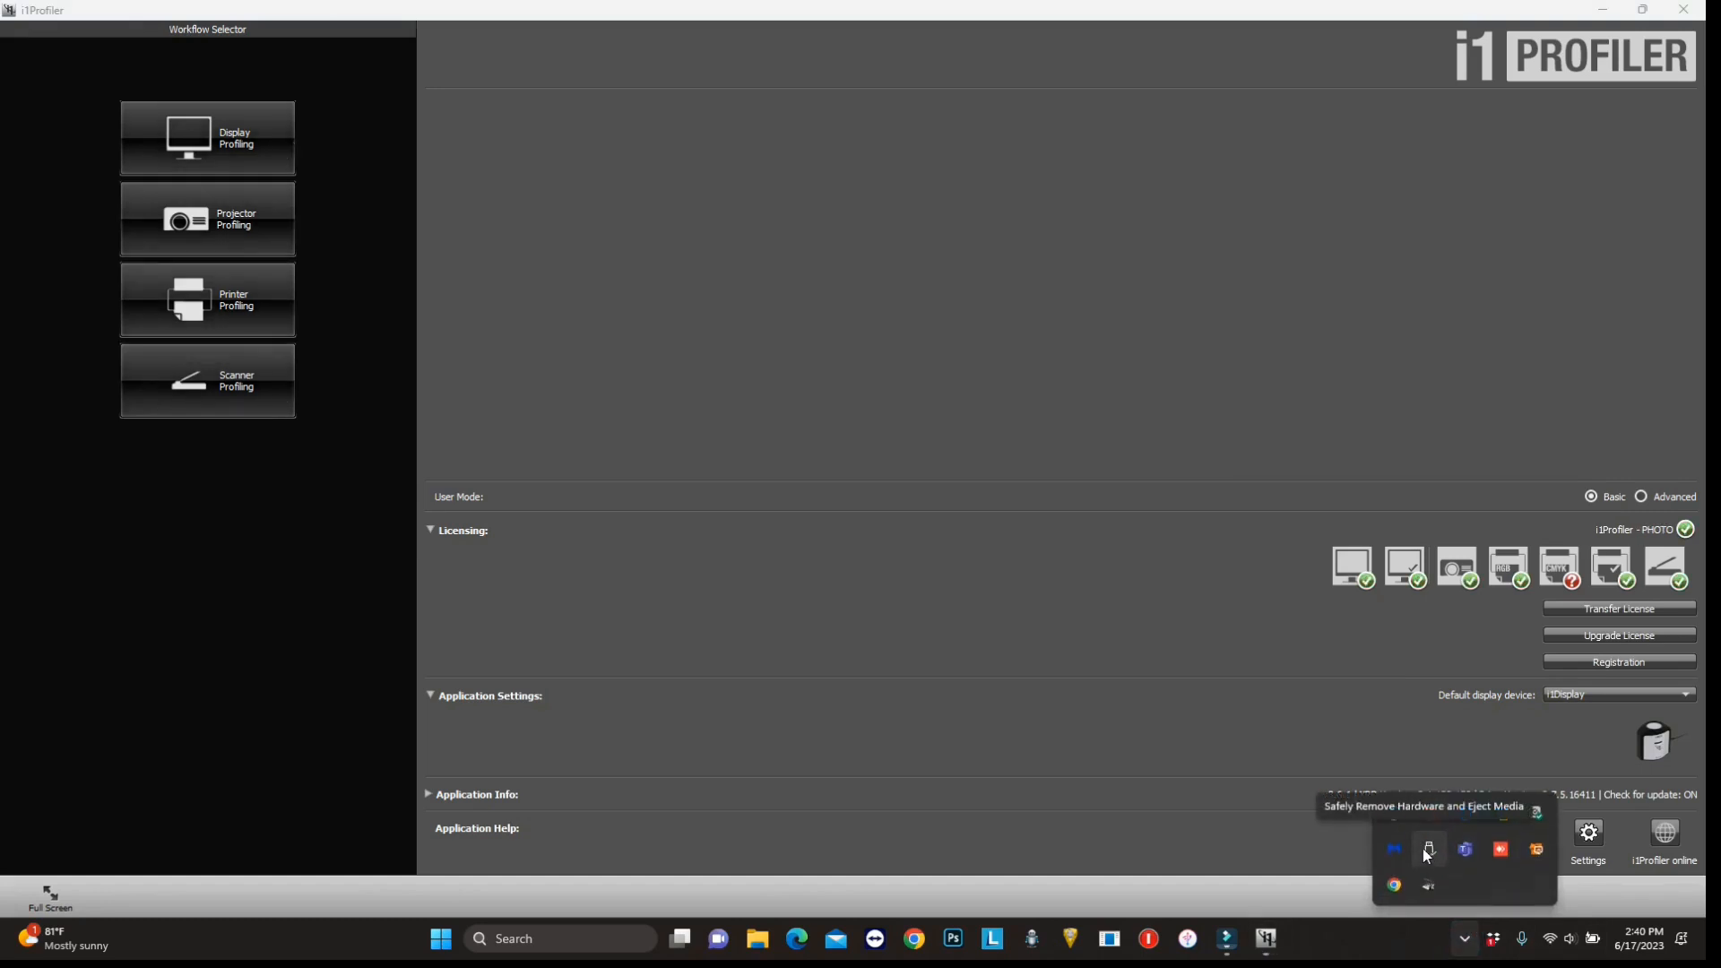
left_click(1403, 615)
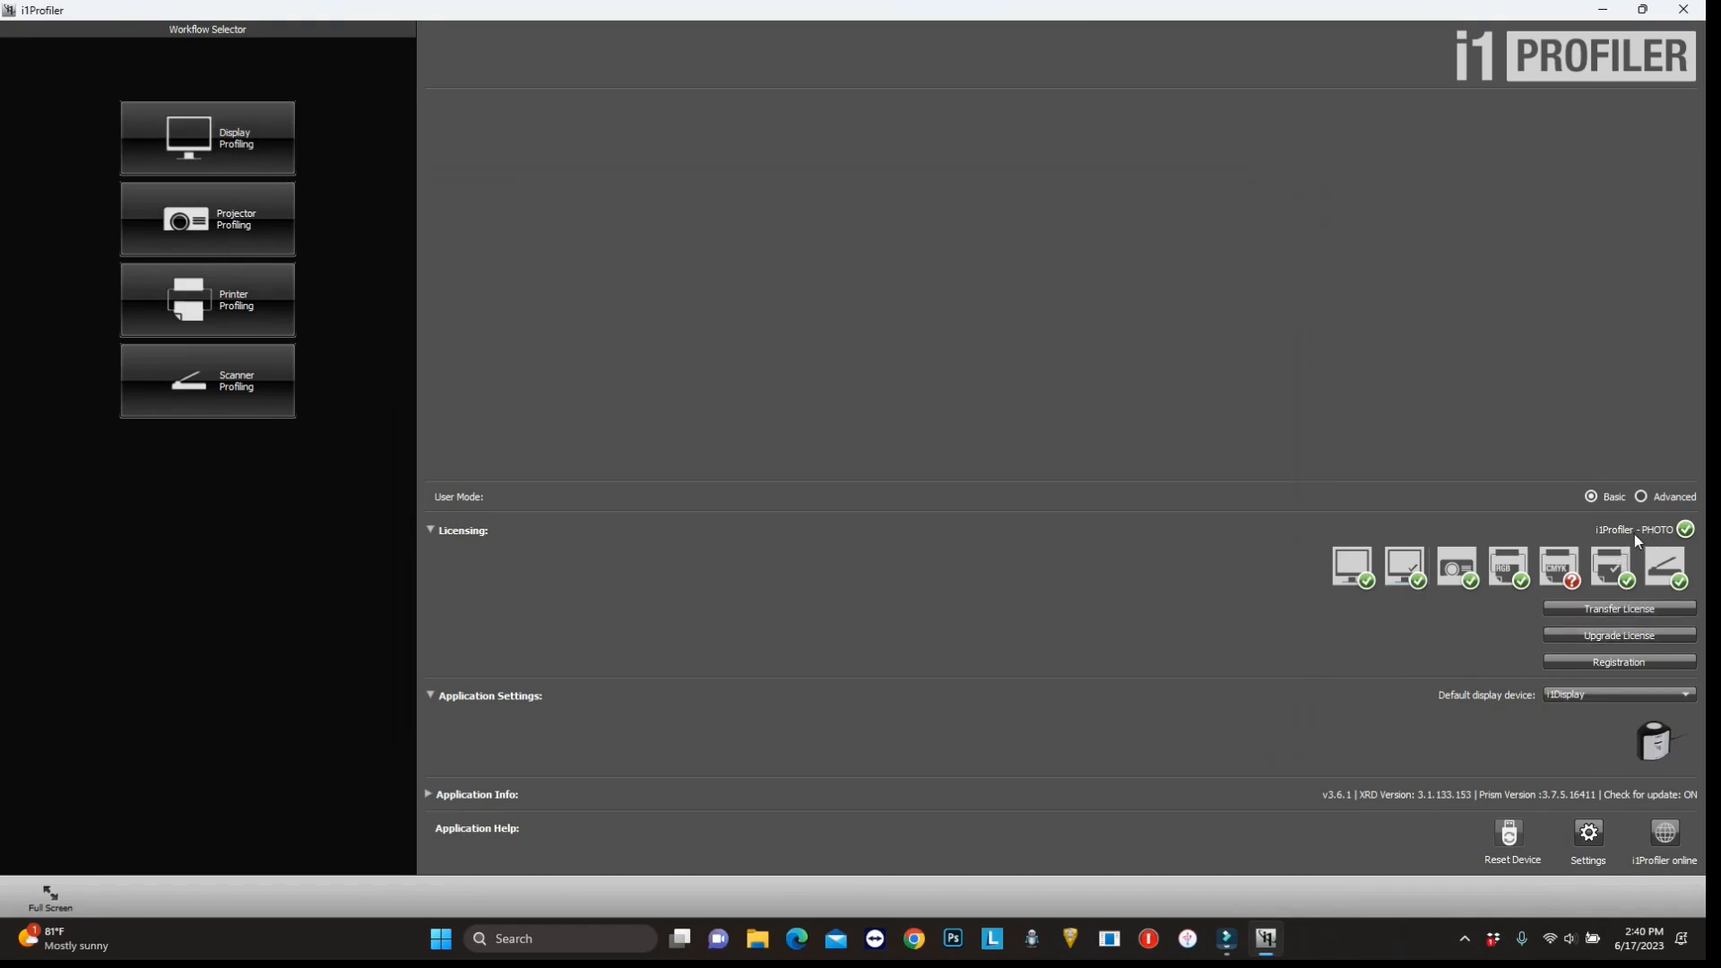
Step: Try i1Pro 2 and i1Pro 3 | i1Pro 3 PLUS as the default display device
left_click(1606, 693)
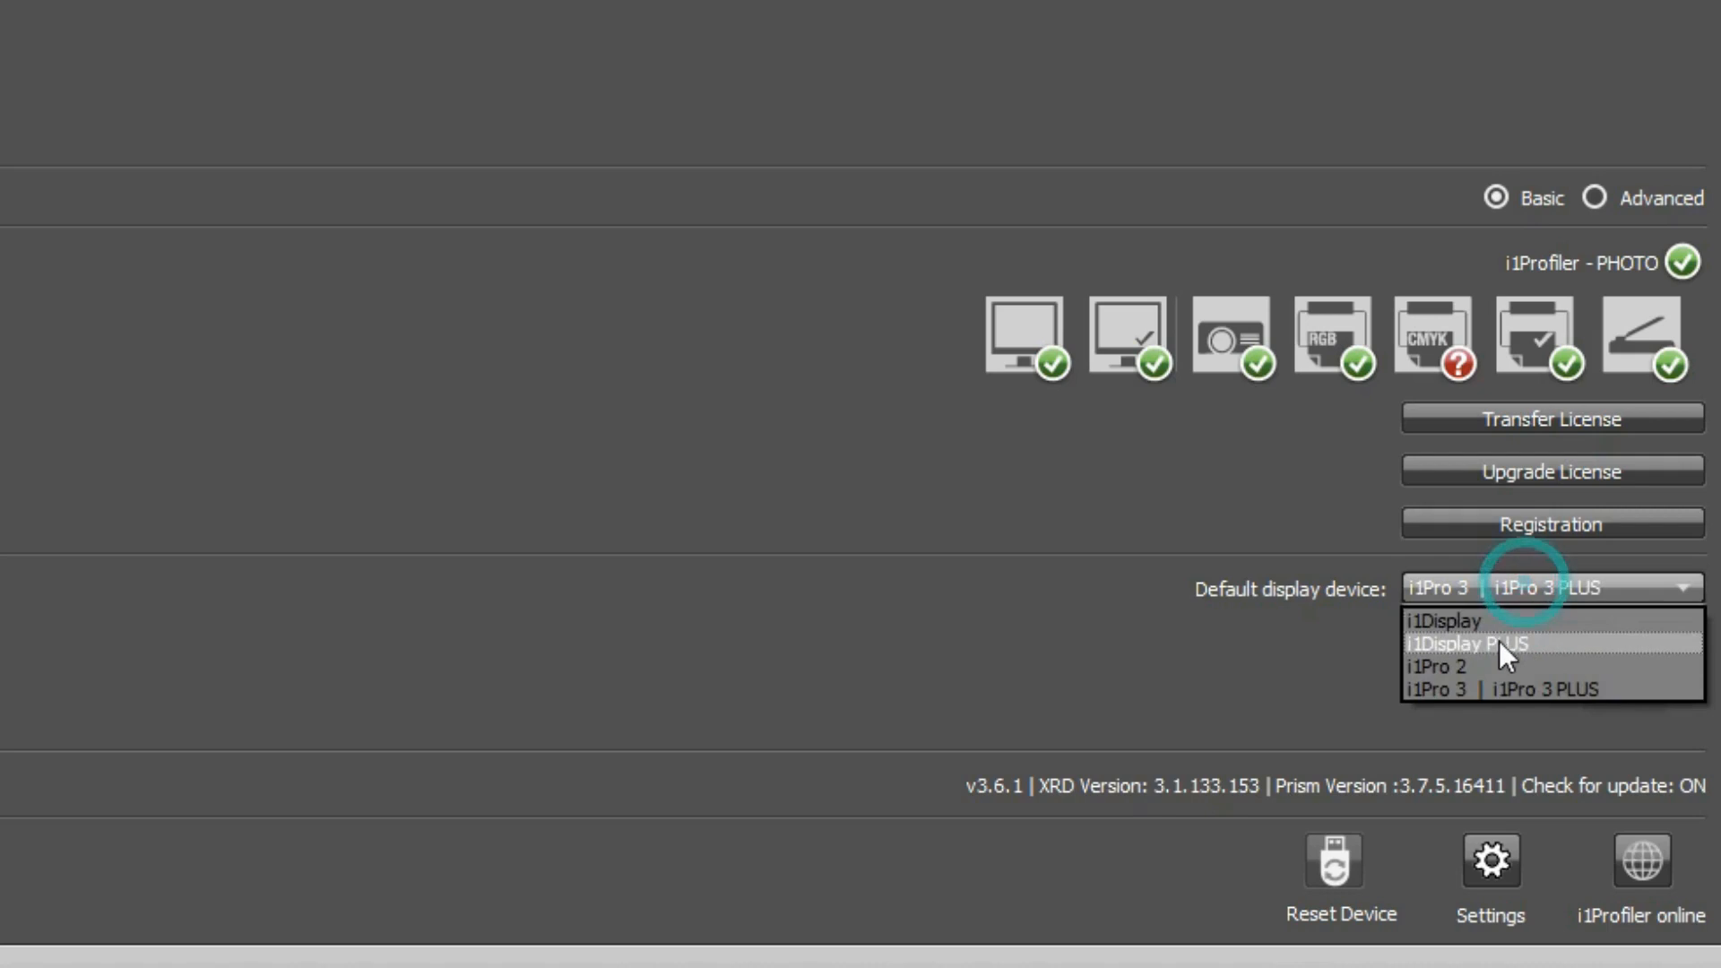
left_click(1592, 731)
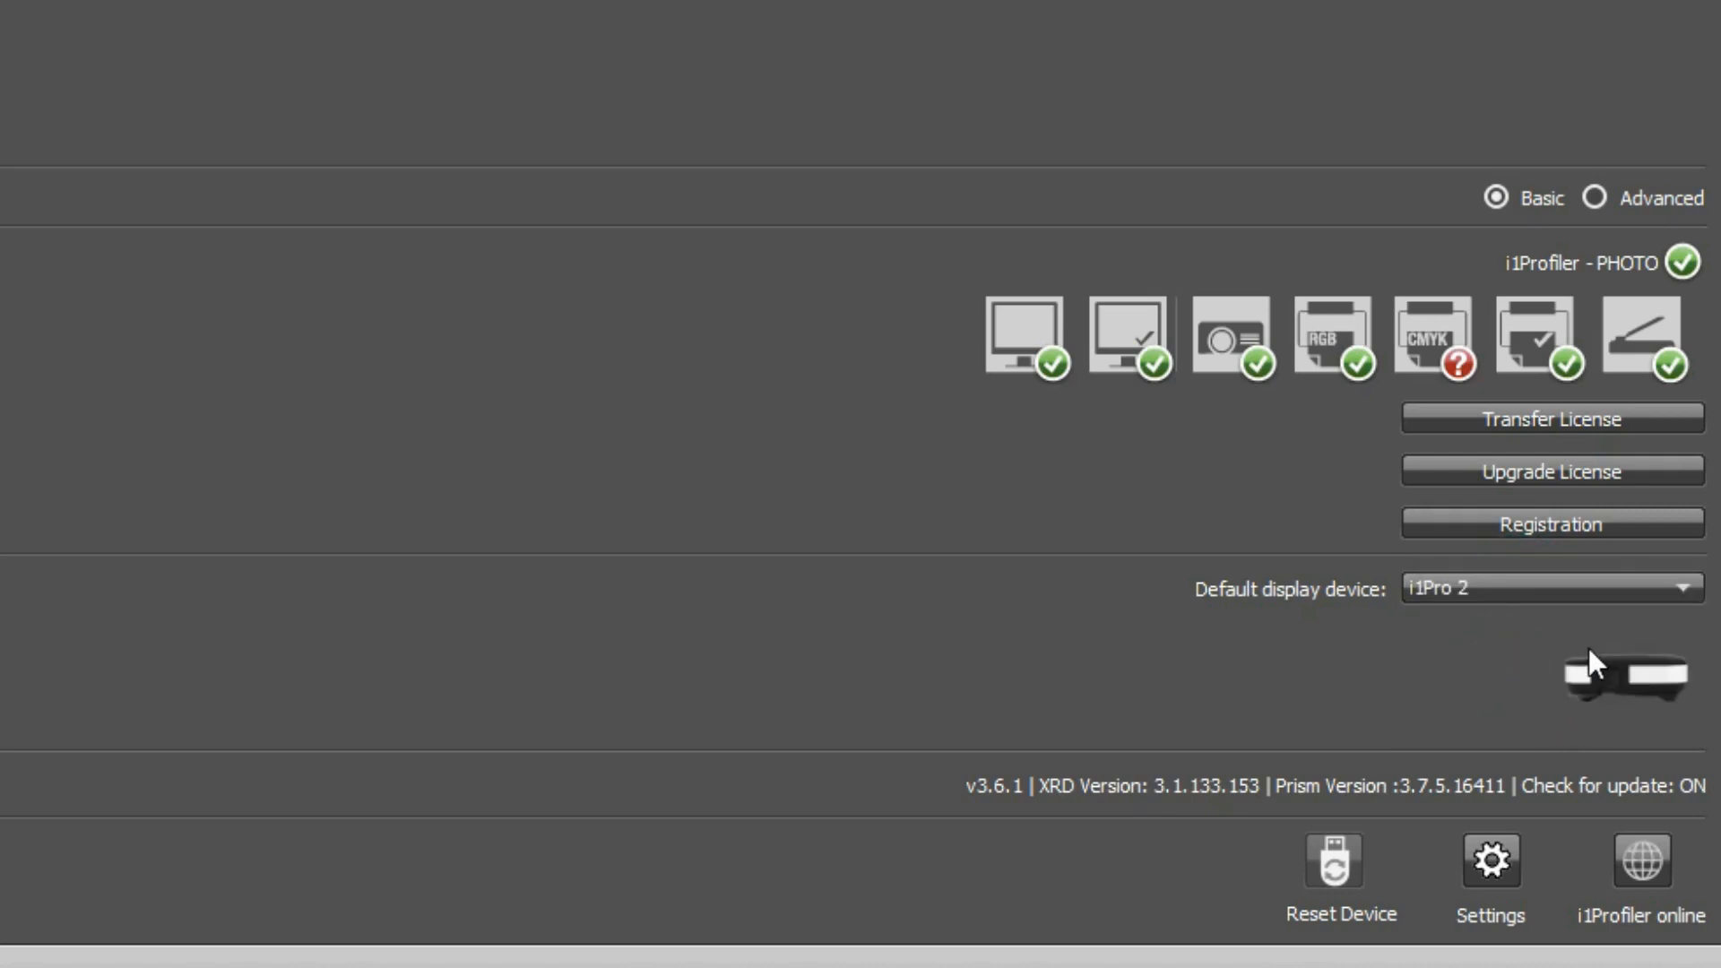
left_click(1505, 588)
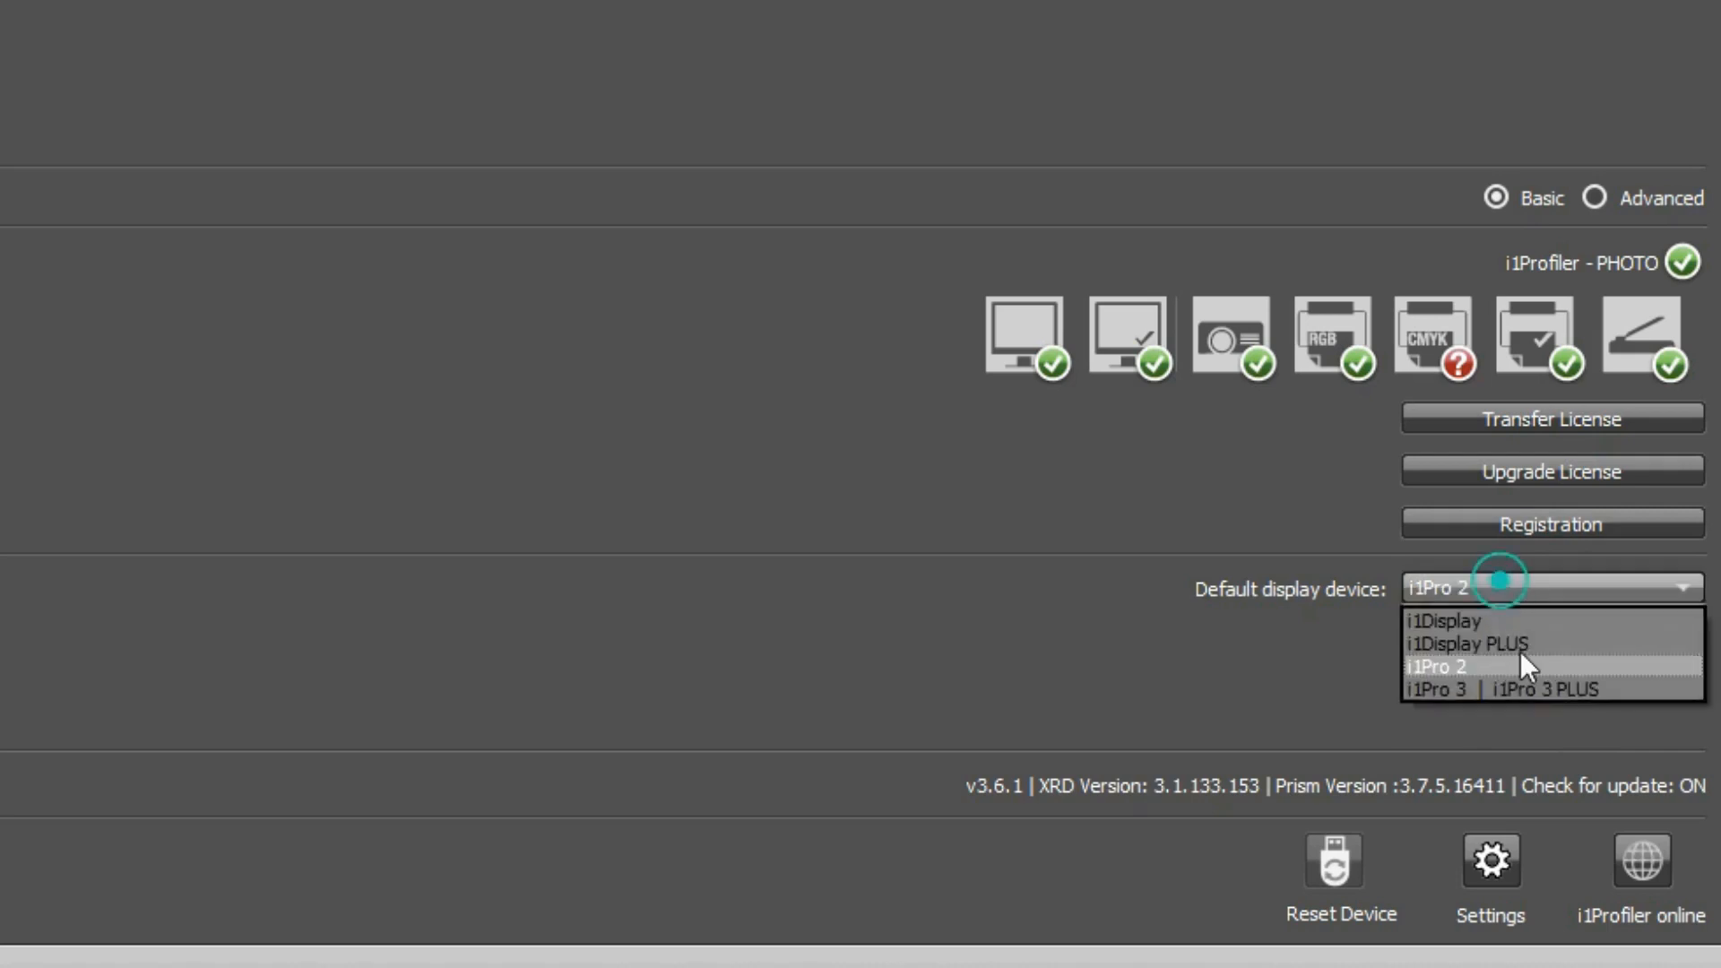
left_click(1508, 690)
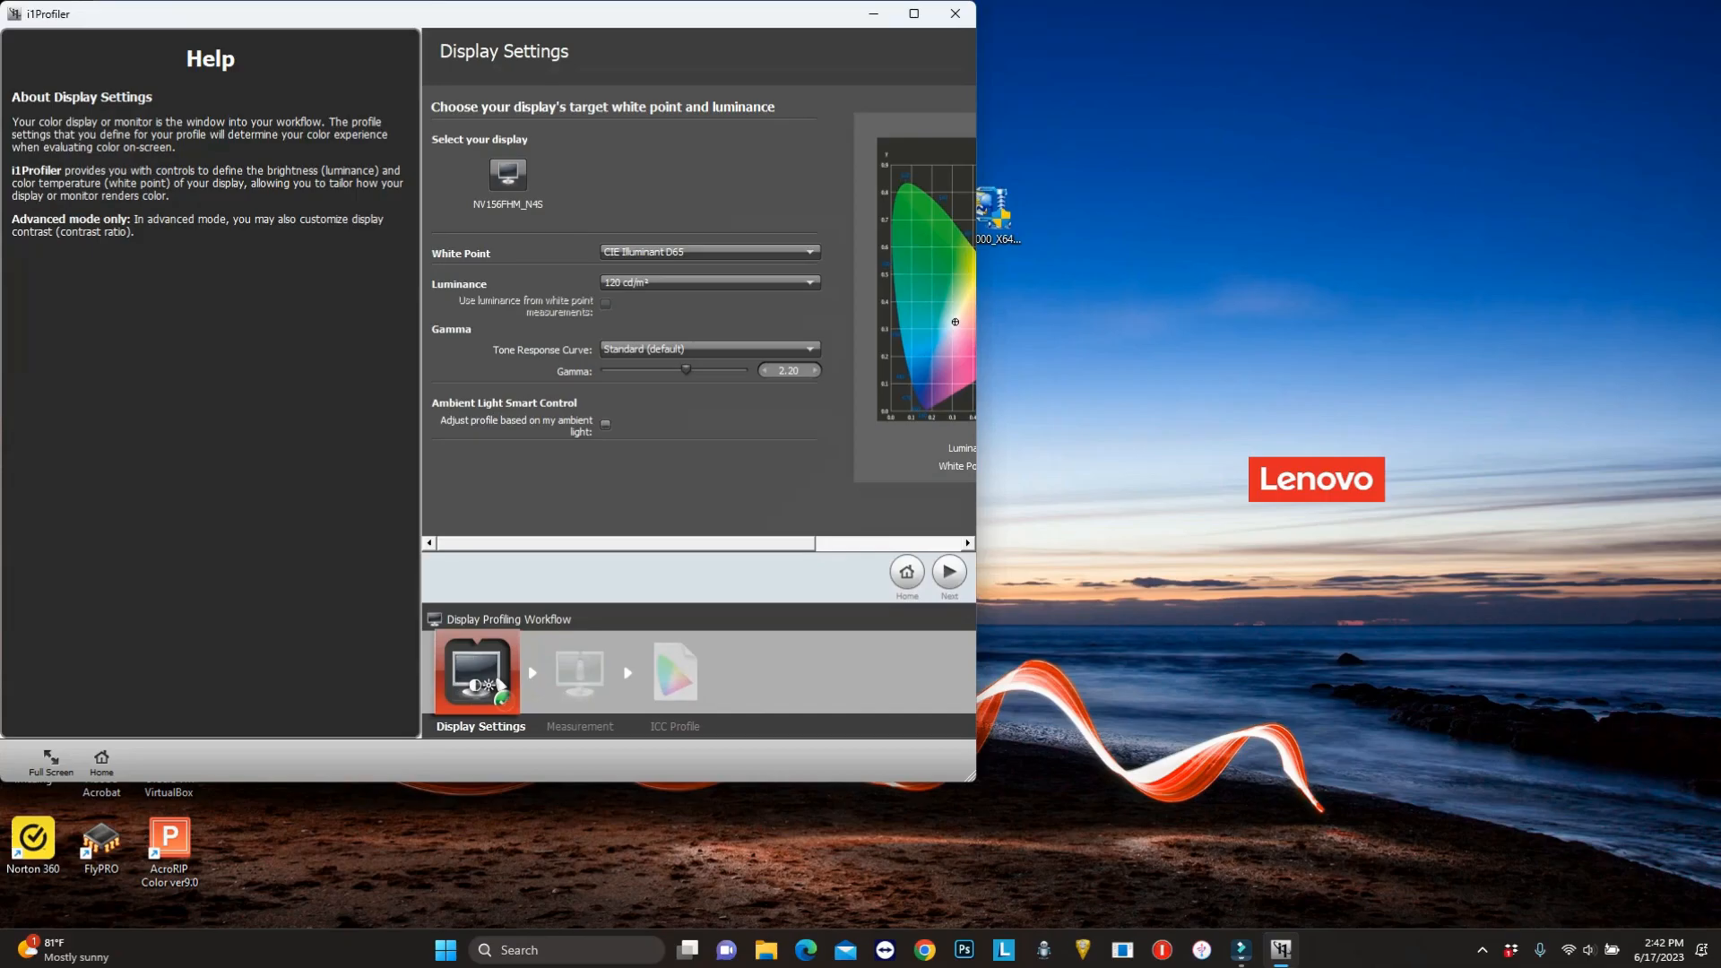
Step: Return to the home screen, dismiss the registration page and set the default display device to i1Pro 2
left_click(914, 14)
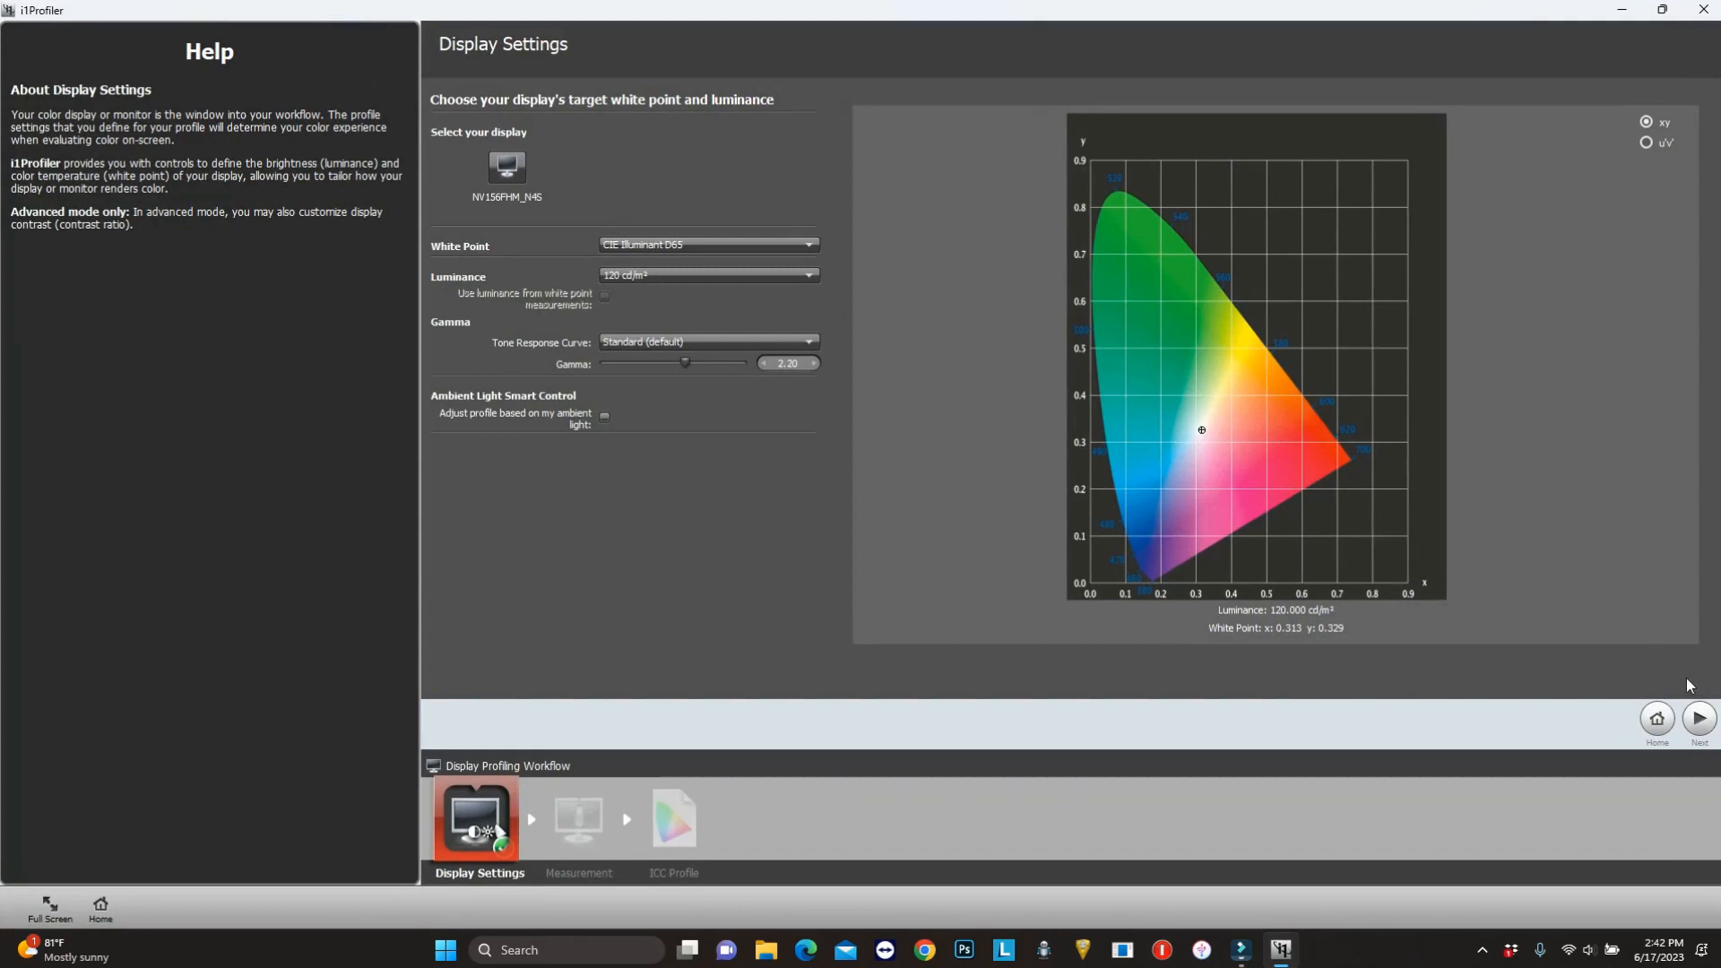
left_click(1659, 720)
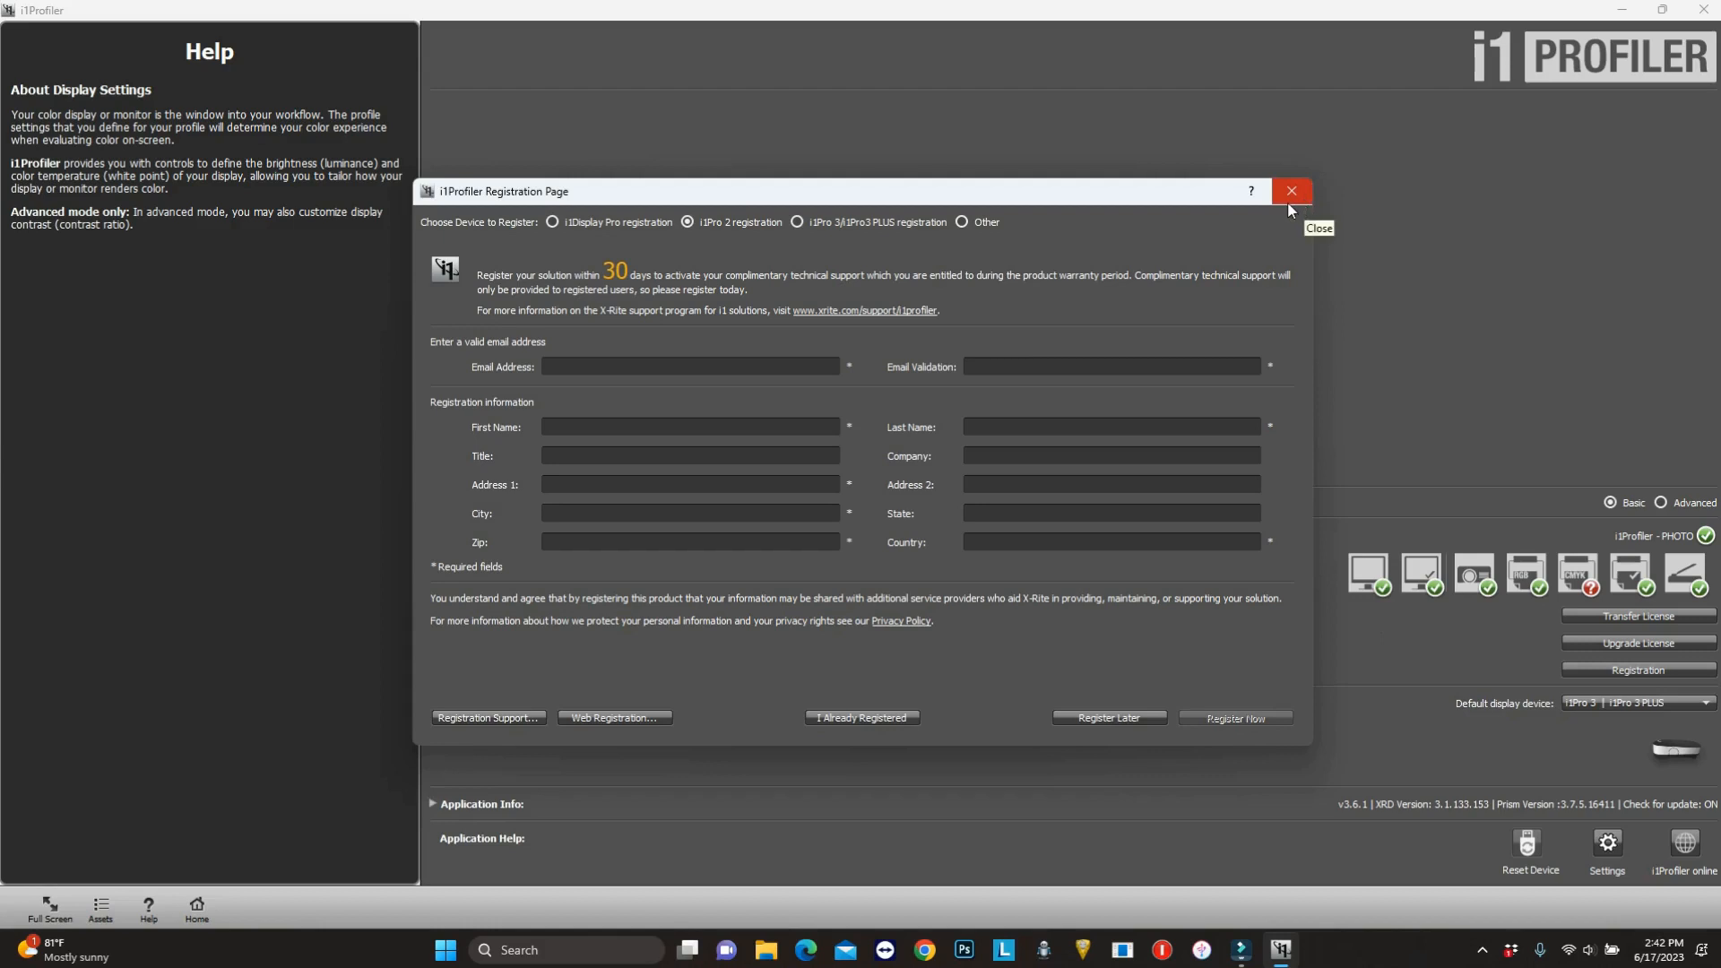
left_click(1300, 192)
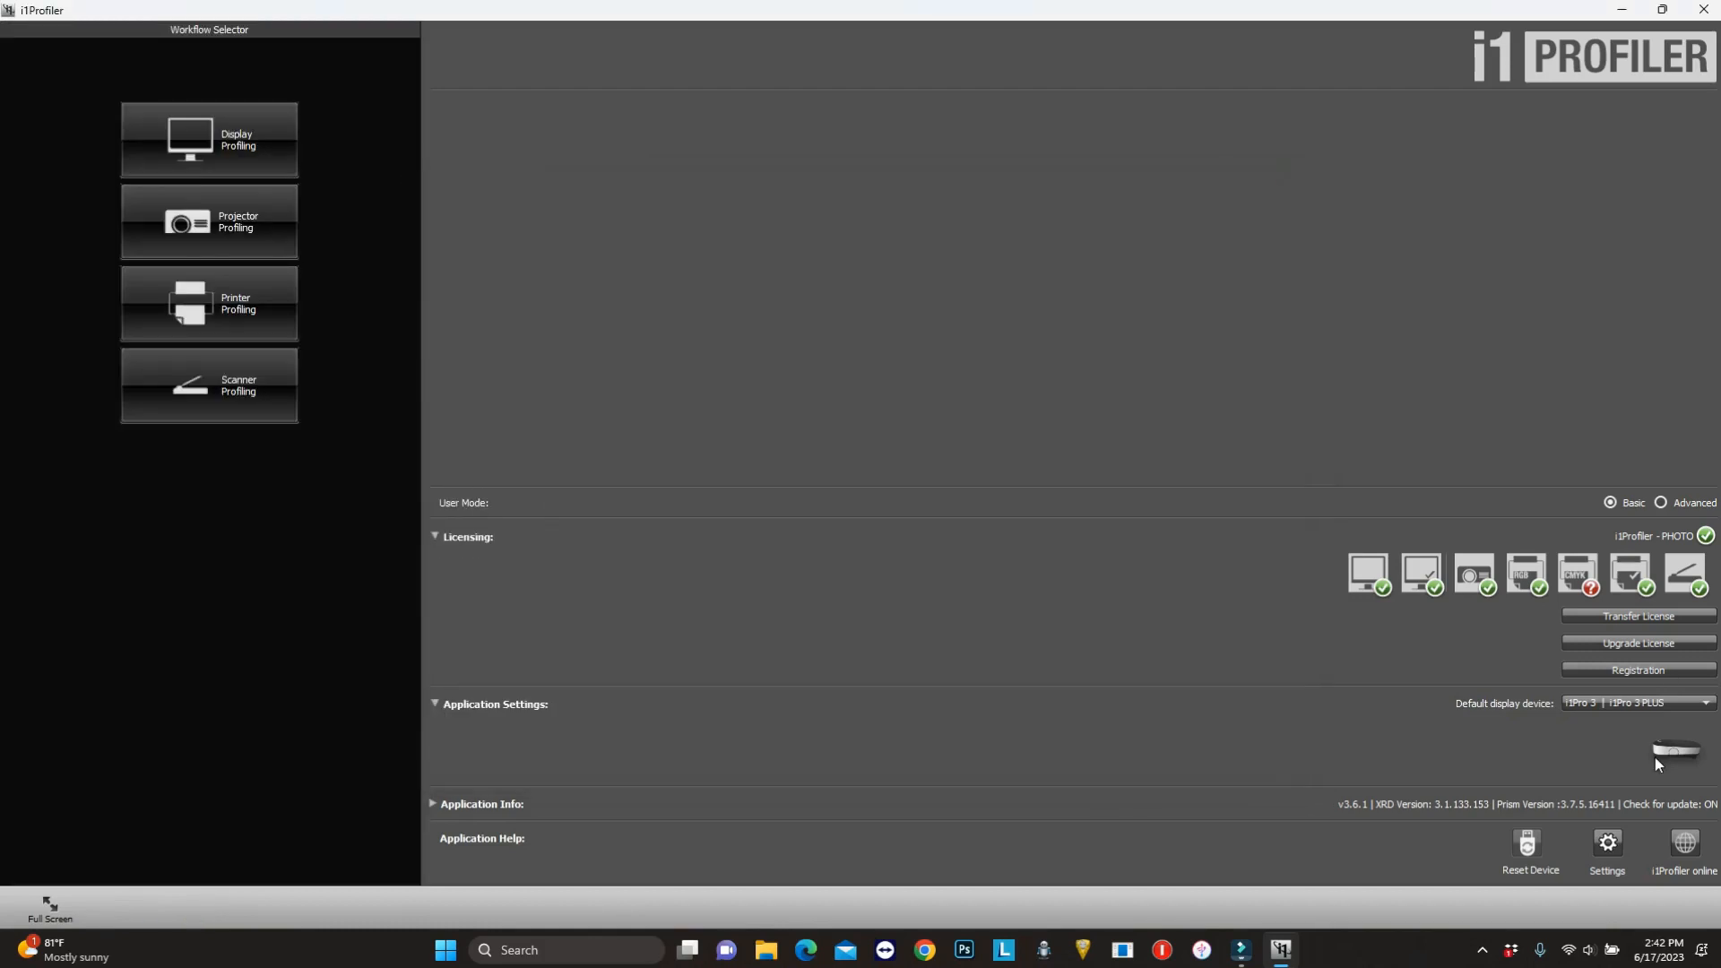
left_click(1630, 703)
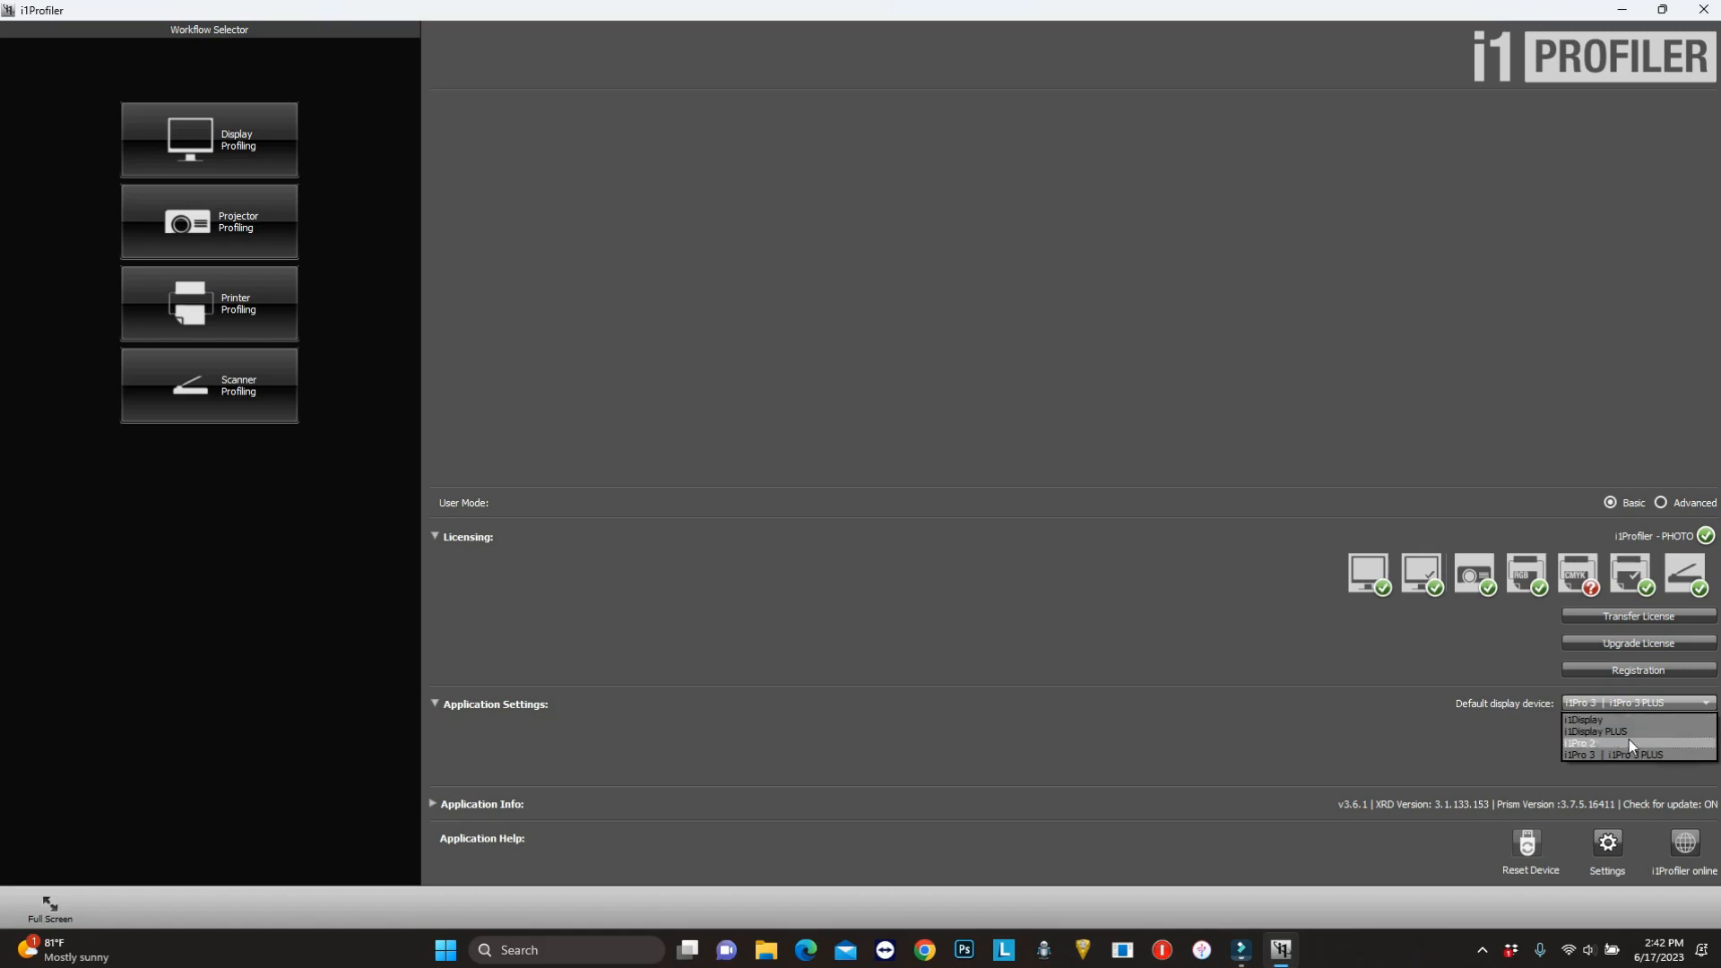
left_click(1628, 741)
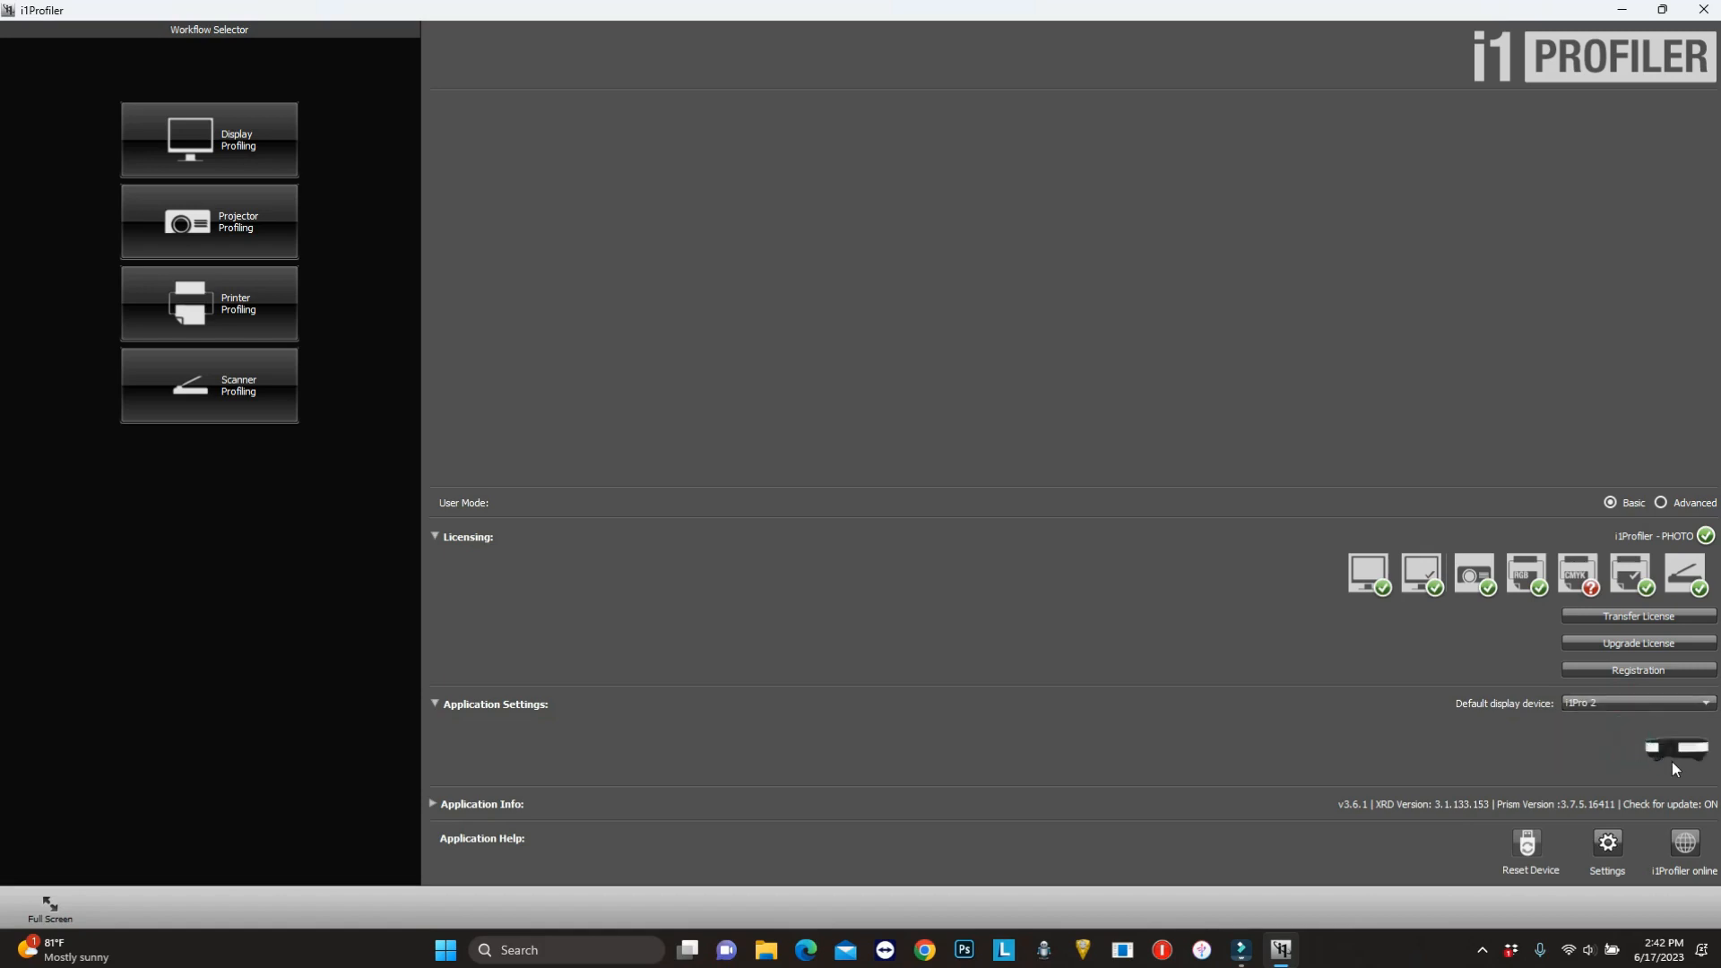
Step: Start the display profiling workflow and continue to the measurement stage with the default display settings
left_click(244, 151)
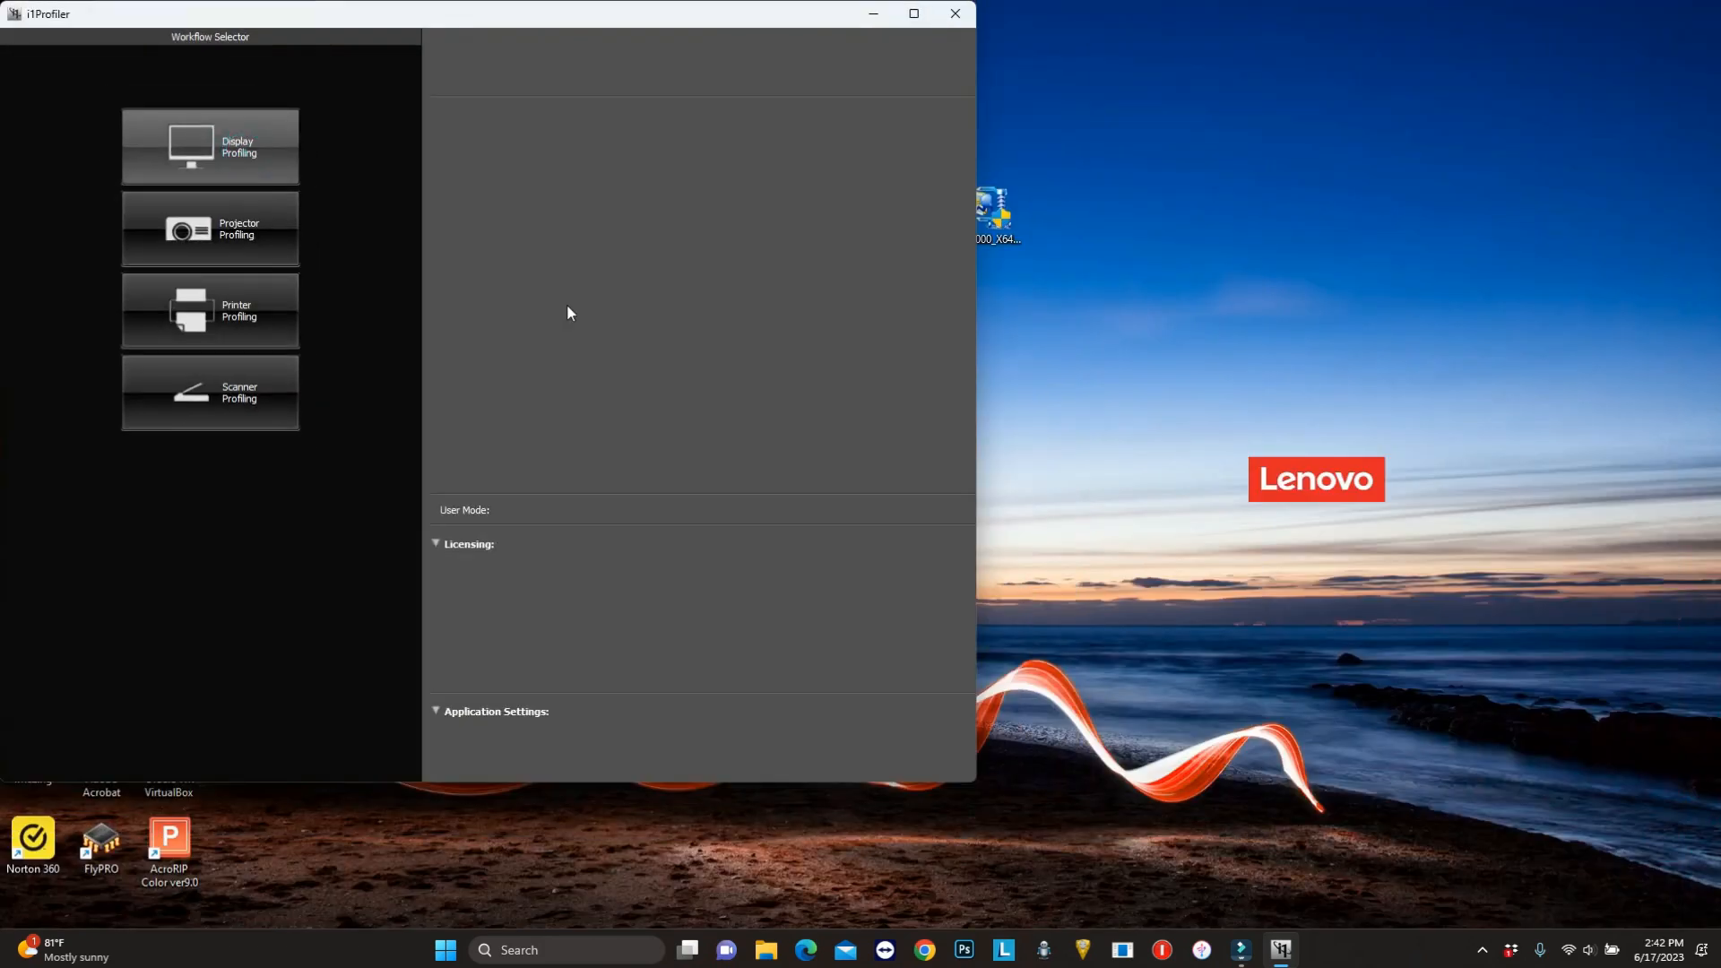
left_click(915, 14)
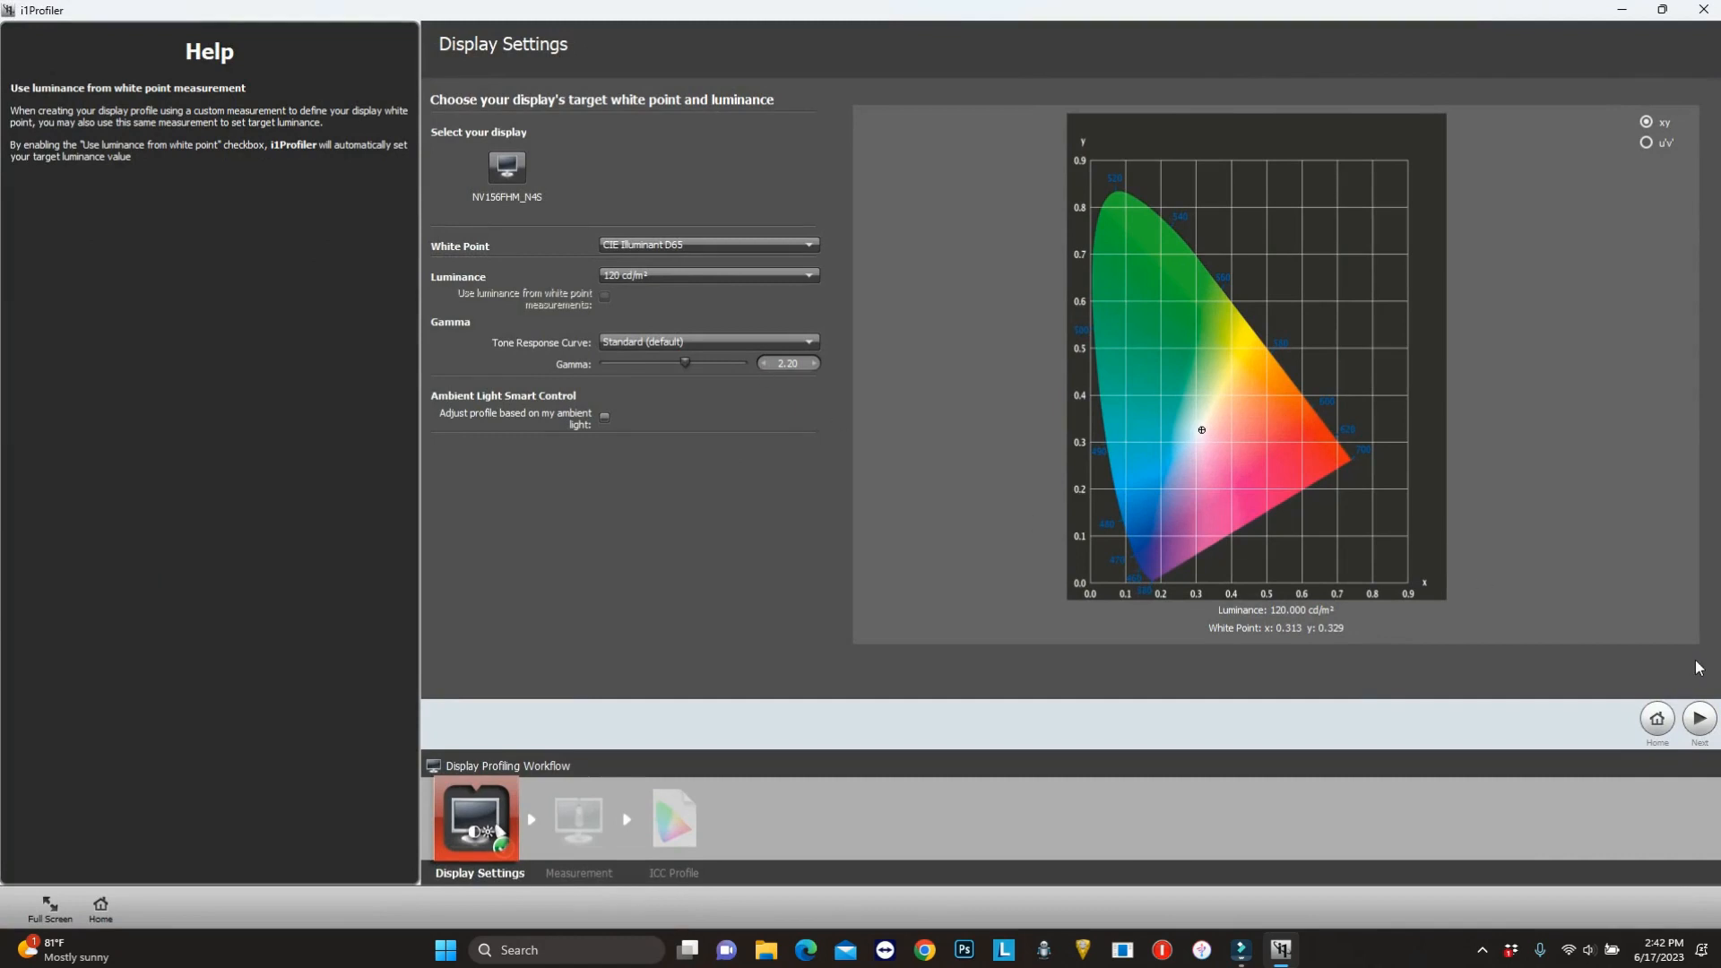
left_click(1697, 720)
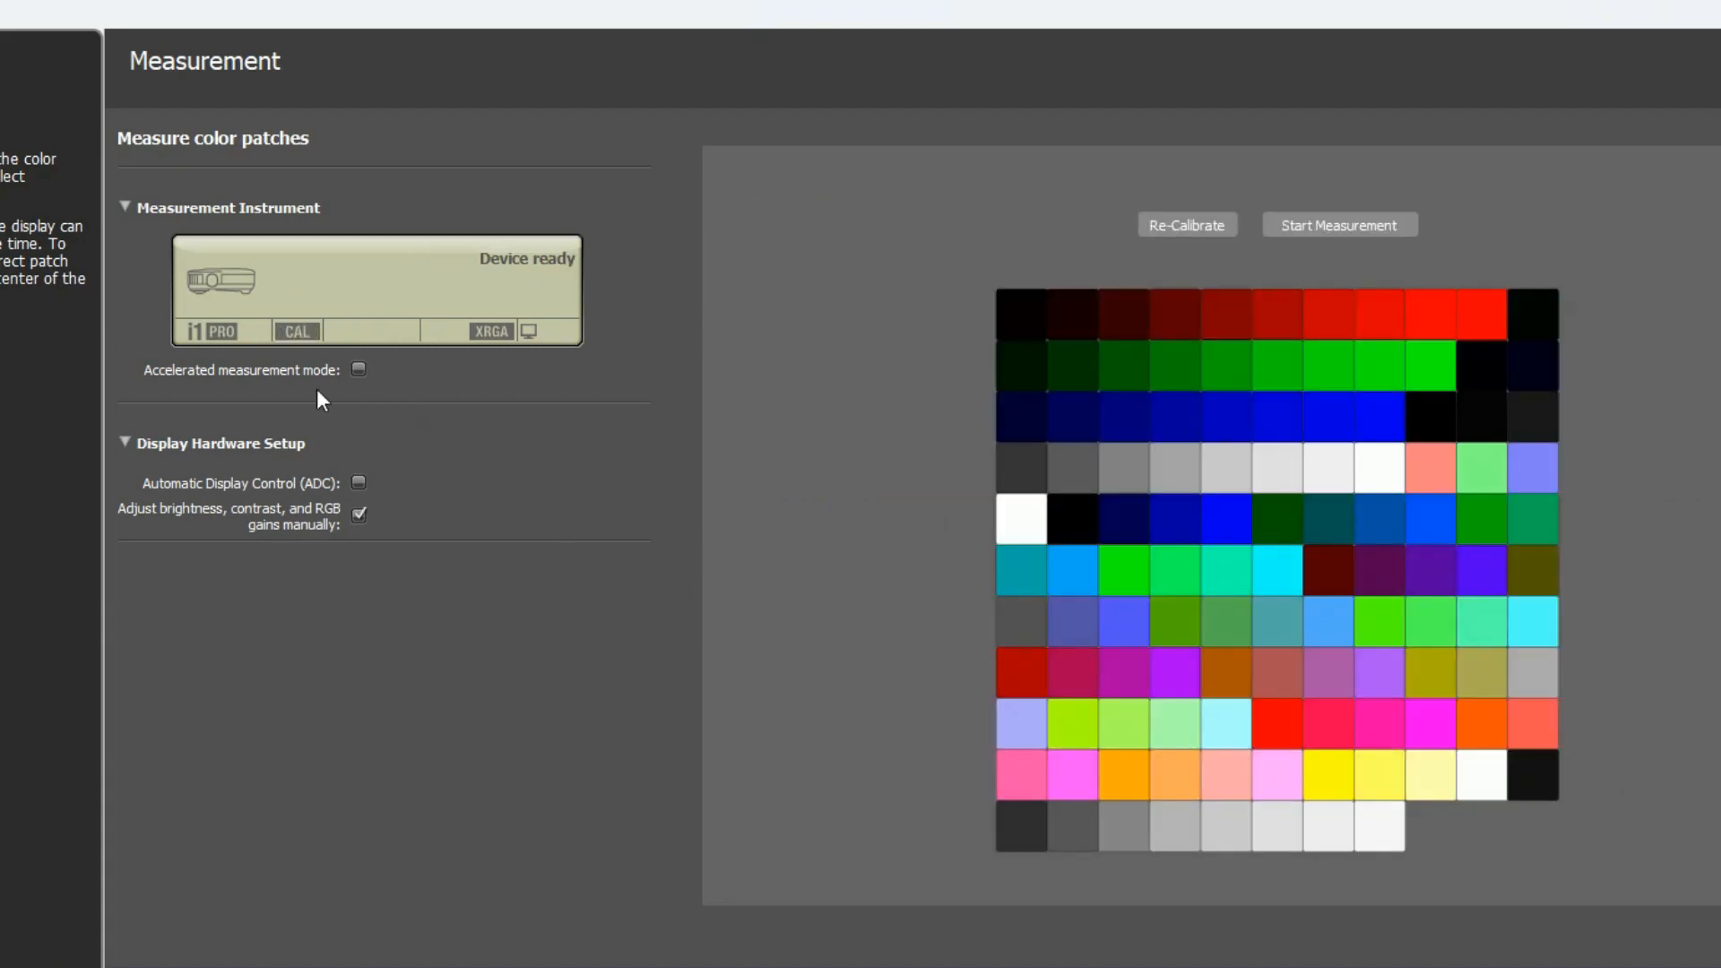
Step: Measure the display's color patches with the manual contrast and brightness options enabled, and continue to the ICC profile stage
left_click(1348, 230)
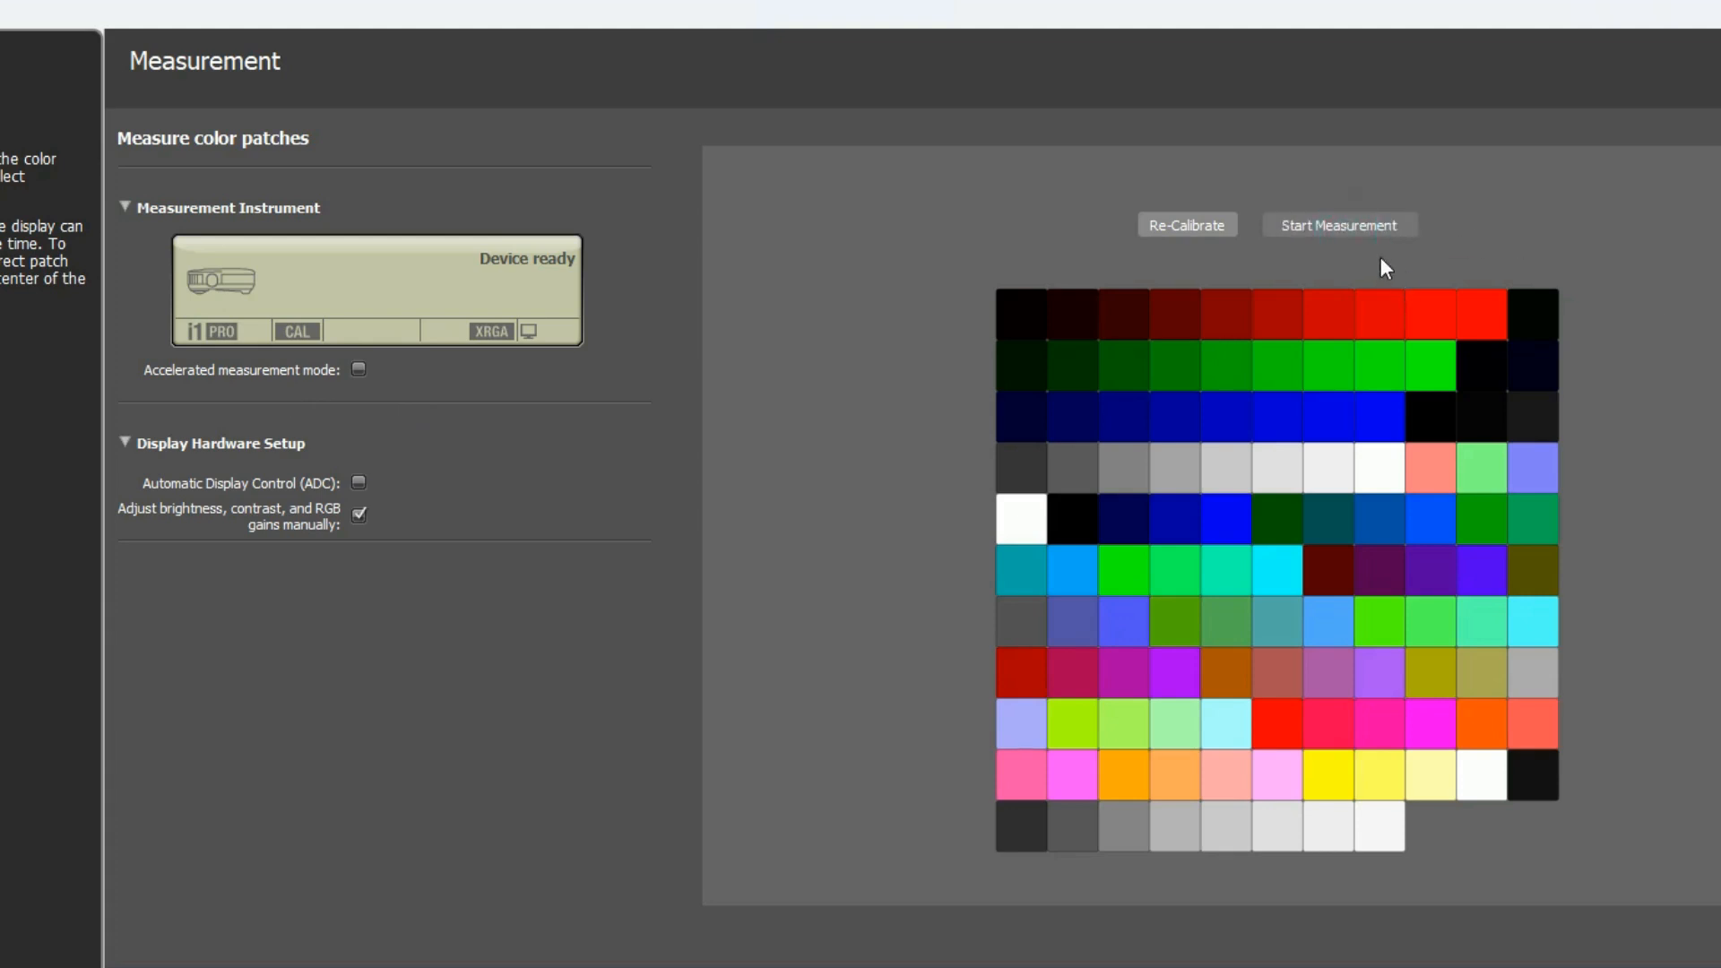
left_click(1323, 233)
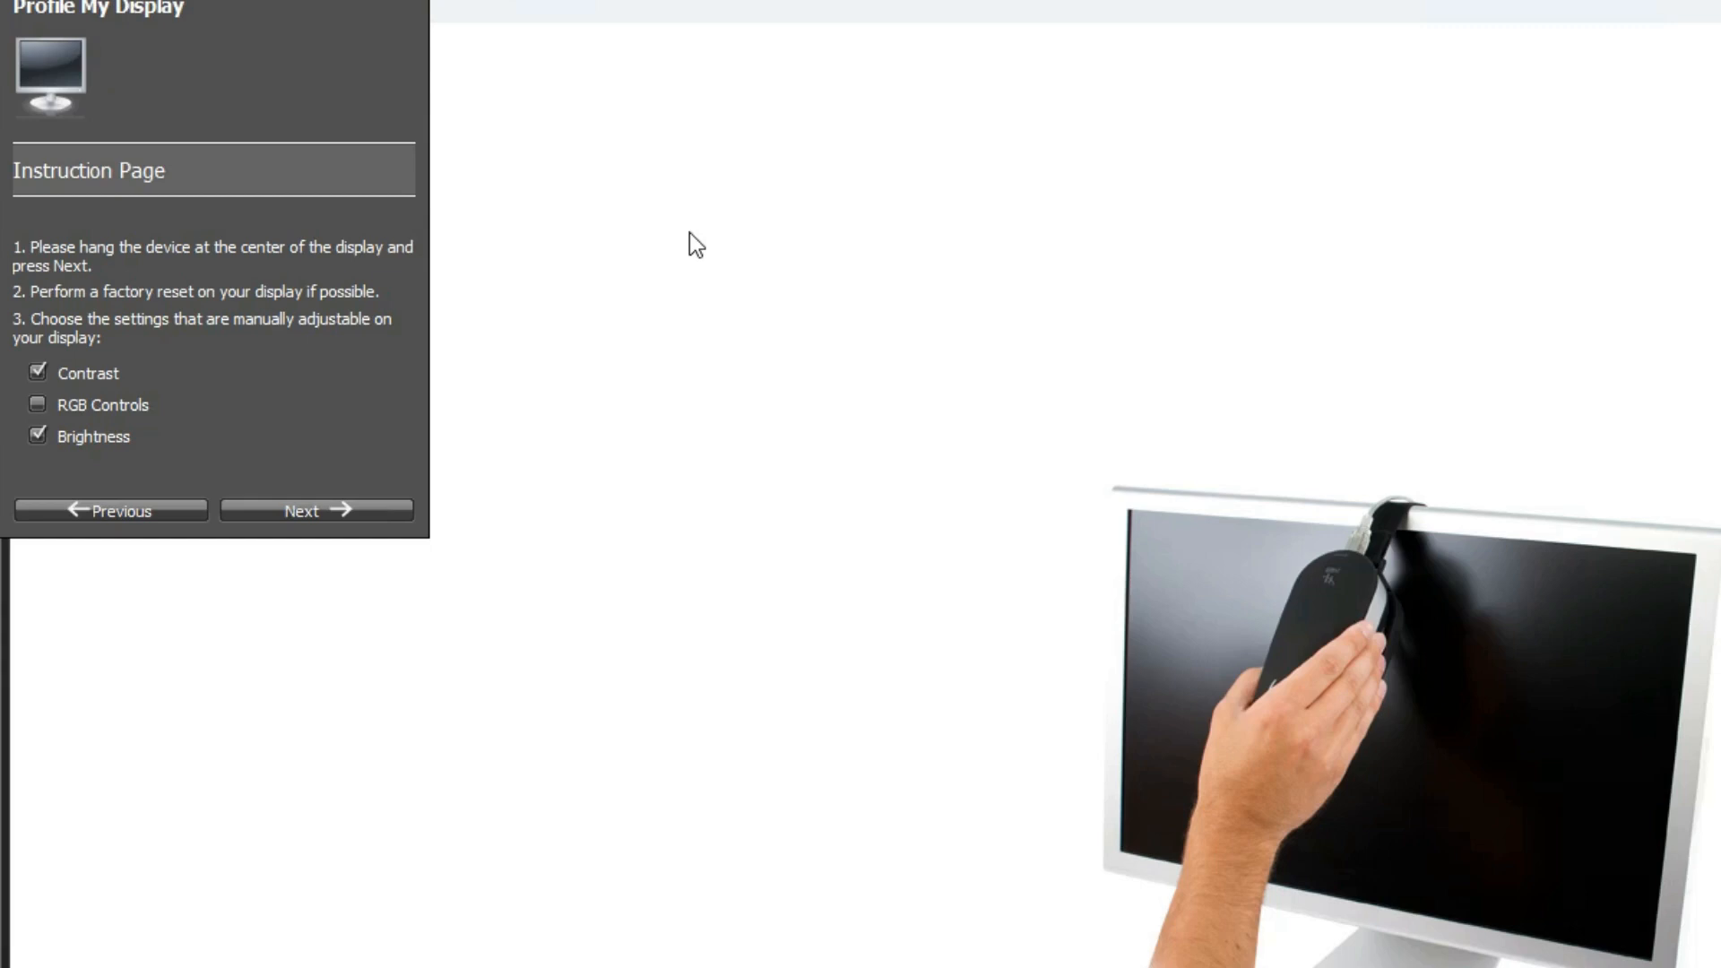
left_click(336, 508)
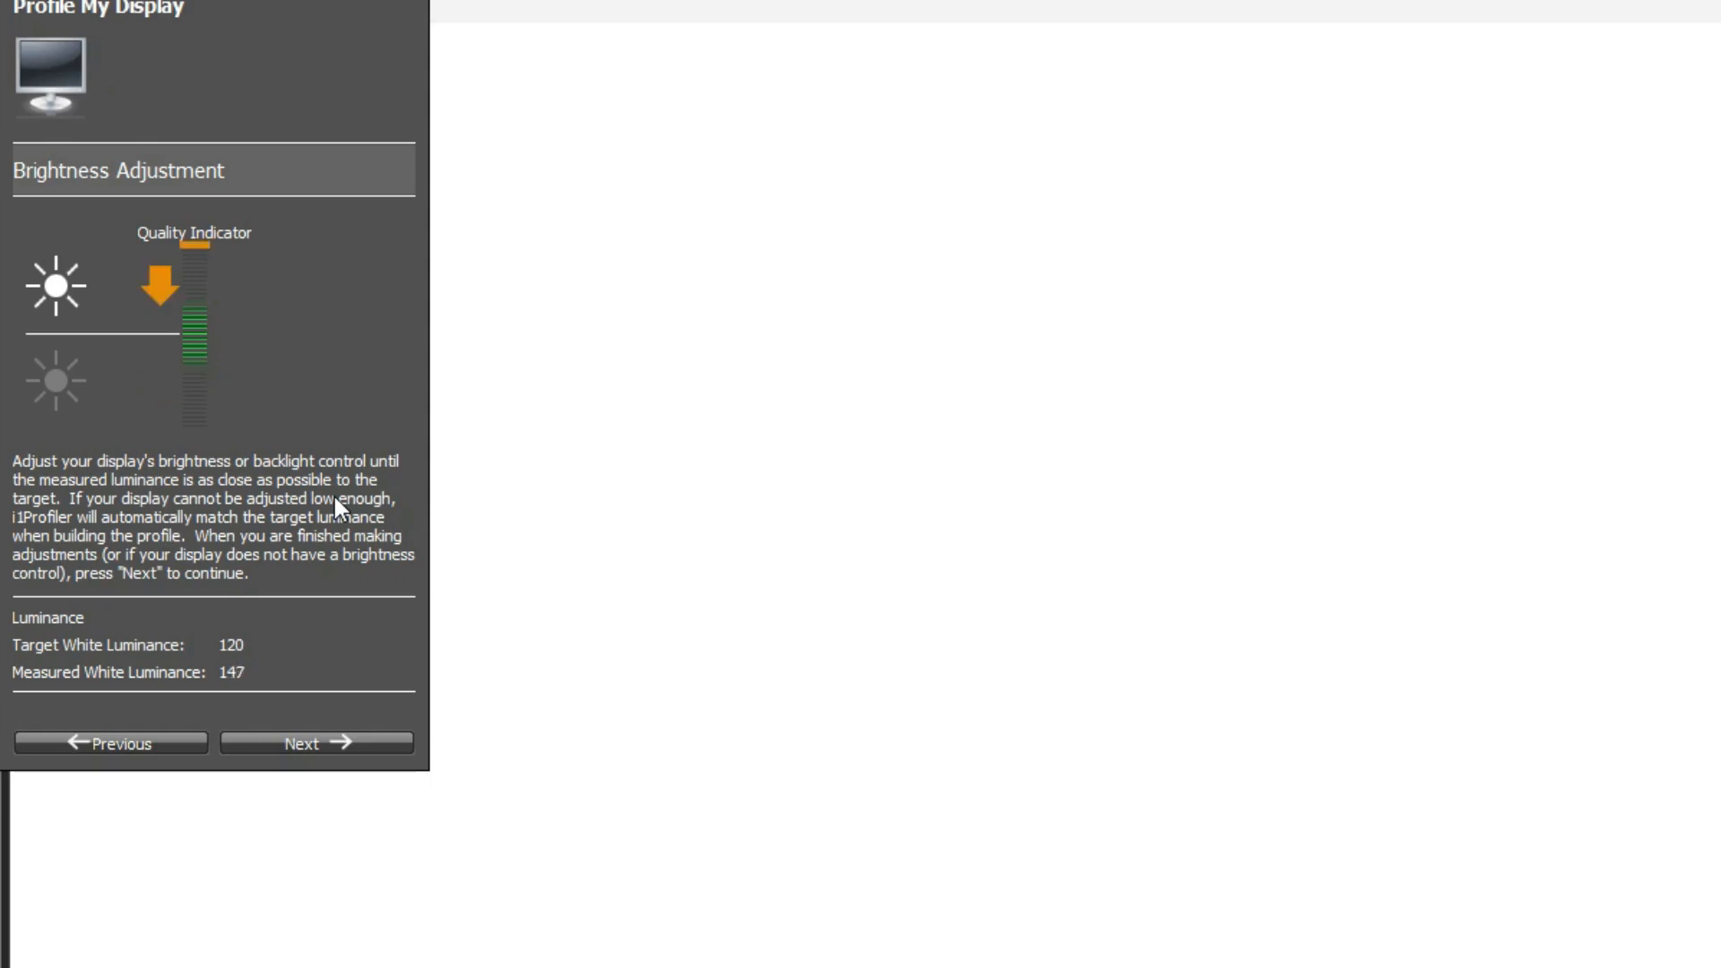
left_click(316, 744)
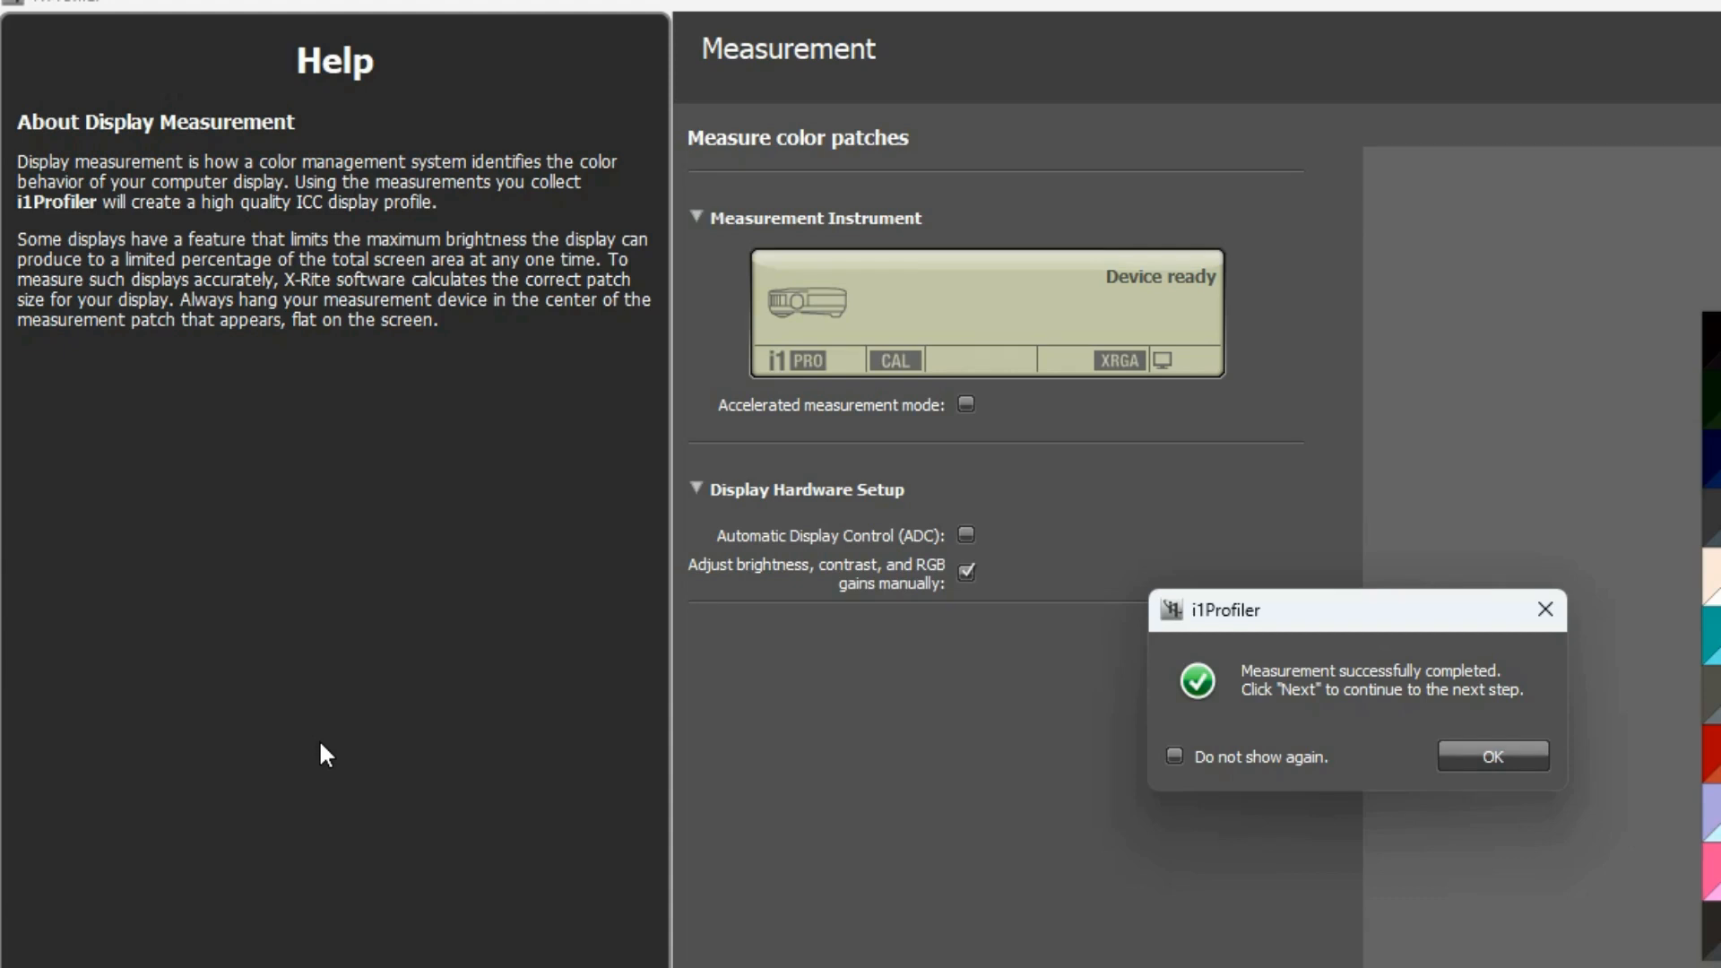
key("Return")
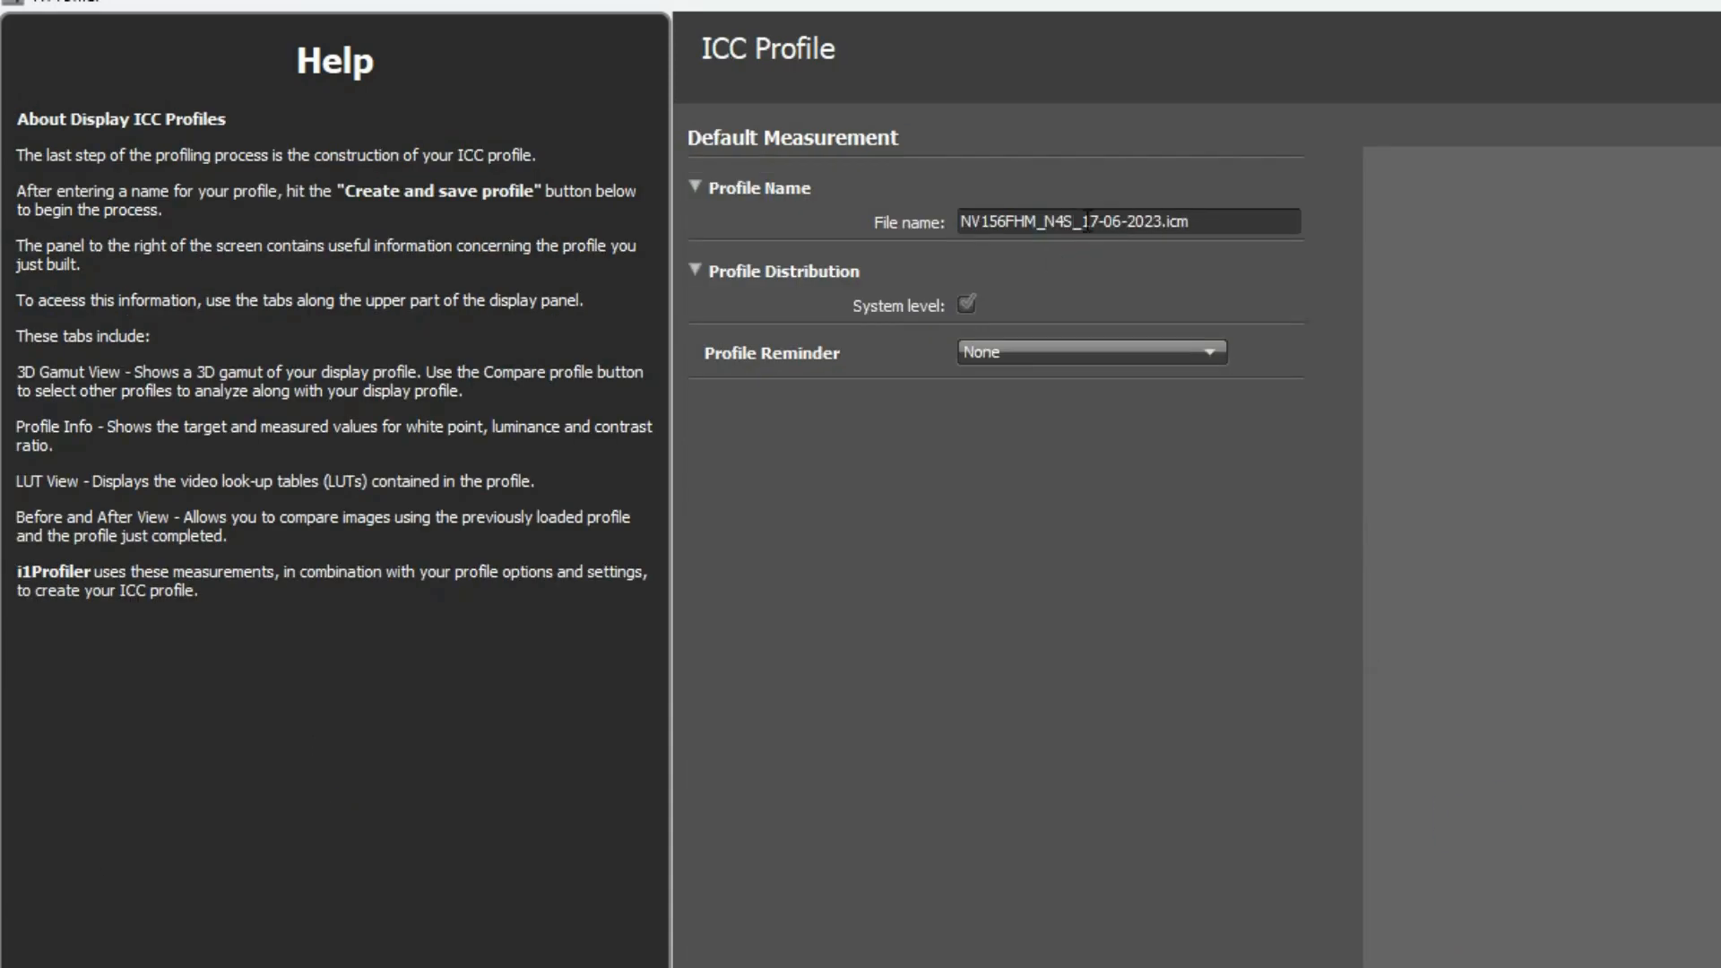
Step: Save the display's ICC profile under the file name Thinkpad_17-06-2023.icm
key("BackSpace")
type("Thinkpad_17-06-2023.icm")
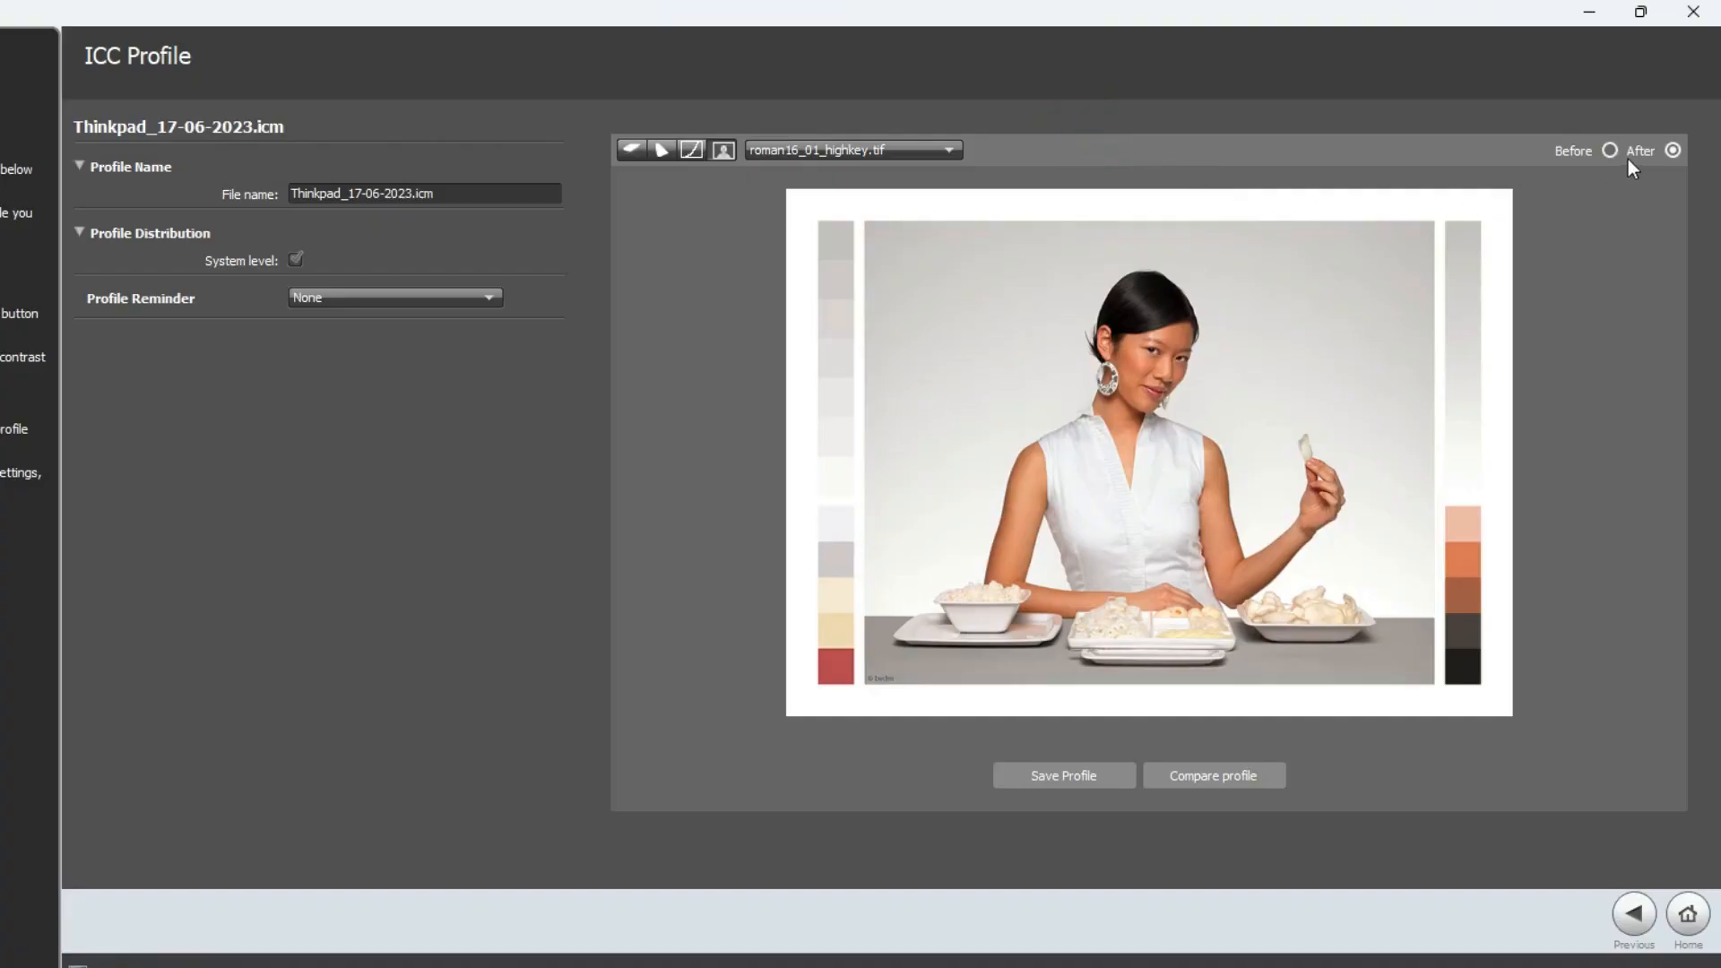
Step: Compare the before and after views of the sample image and browse the available sample images
left_click(1673, 151)
left_click(1673, 151)
left_click(816, 150)
scroll(947, 351, "down", 3)
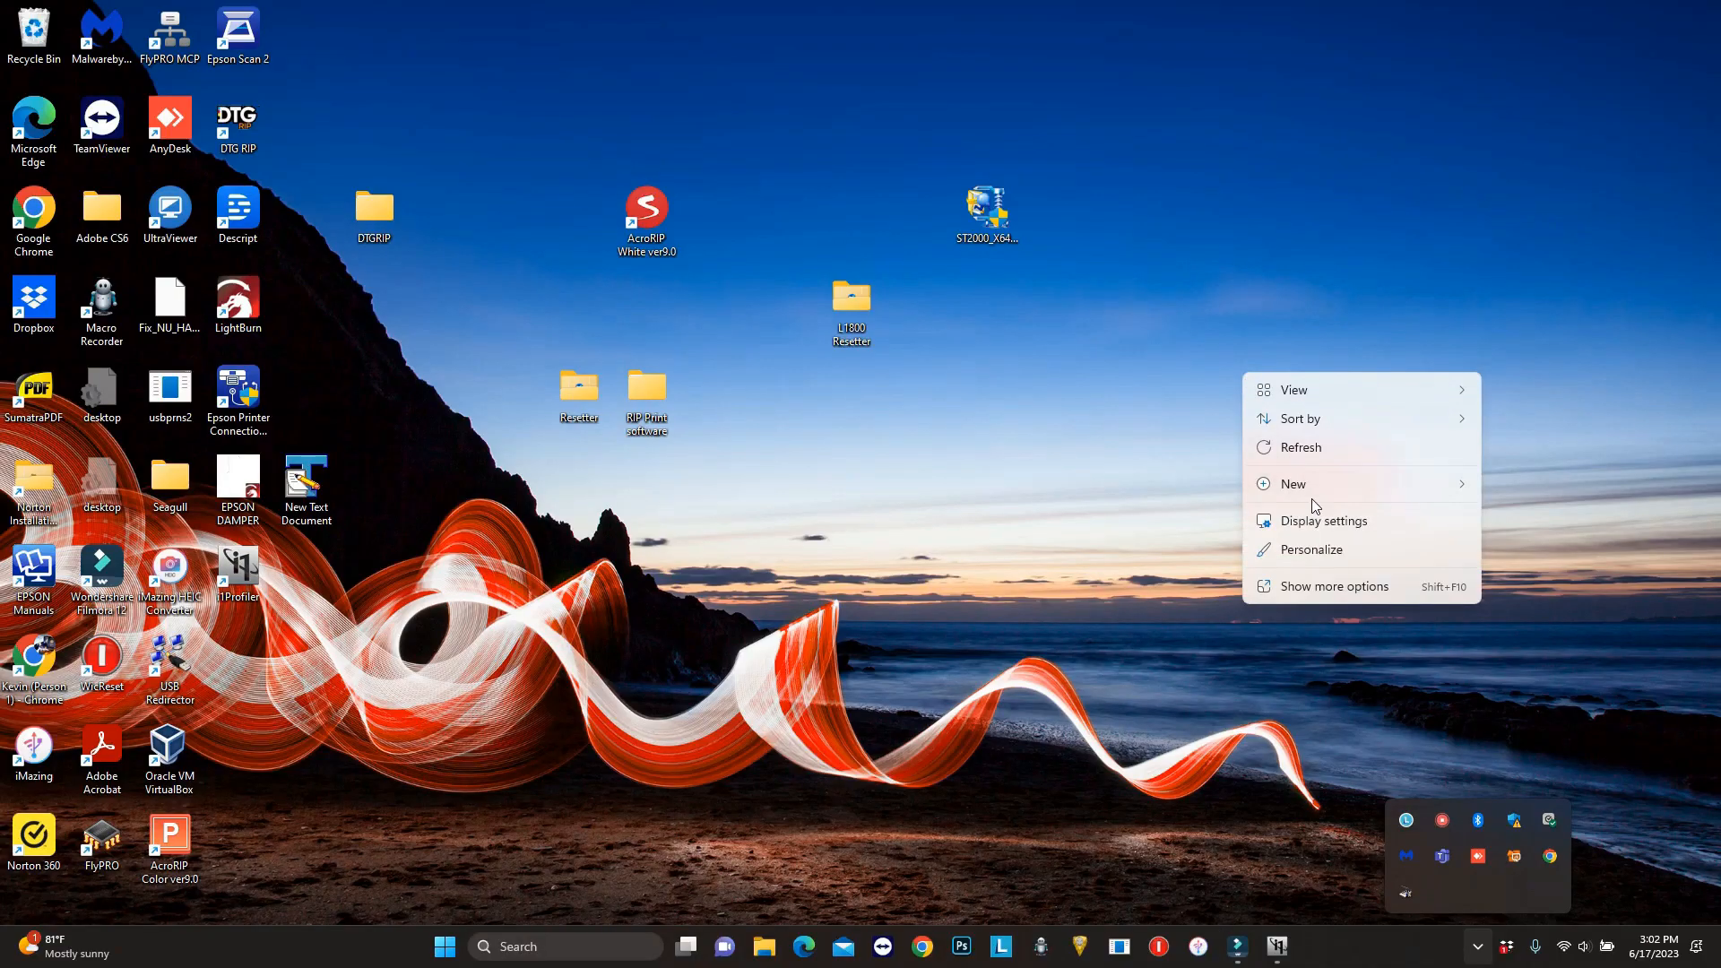
Step: Switch to the Windows display settings and check which color profile is assigned to the display
left_click(1326, 524)
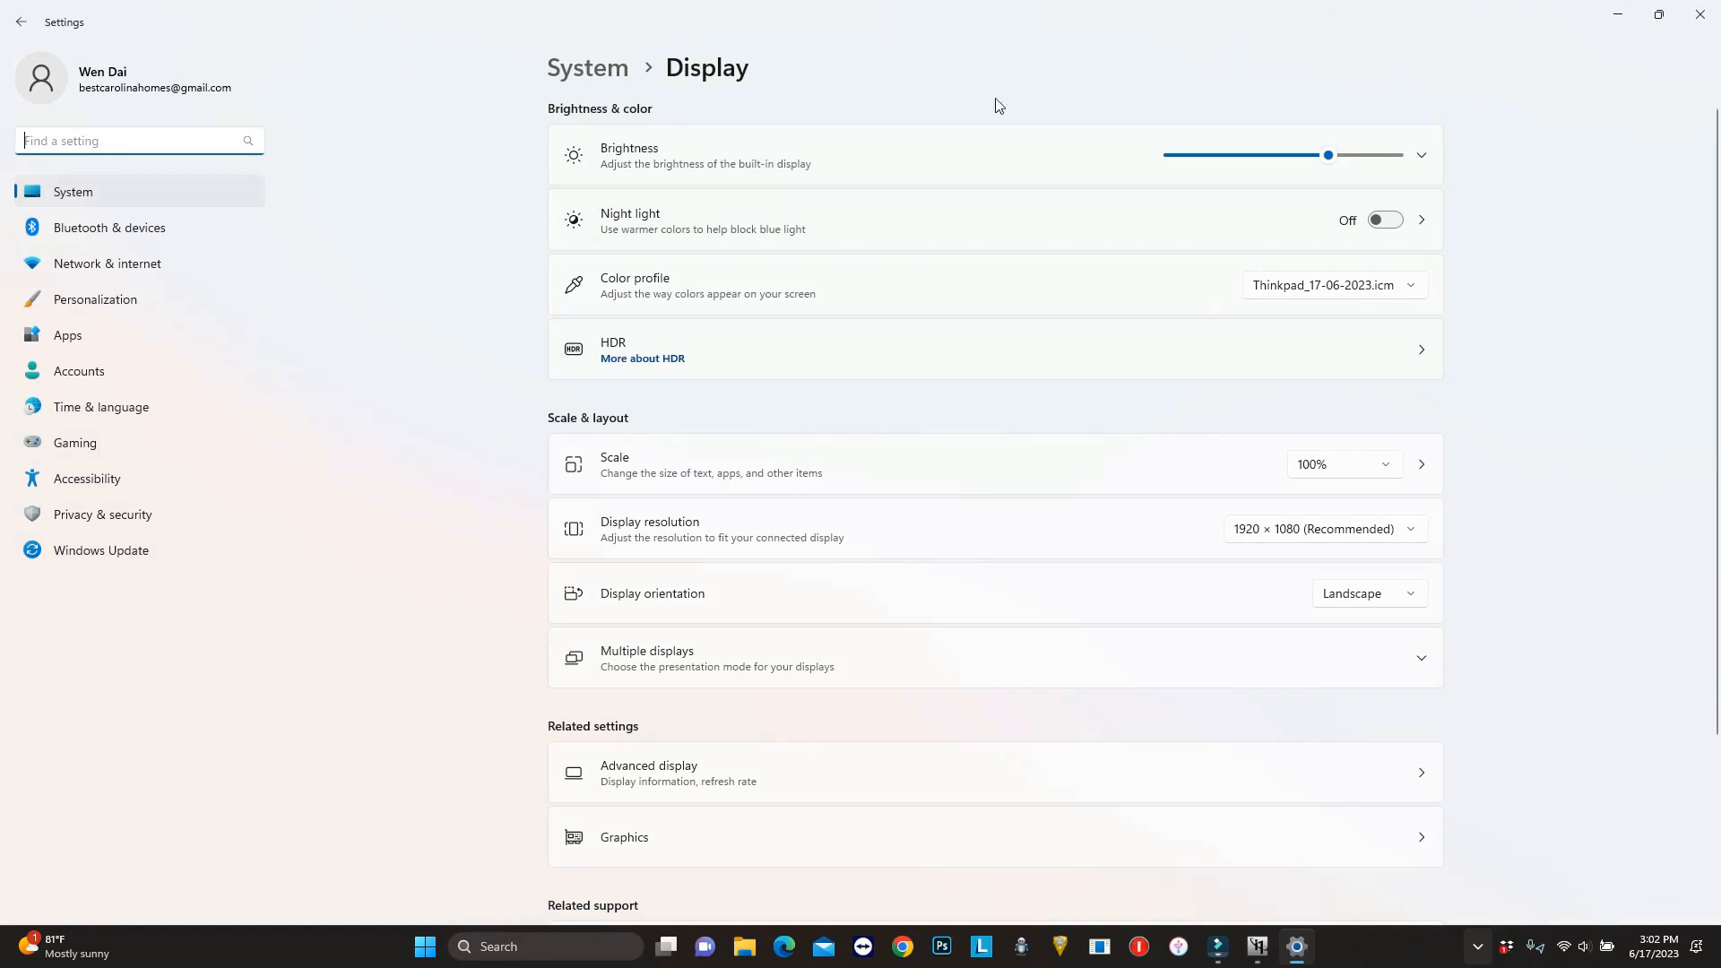
left_click(789, 286)
left_click(1380, 292)
left_click(1379, 285)
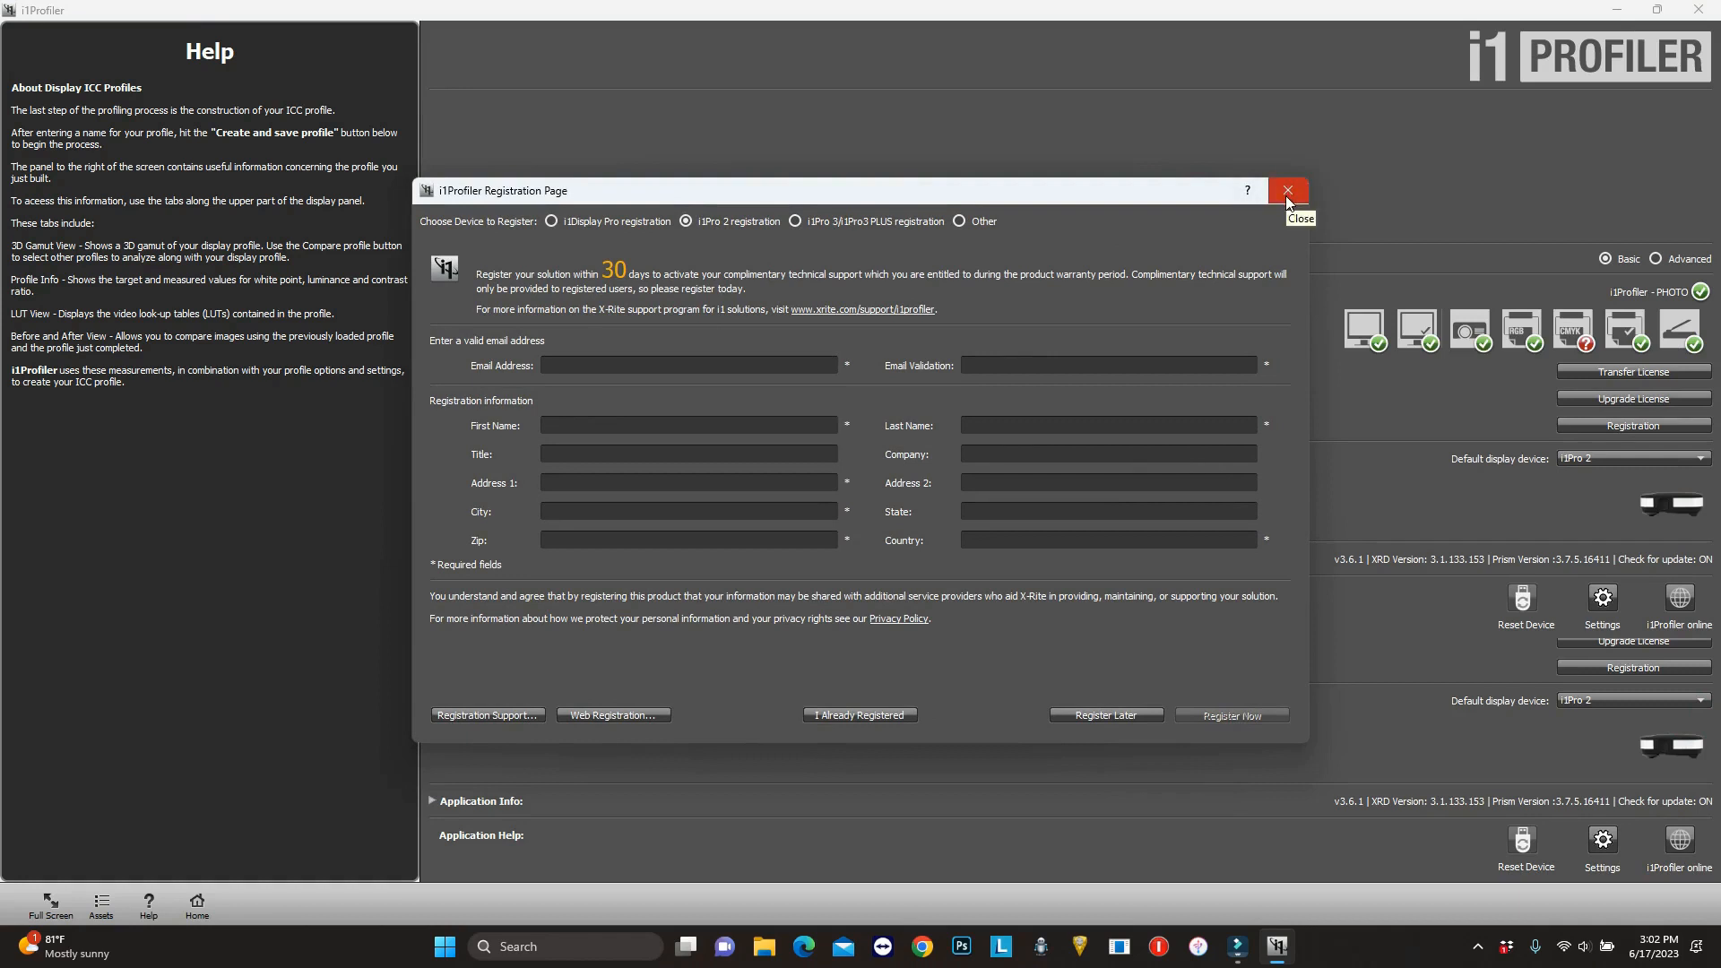
Step: Dismiss i1Profiler's registration page, open the printer profiling workflow and set the test chart's paper size to Tabloid 11 x 17 in
left_click(1287, 193)
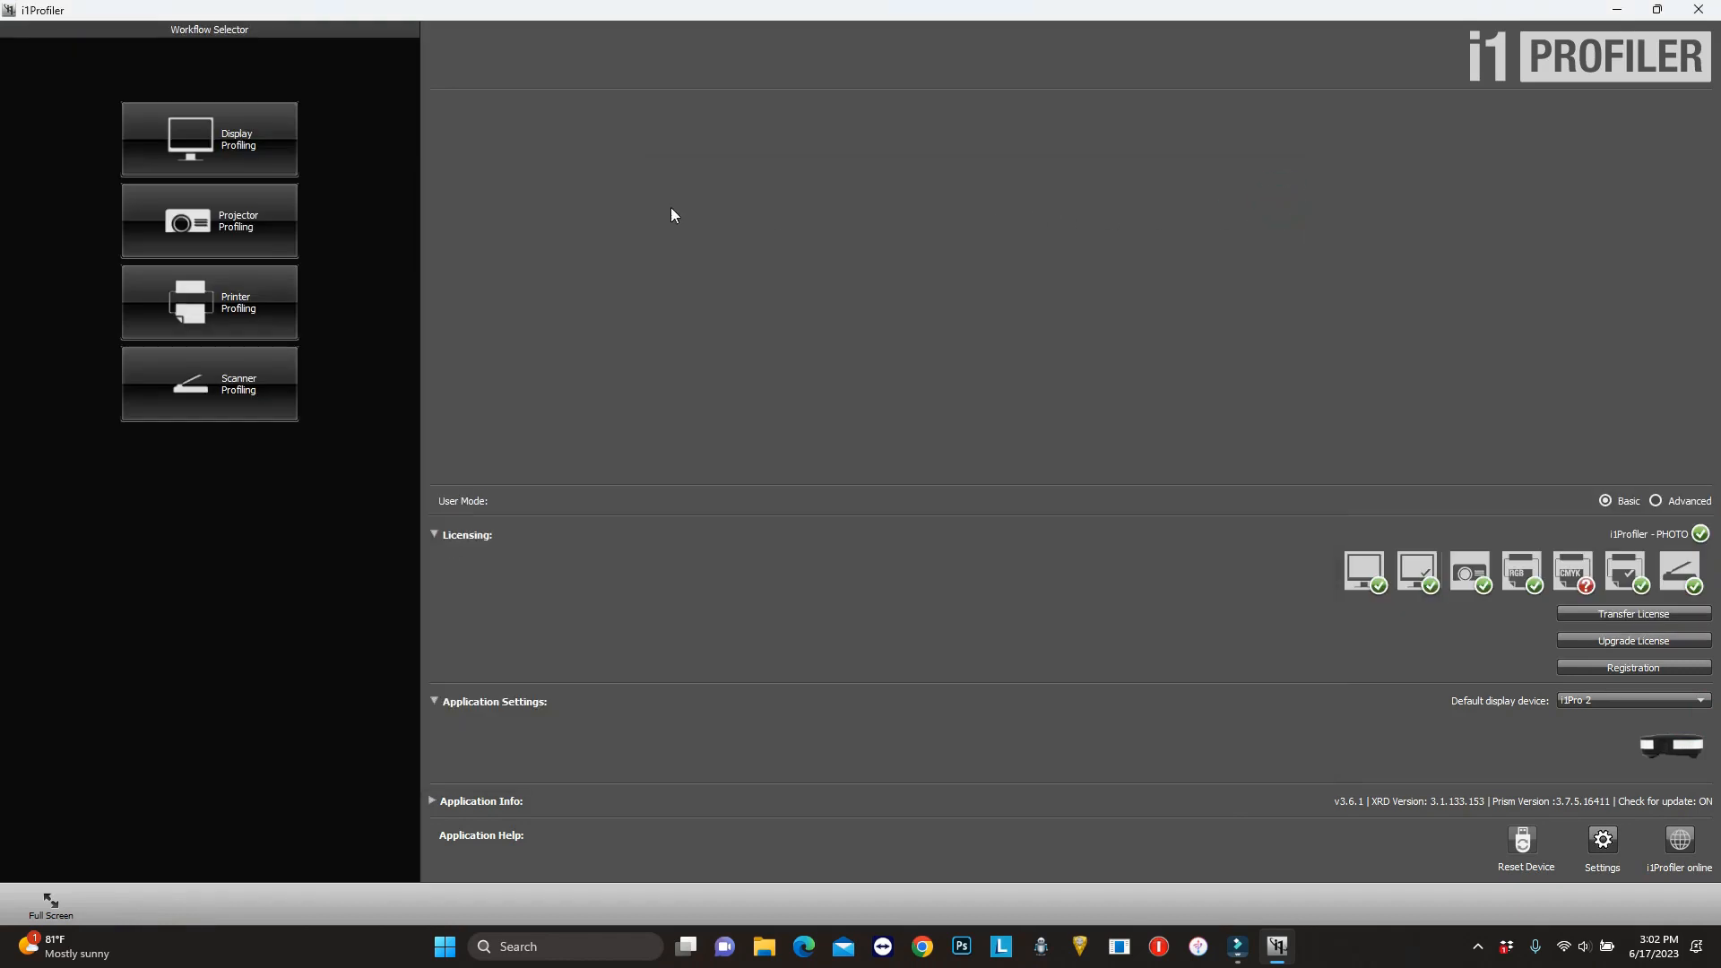
left_click(252, 332)
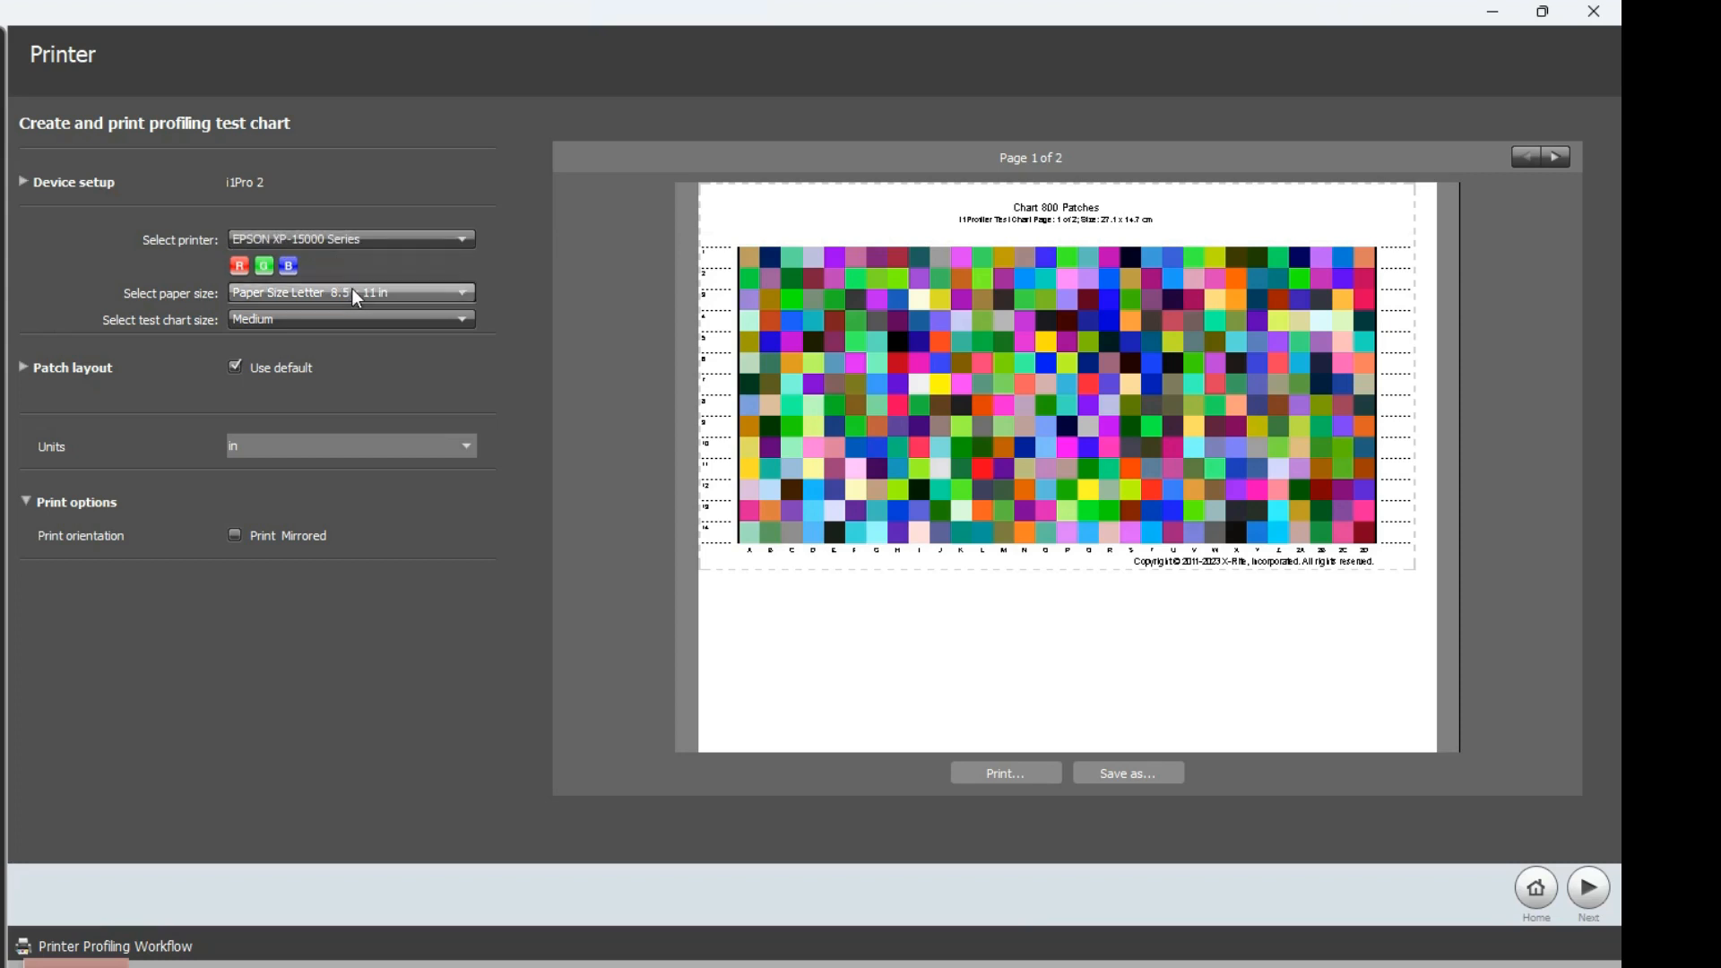
left_click(352, 289)
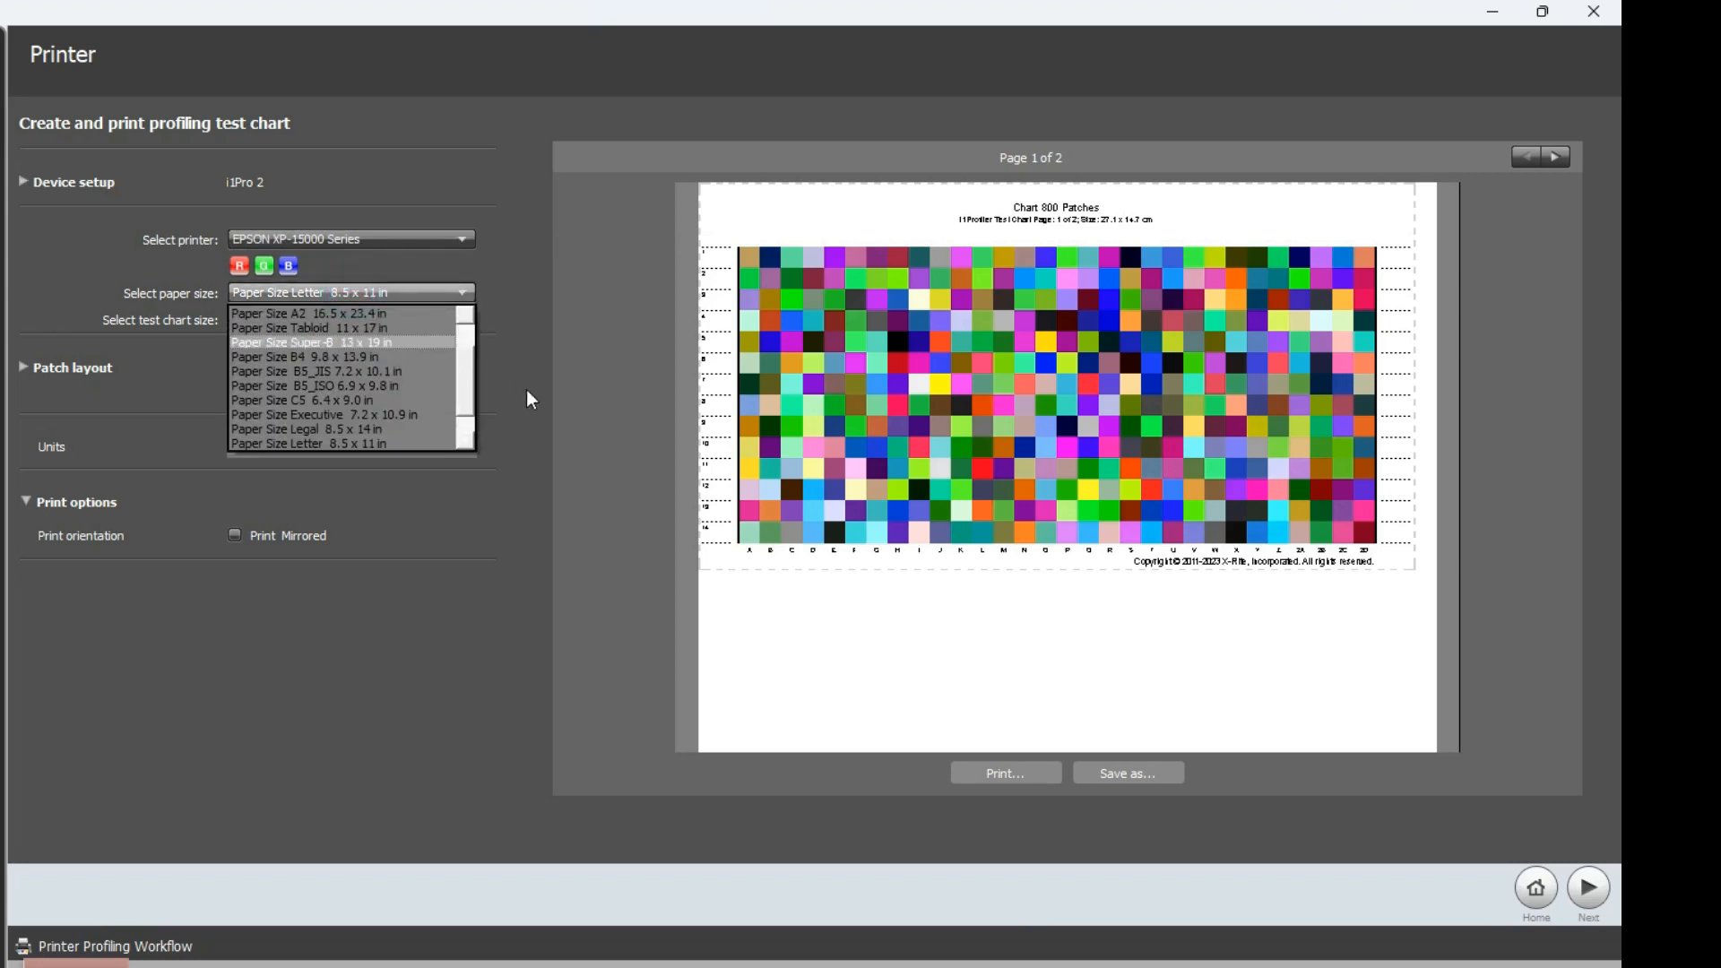
scroll(461, 392, "up", 1)
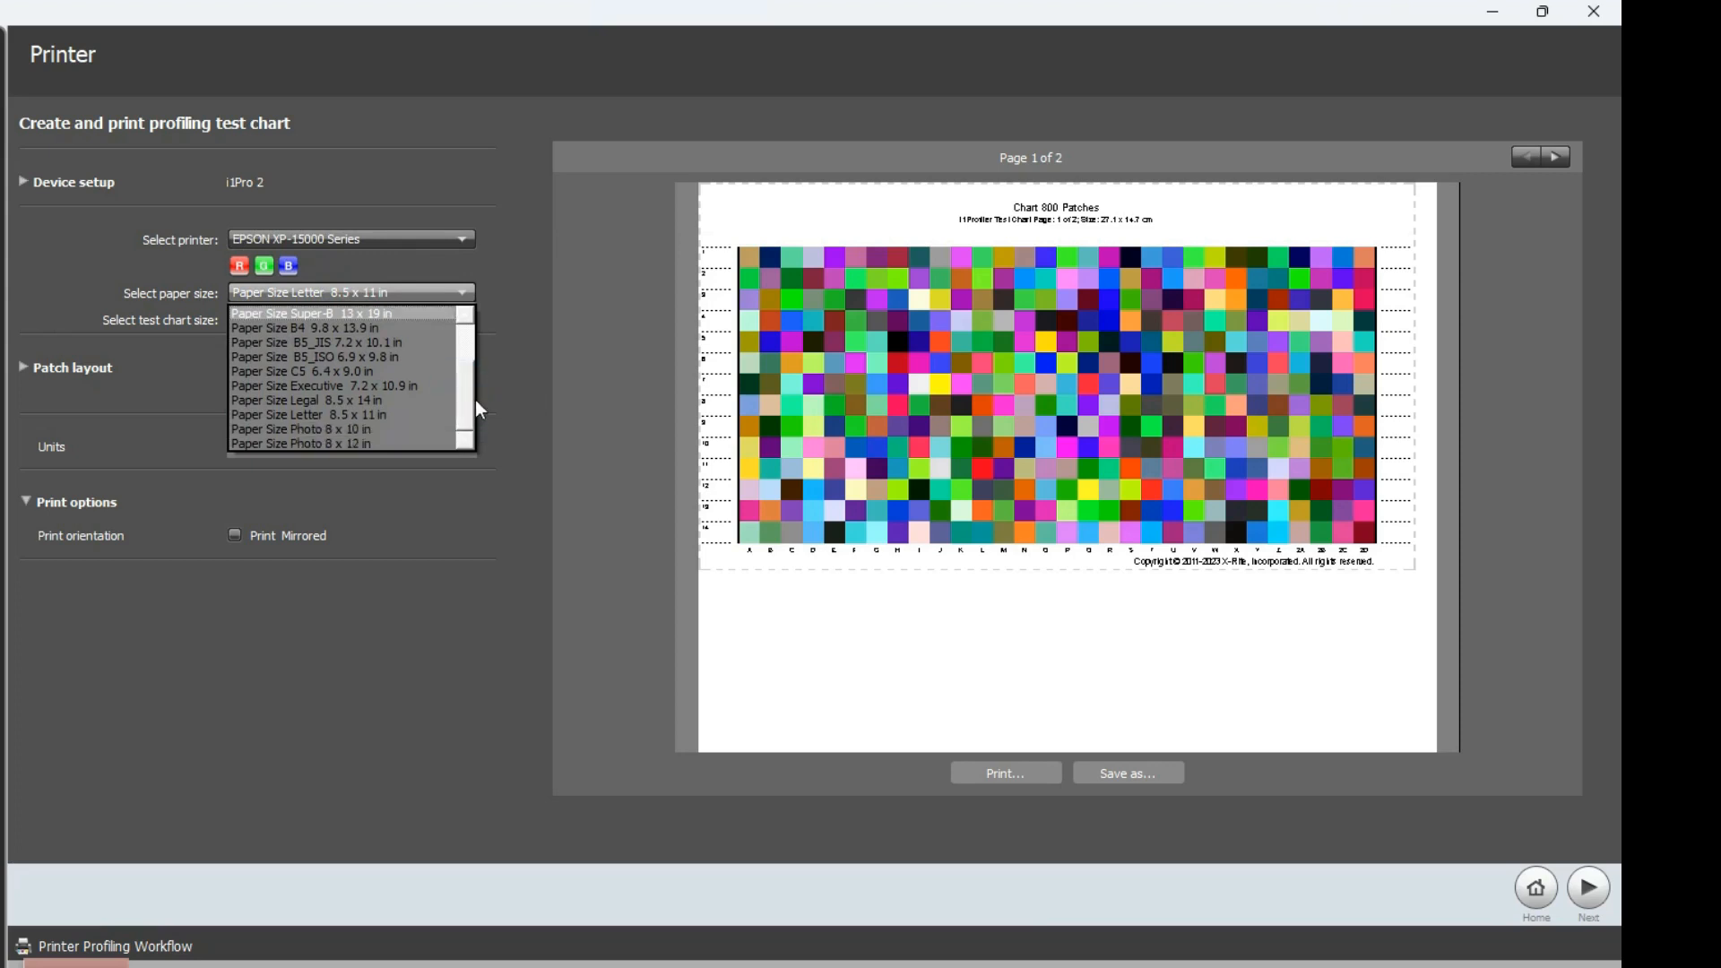
left_click(415, 370)
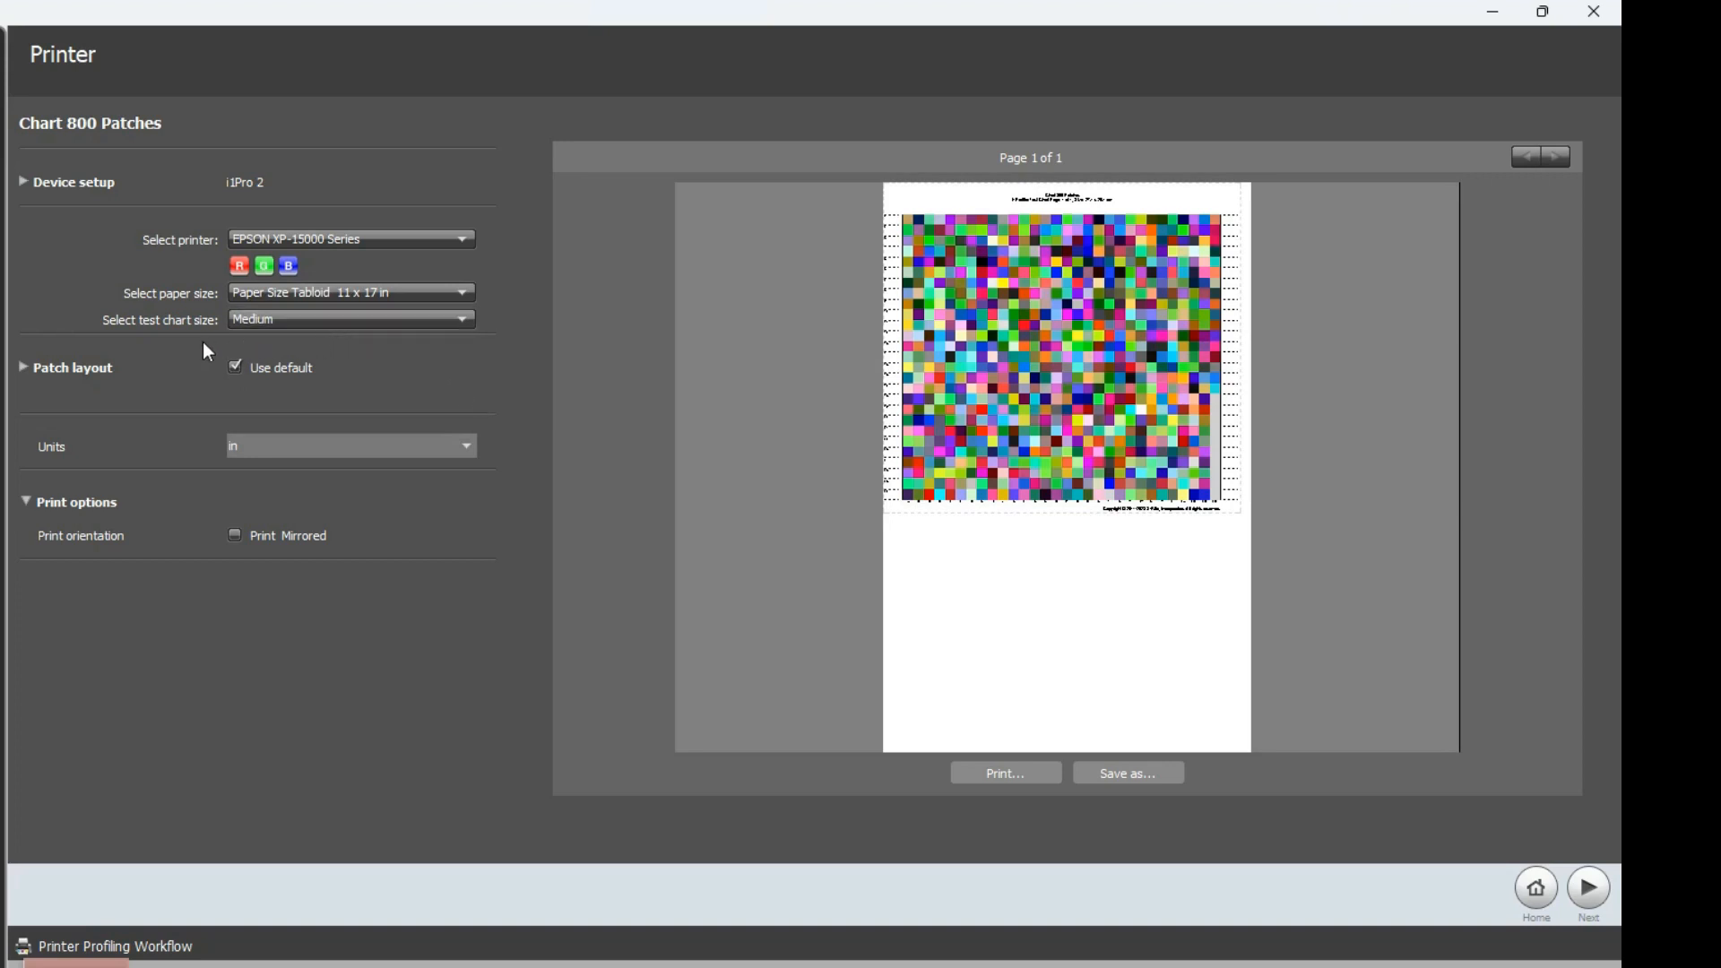
Step: Compare the Large and Medium test chart sizes on the Tabloid page and select Large
left_click(266, 320)
left_click(249, 368)
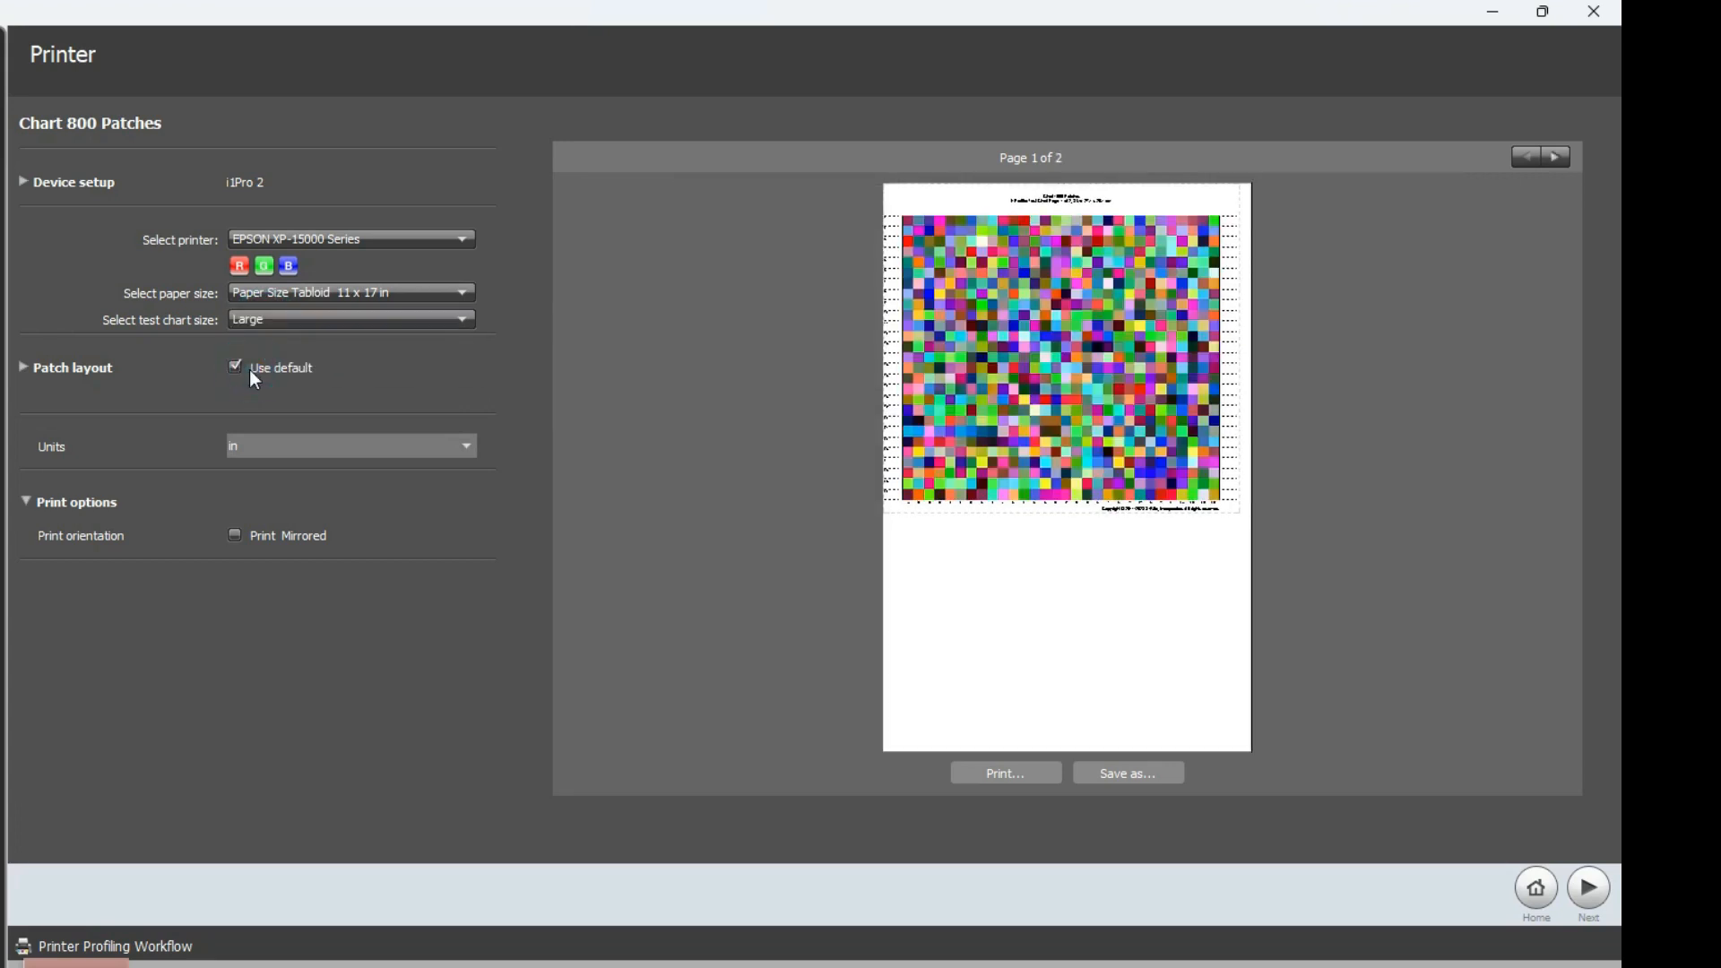
left_click(265, 318)
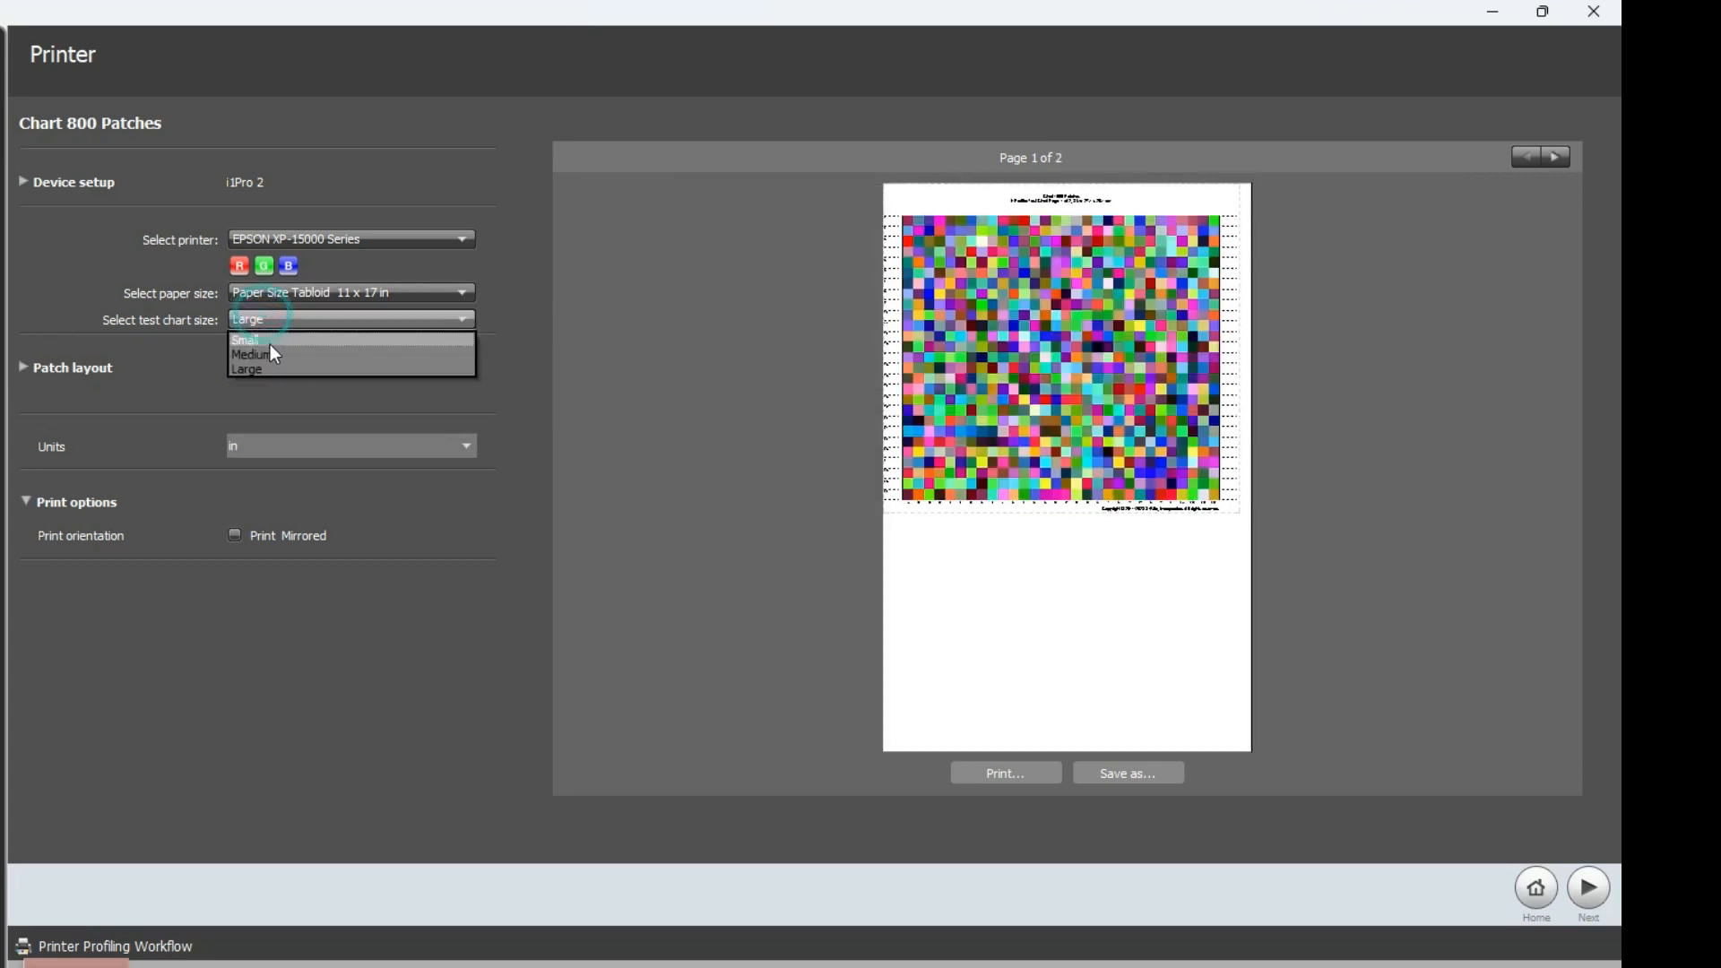
left_click(270, 352)
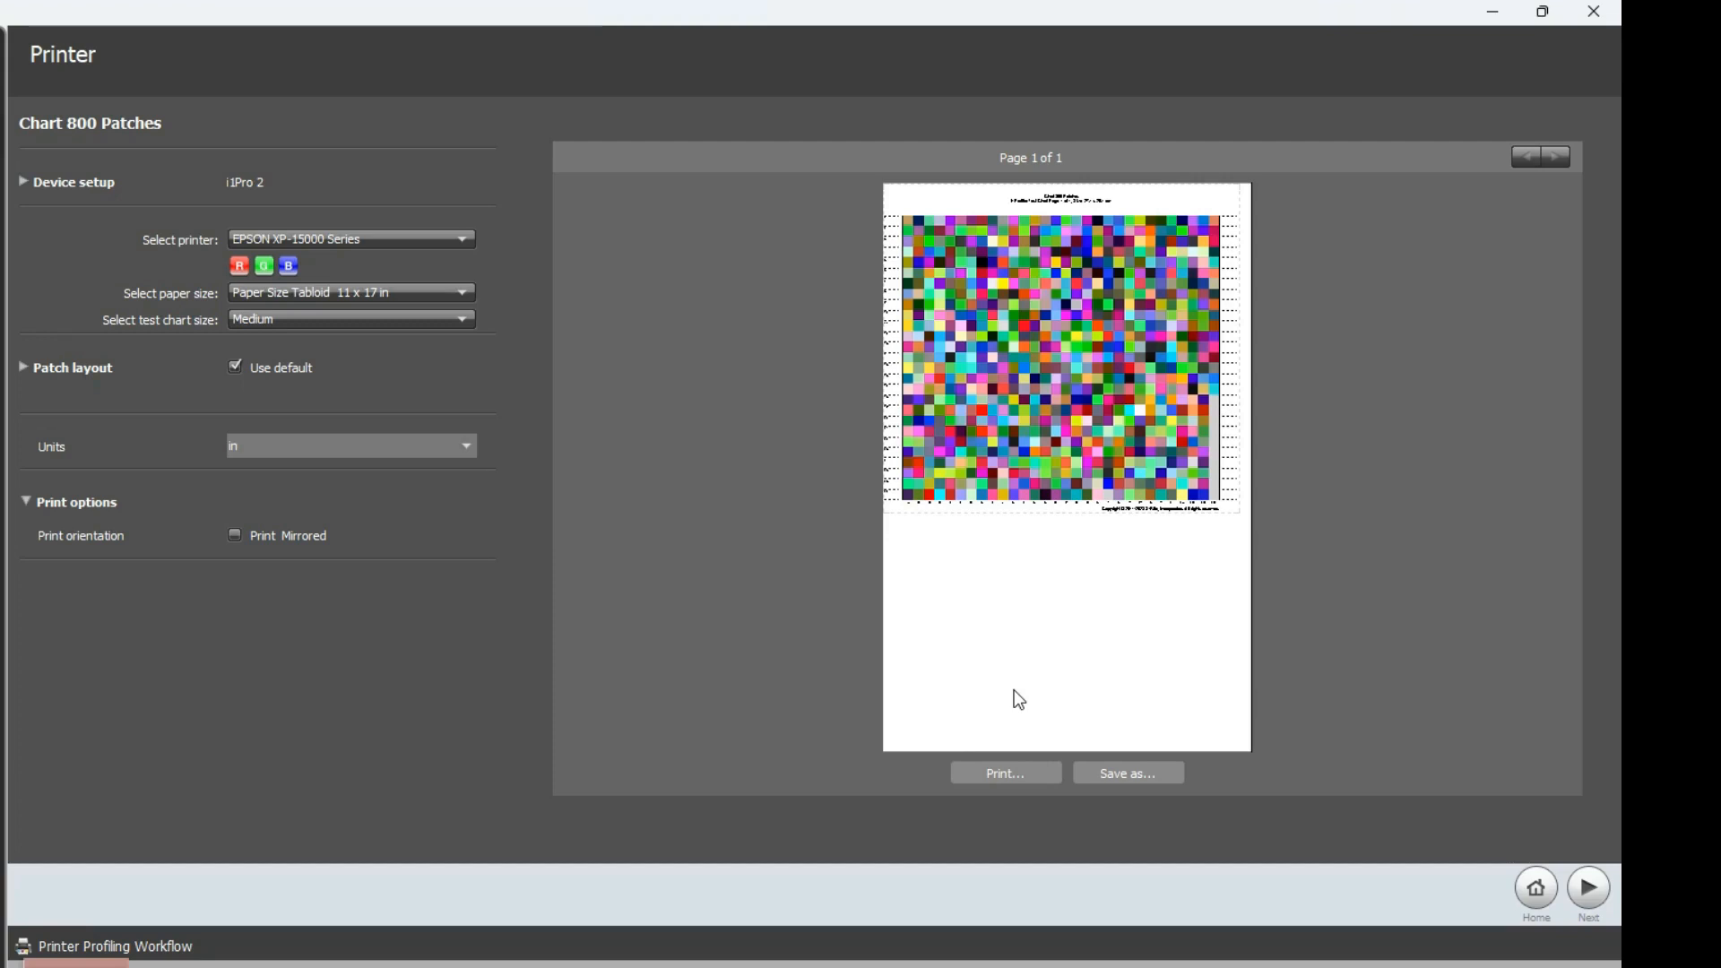
left_click(400, 323)
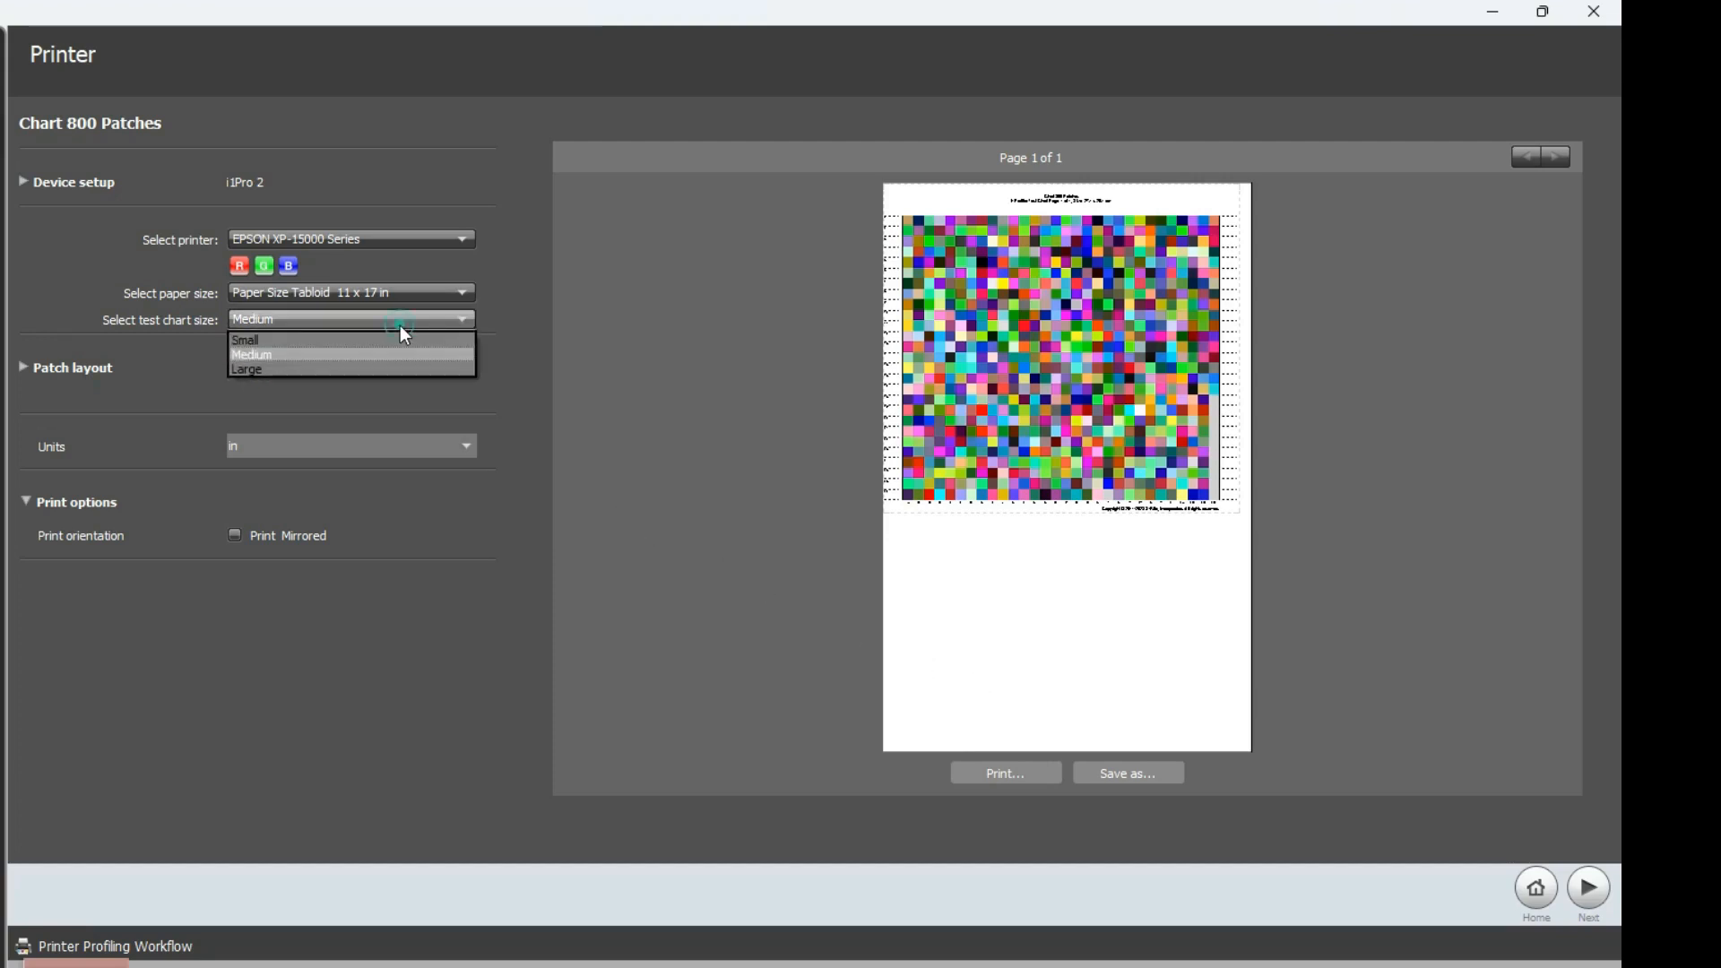
left_click(266, 370)
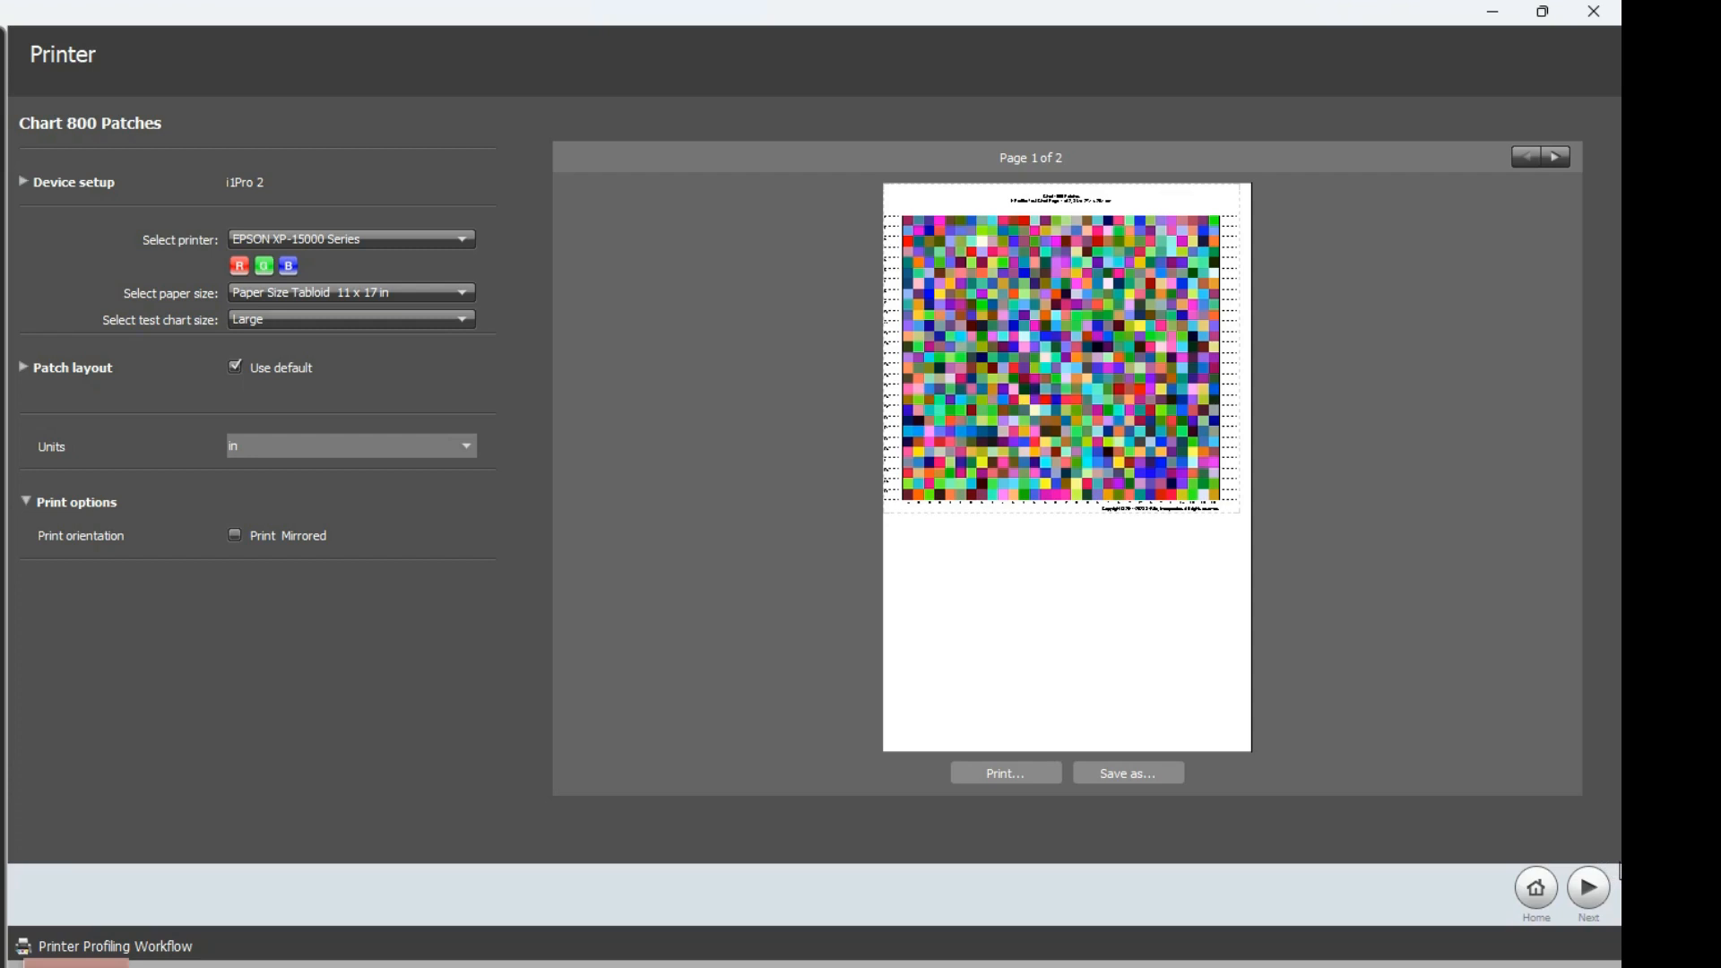
Step: Measure the printed test chart in Dual scan (M0,M1,M2 and OBC) mode and dismiss the completion notice
left_click(1594, 889)
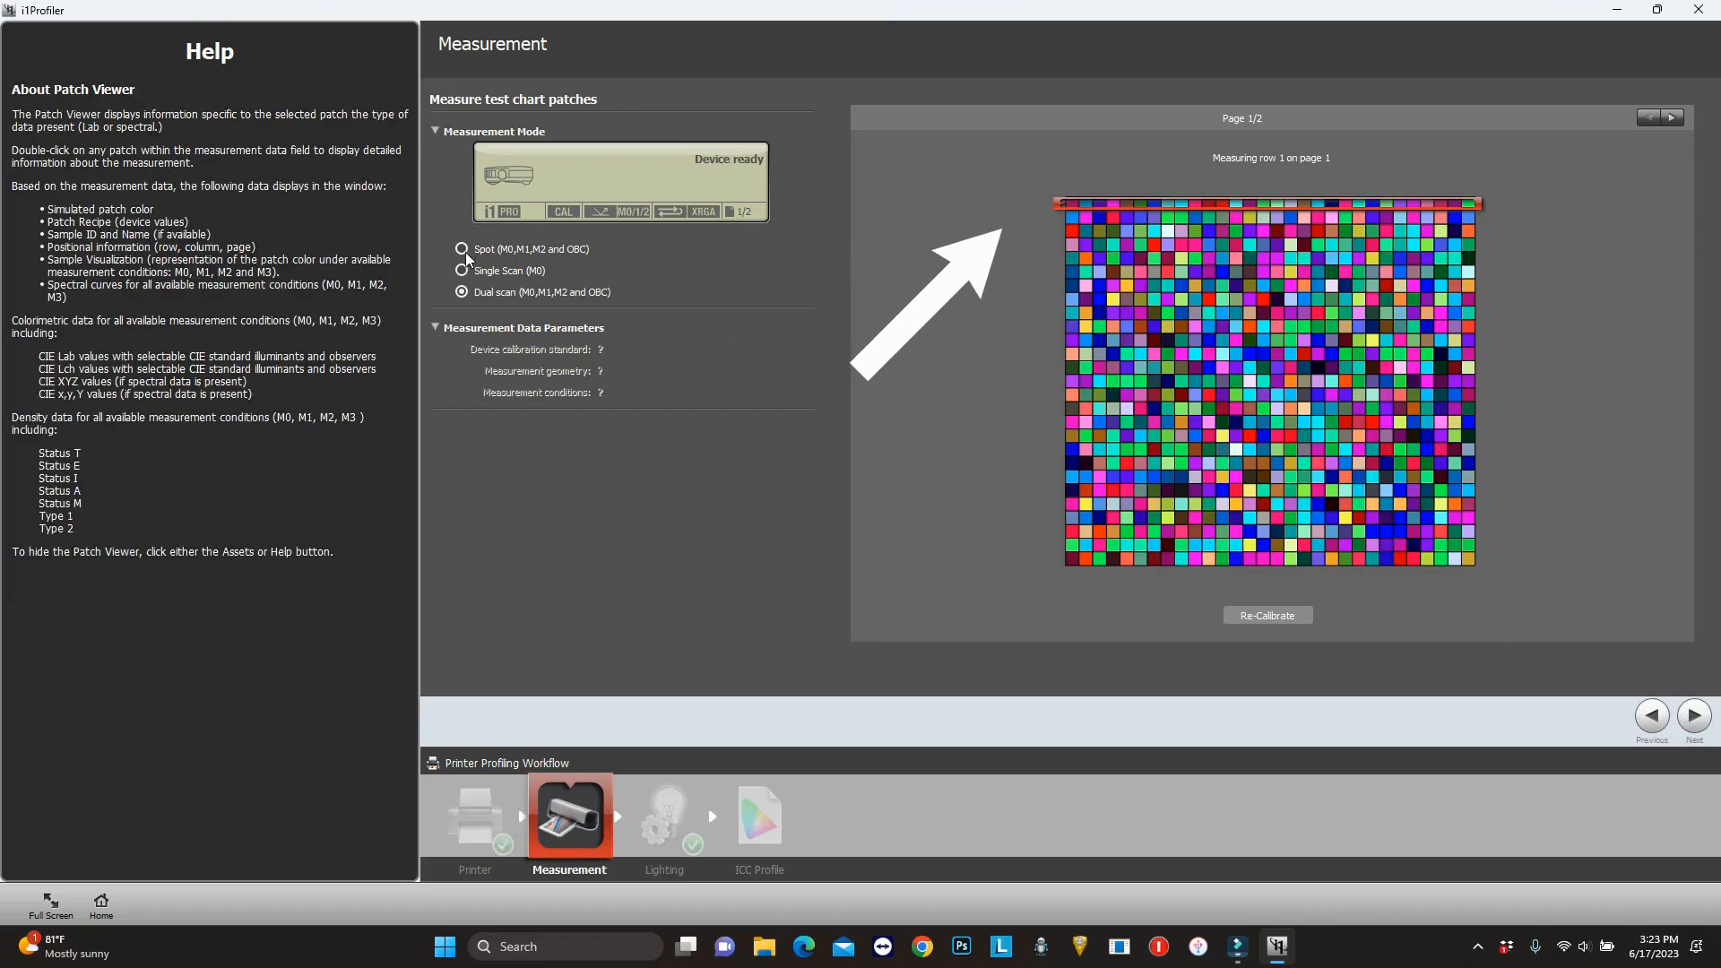
left_click(499, 298)
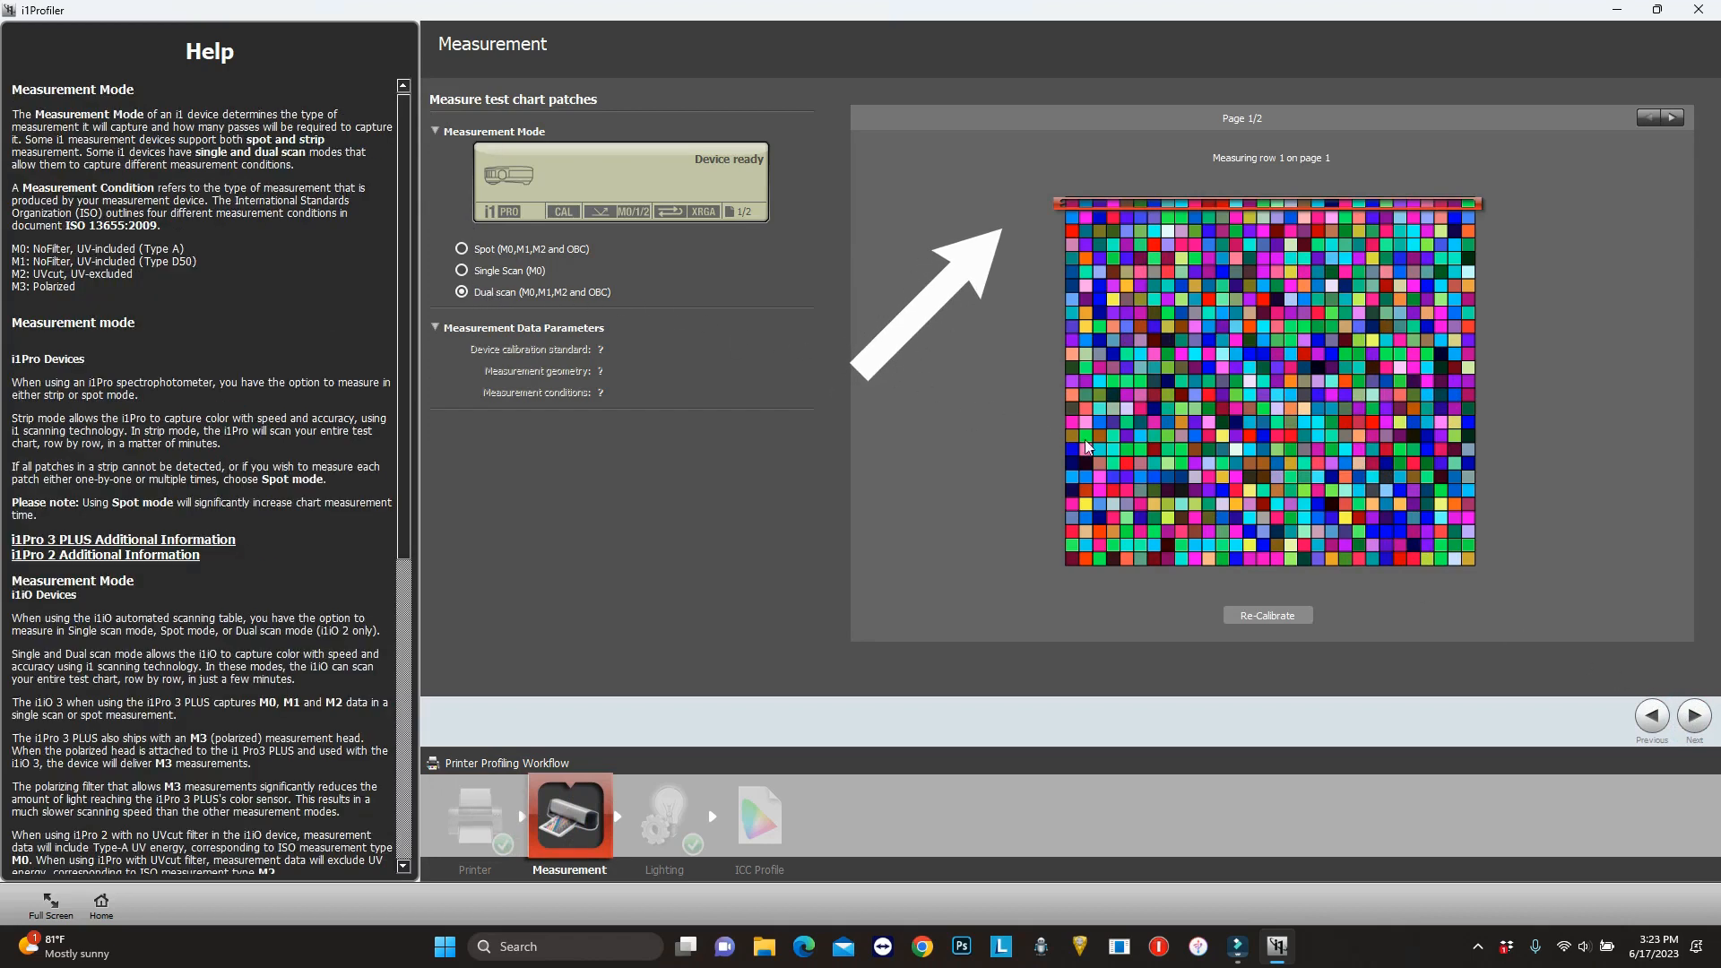
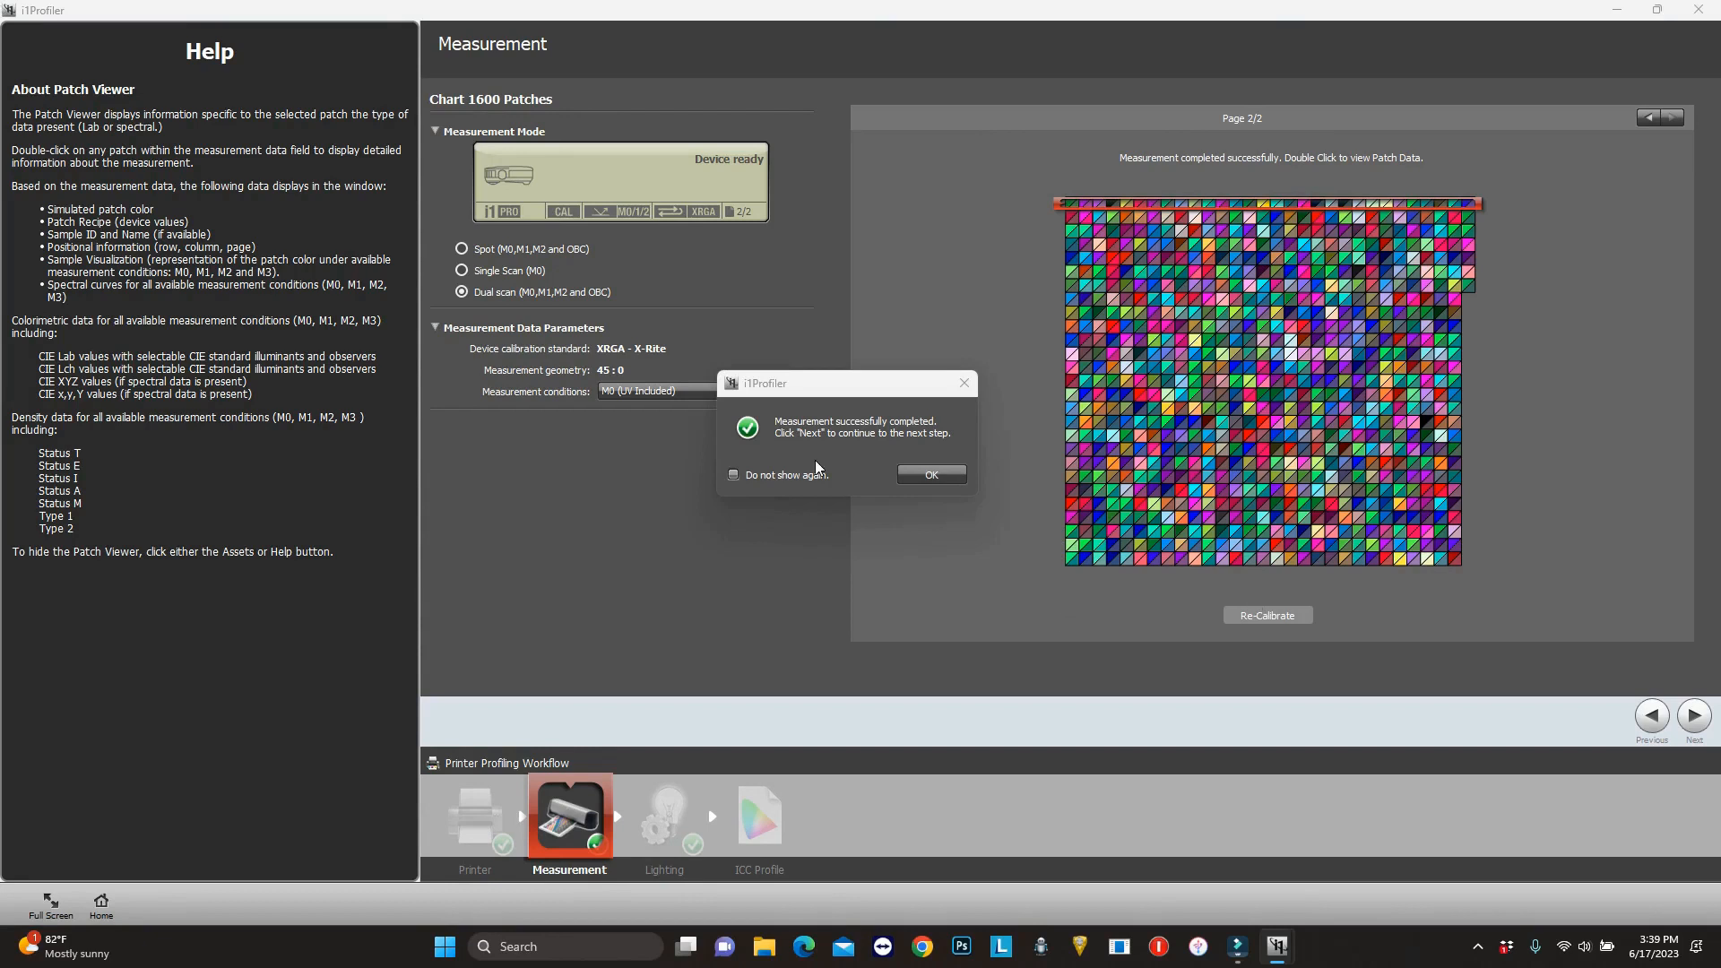
left_click(924, 475)
Step: Keep the D50 standard illuminant, name the printer profile XP-15000 BCH 1600 Patches_17-06-23.icm and save it at system level
left_click(1695, 716)
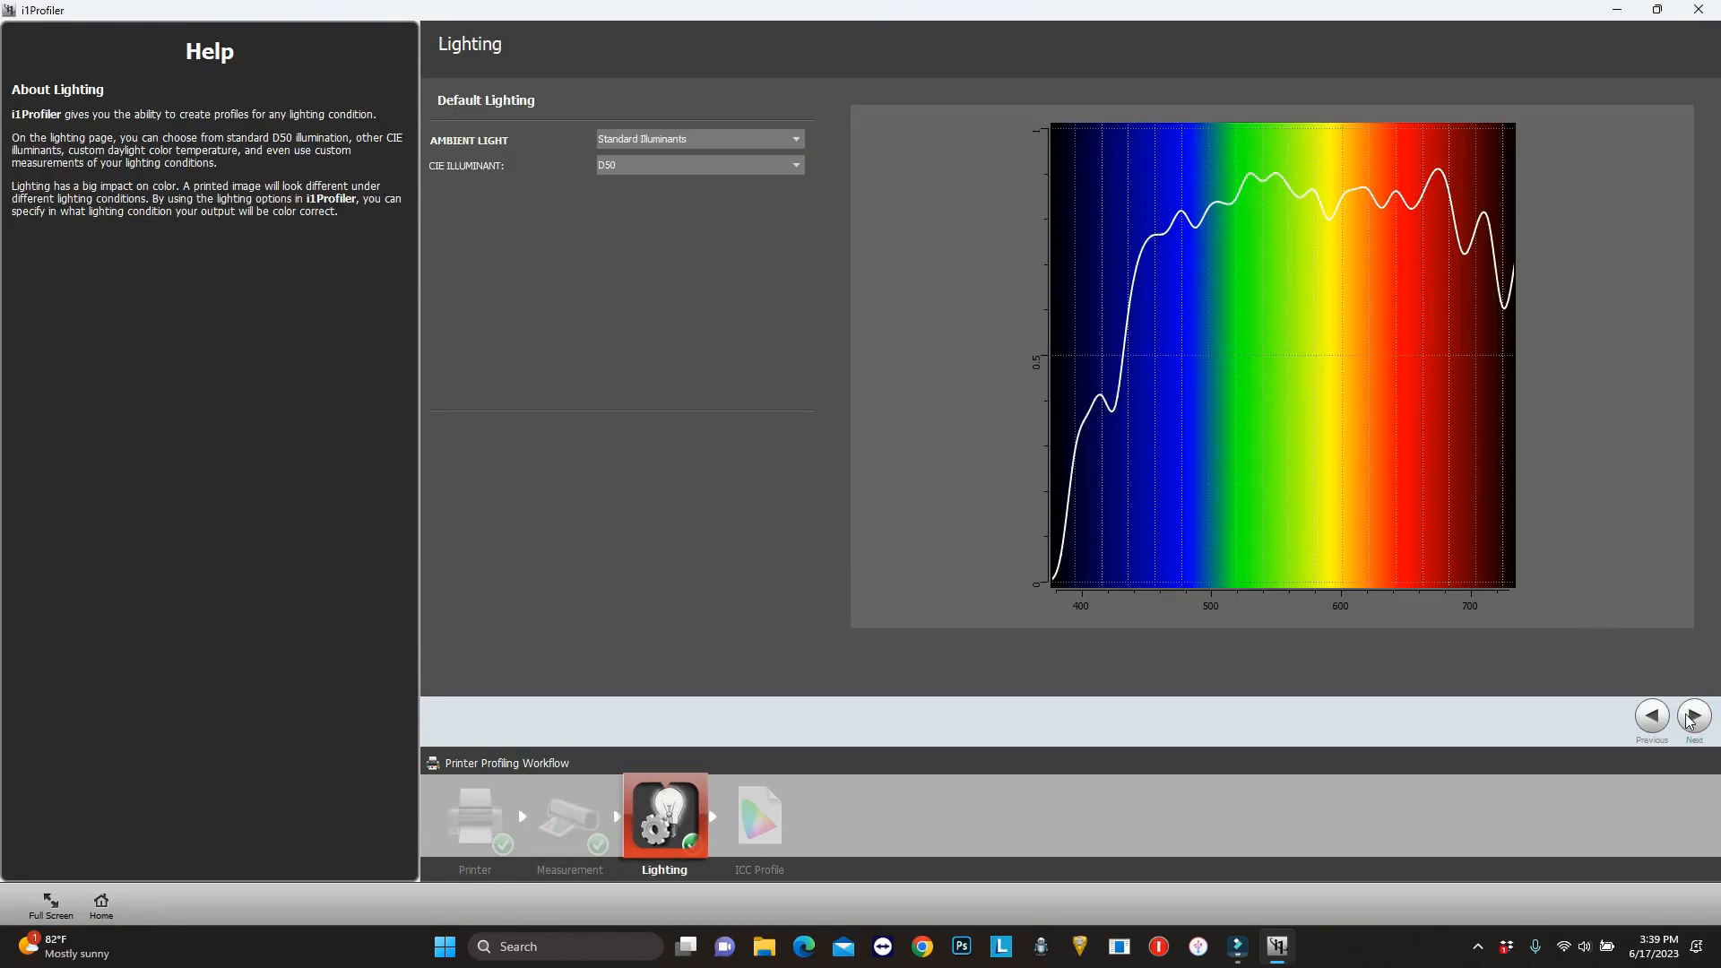
left_click(1693, 717)
type("XP")
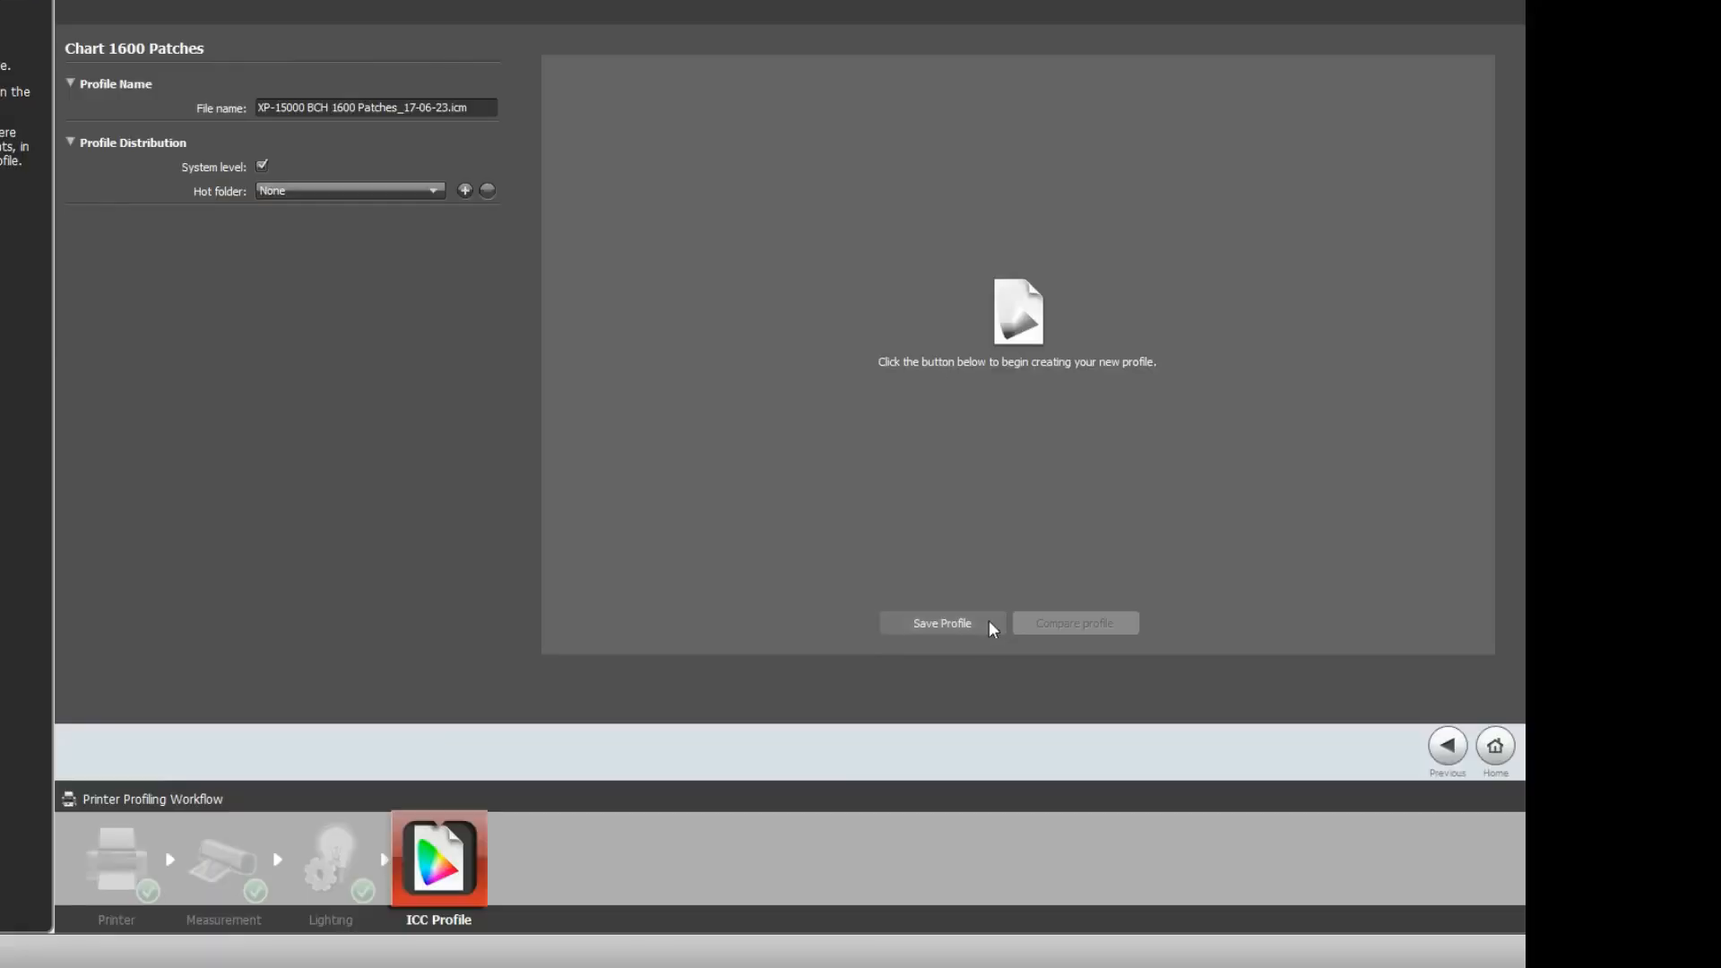
left_click(1243, 609)
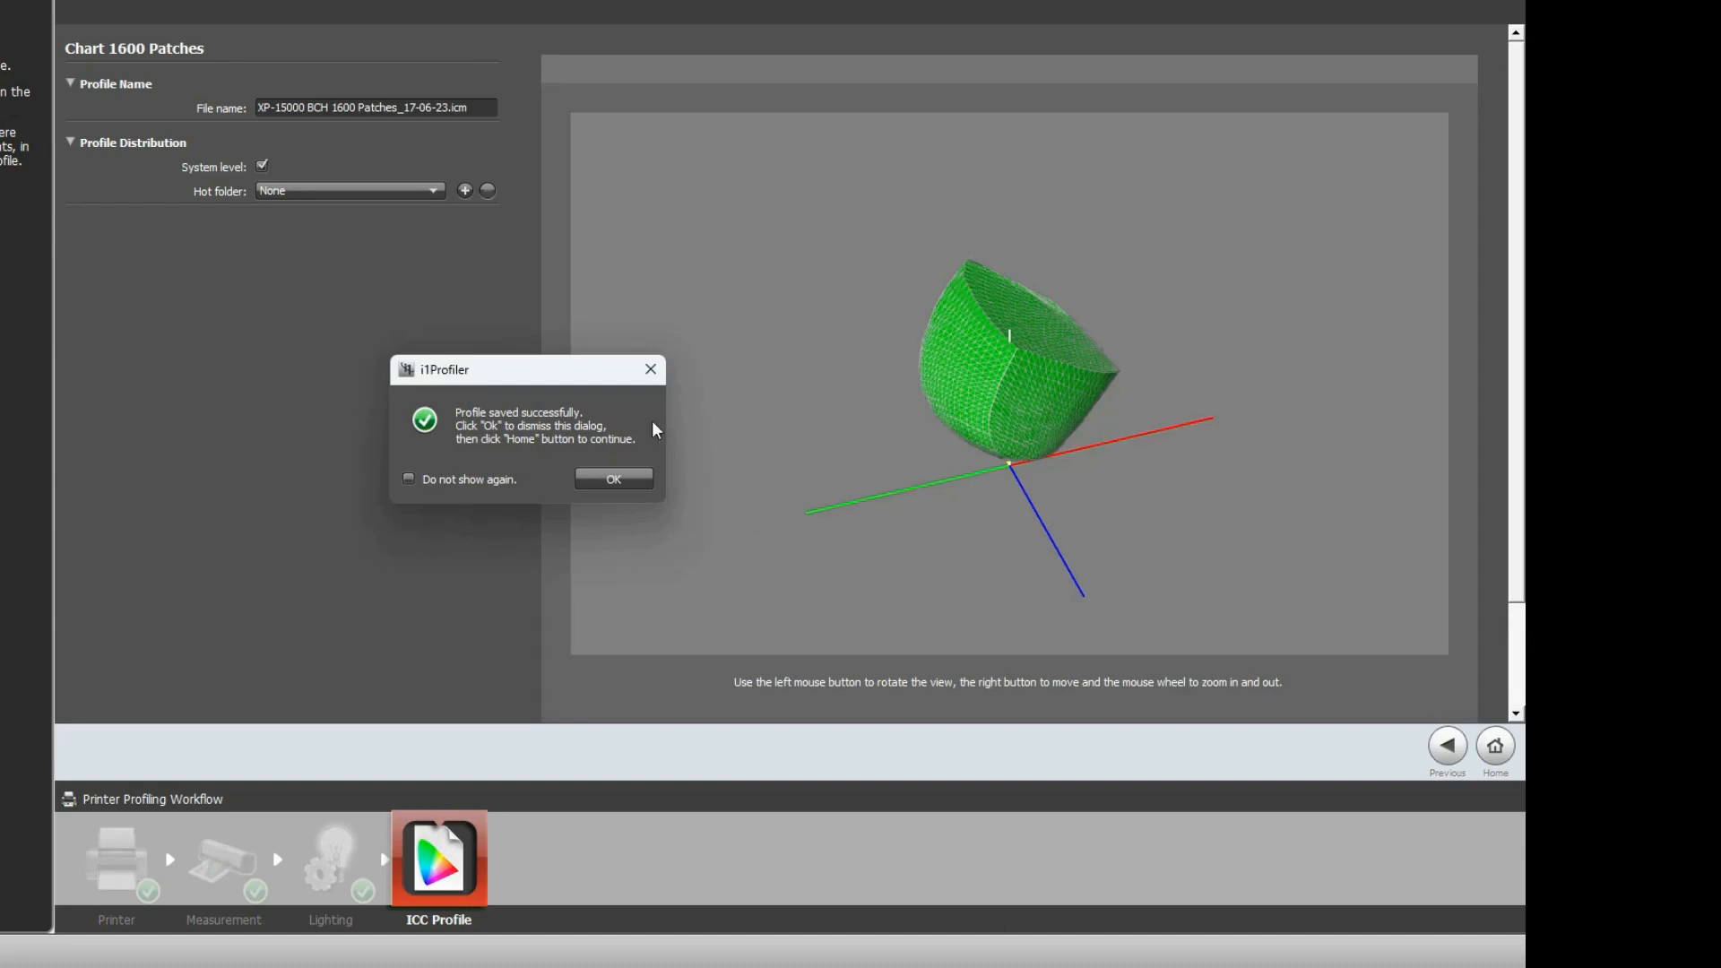
left_click(617, 479)
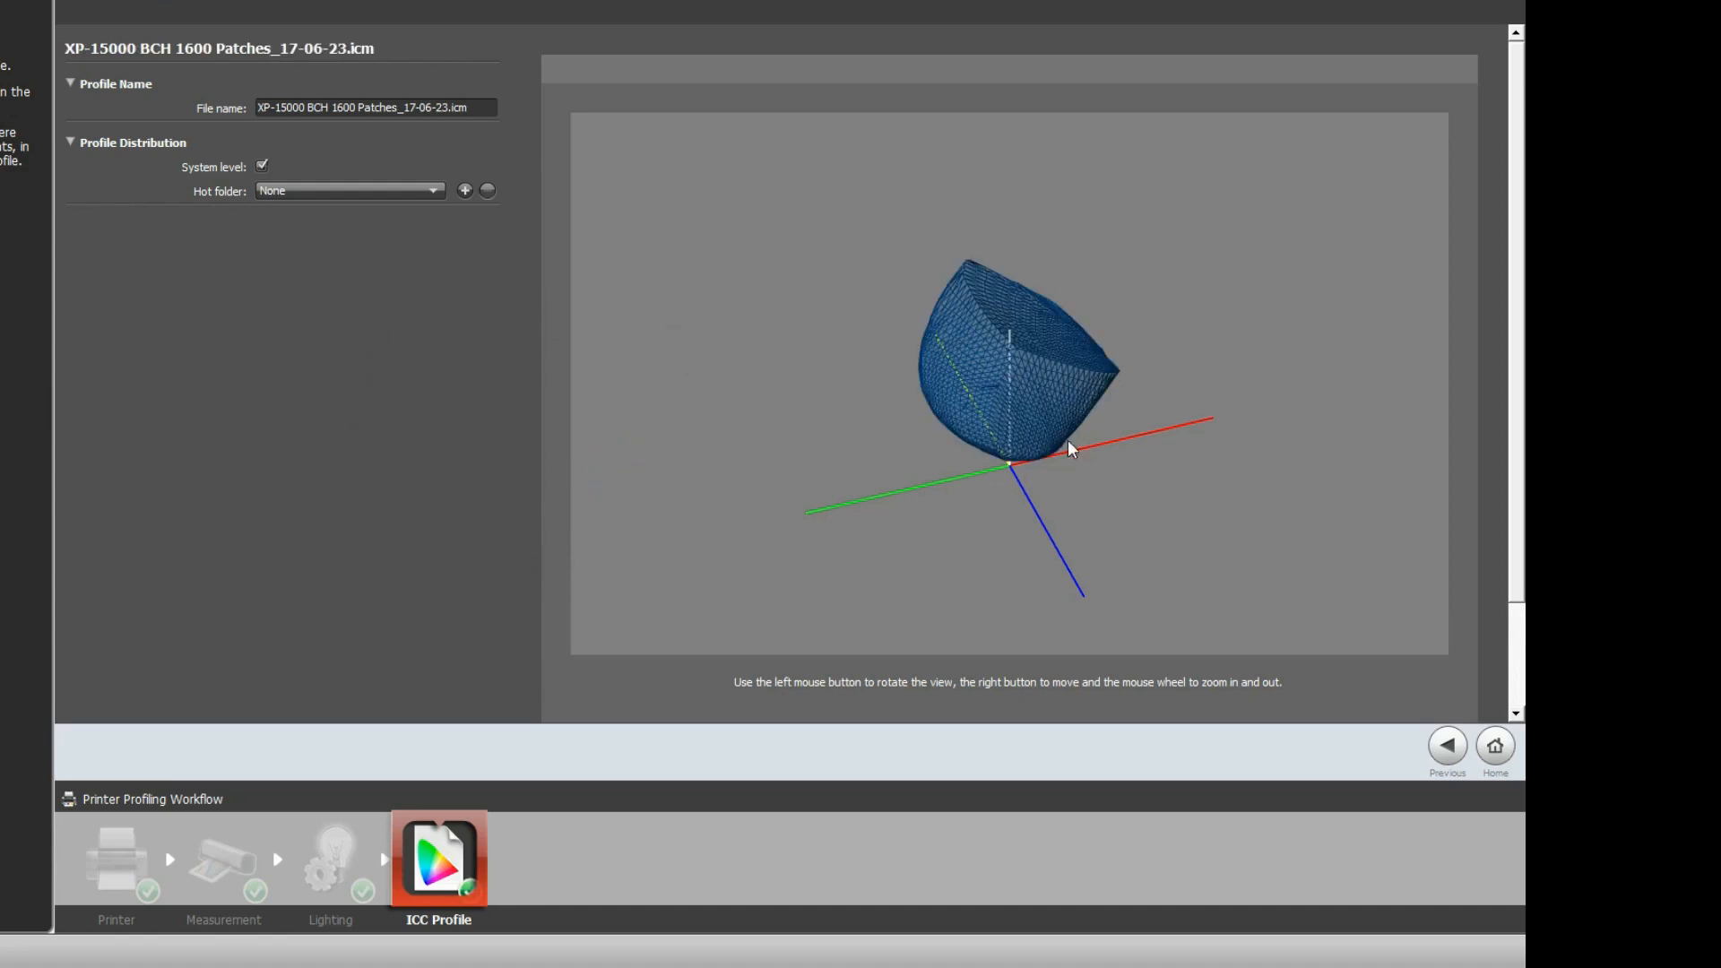
Step: Examine the new printer profile's 3D gamut plot from several angles
left_click_drag(1098, 528, 1332, 759)
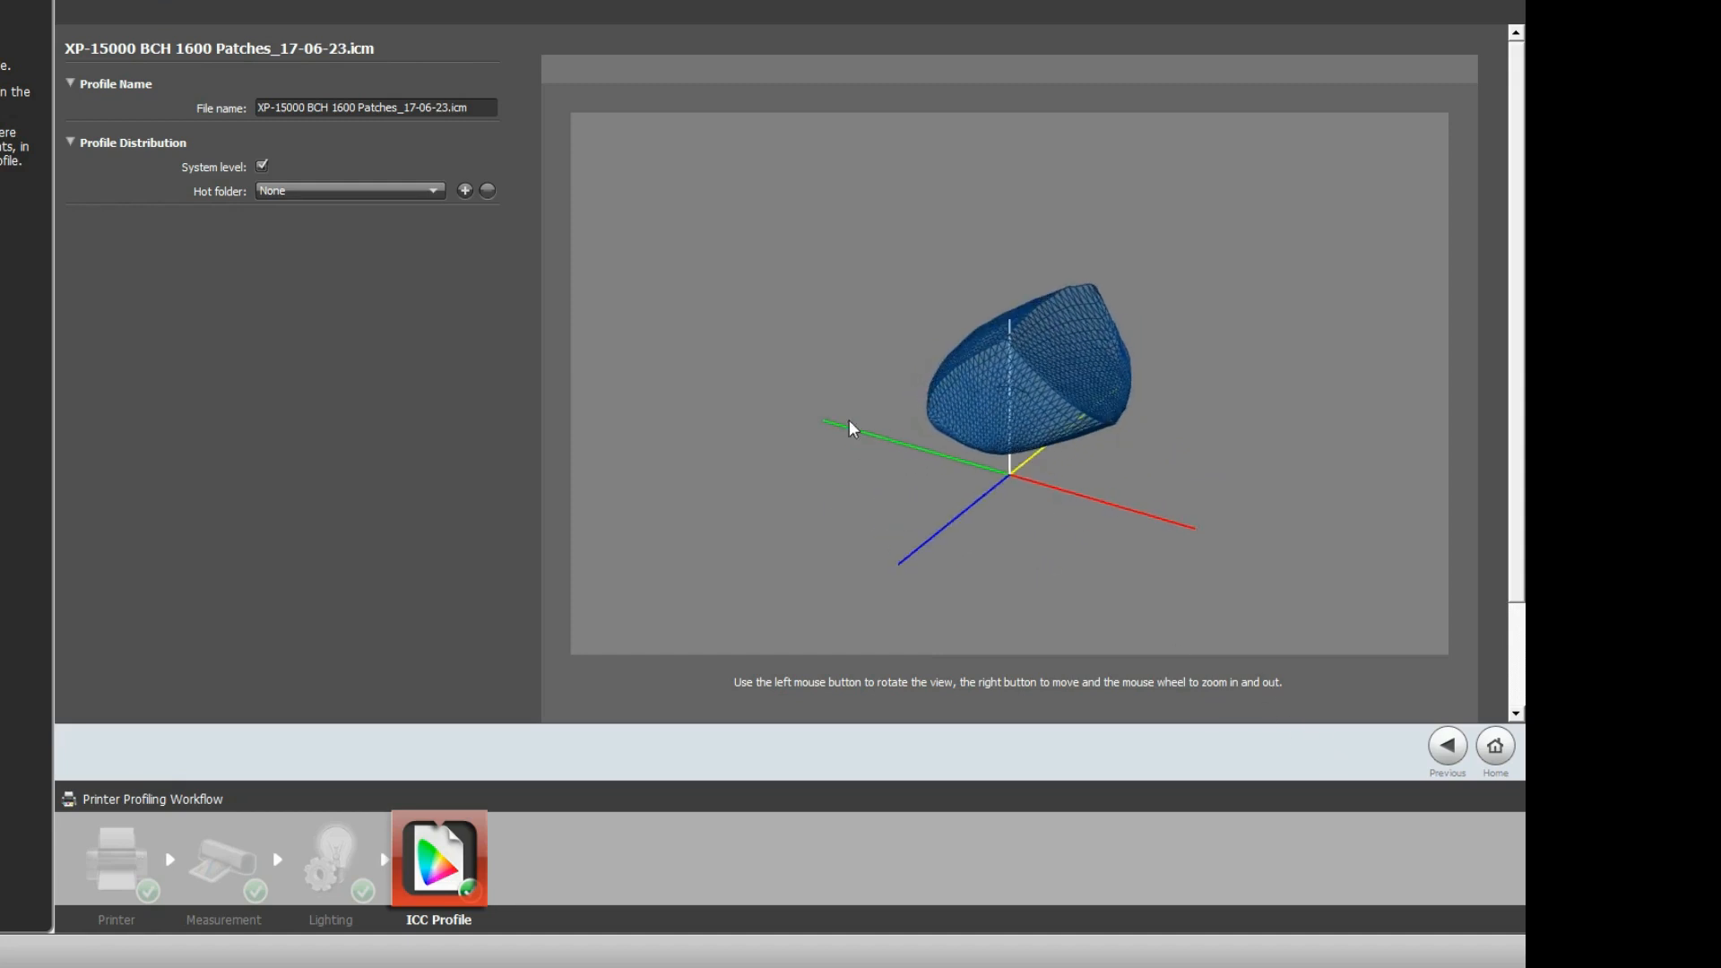
left_click_drag(1008, 491, 1169, 713)
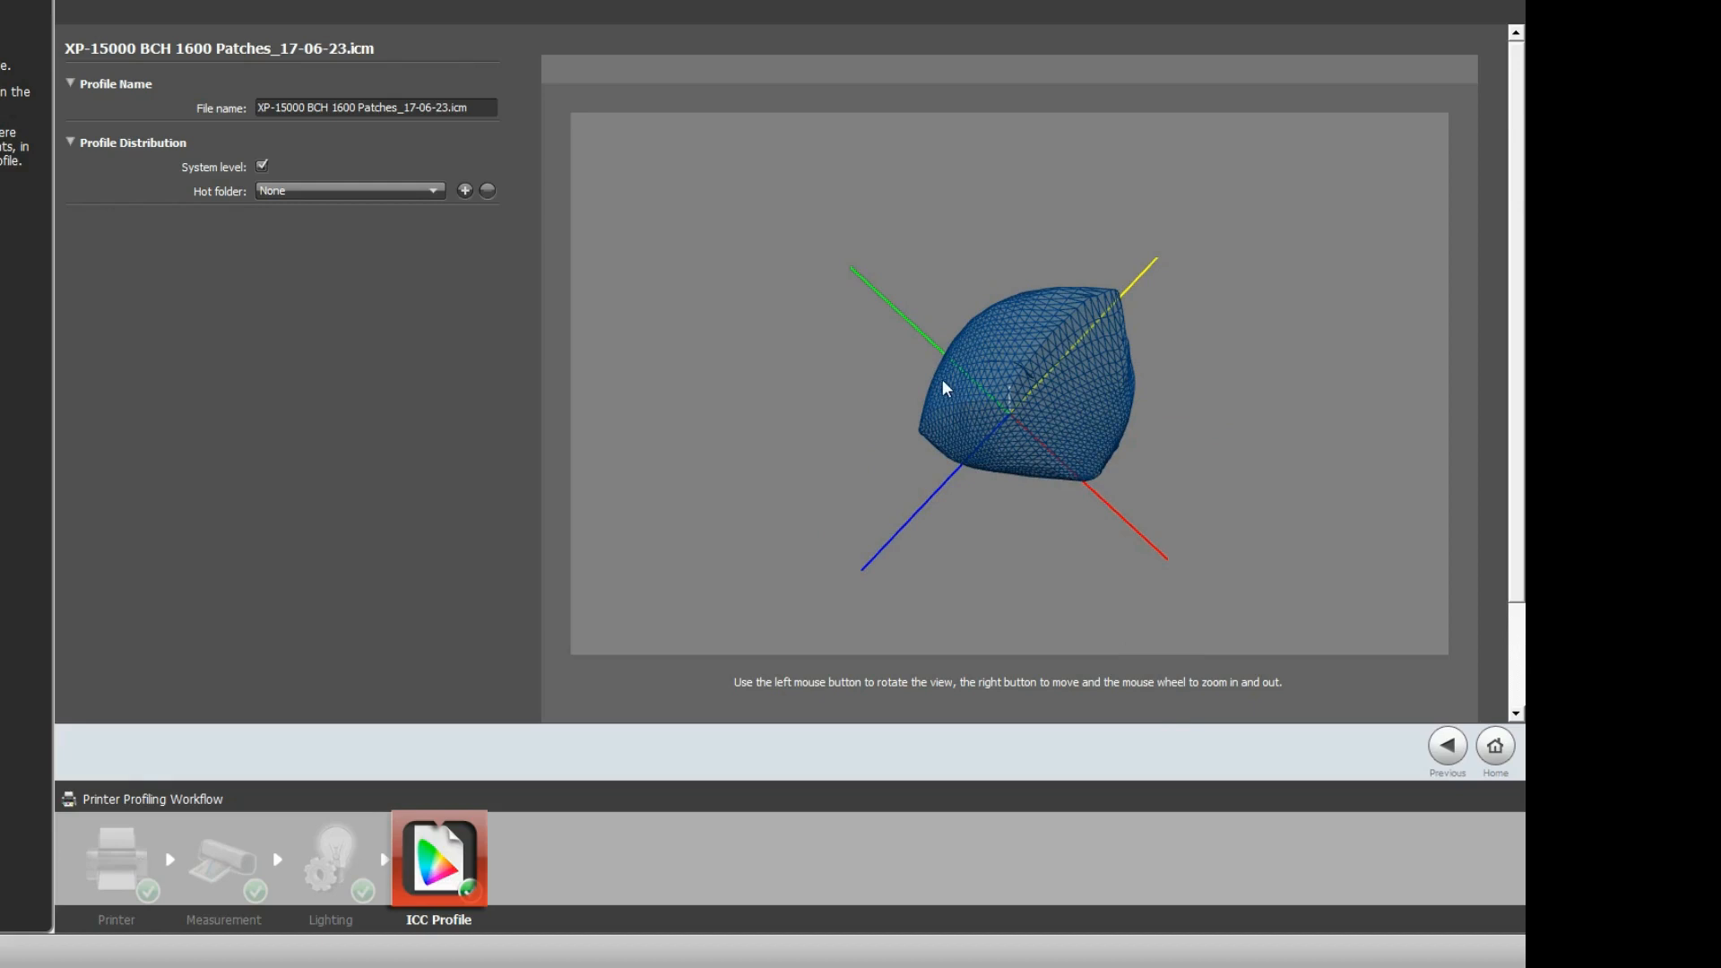
left_click_drag(1031, 492, 1229, 523)
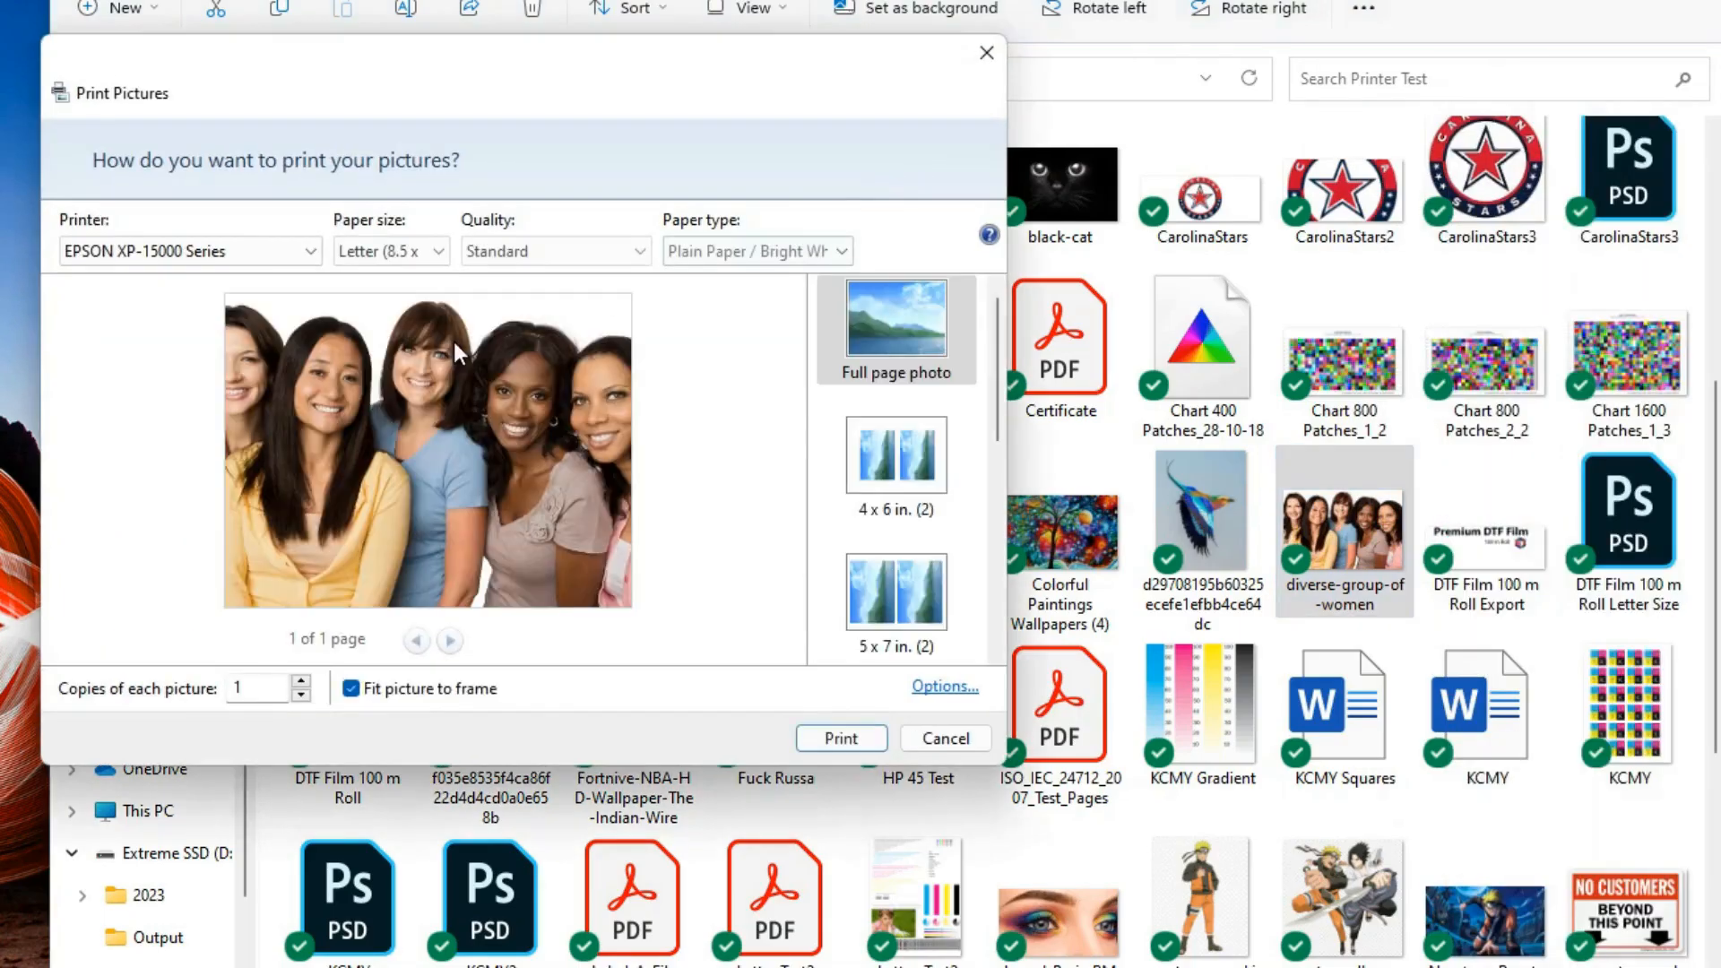
Step: Set the group photo's print job to Tabloid (11 x 17 in) paper size and Premium Presentation paper type
left_click(356, 254)
left_click(362, 375)
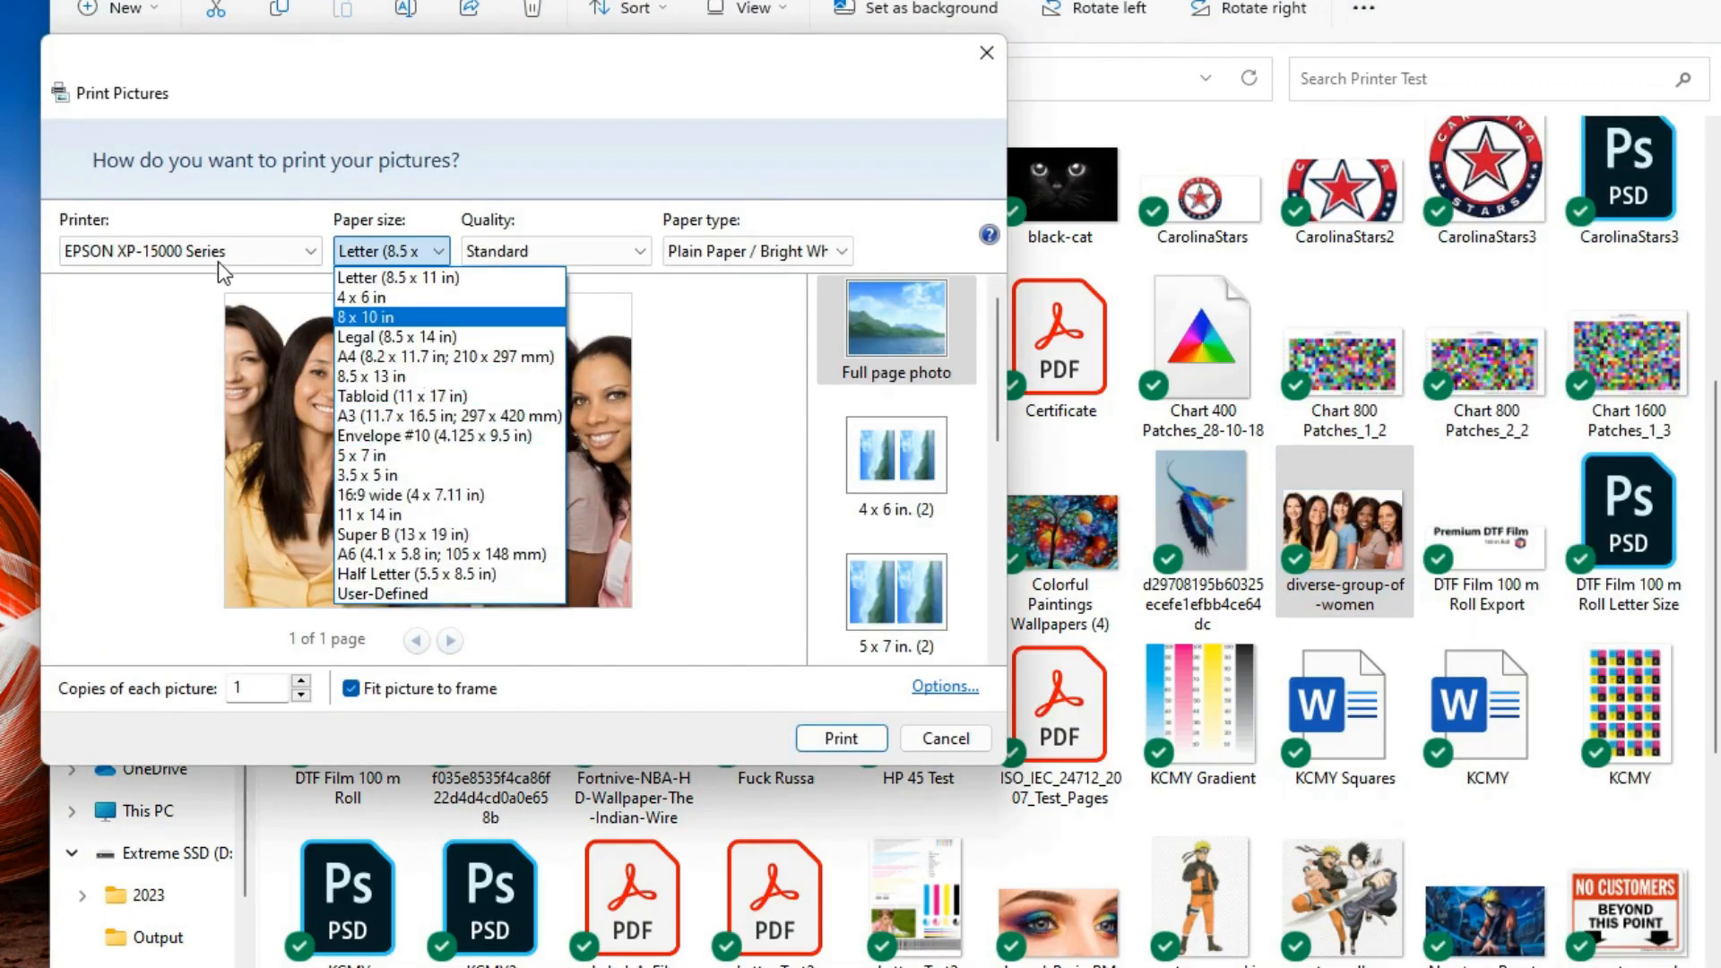
left_click(400, 395)
left_click(535, 253)
left_click(513, 296)
left_click(740, 258)
left_click(730, 415)
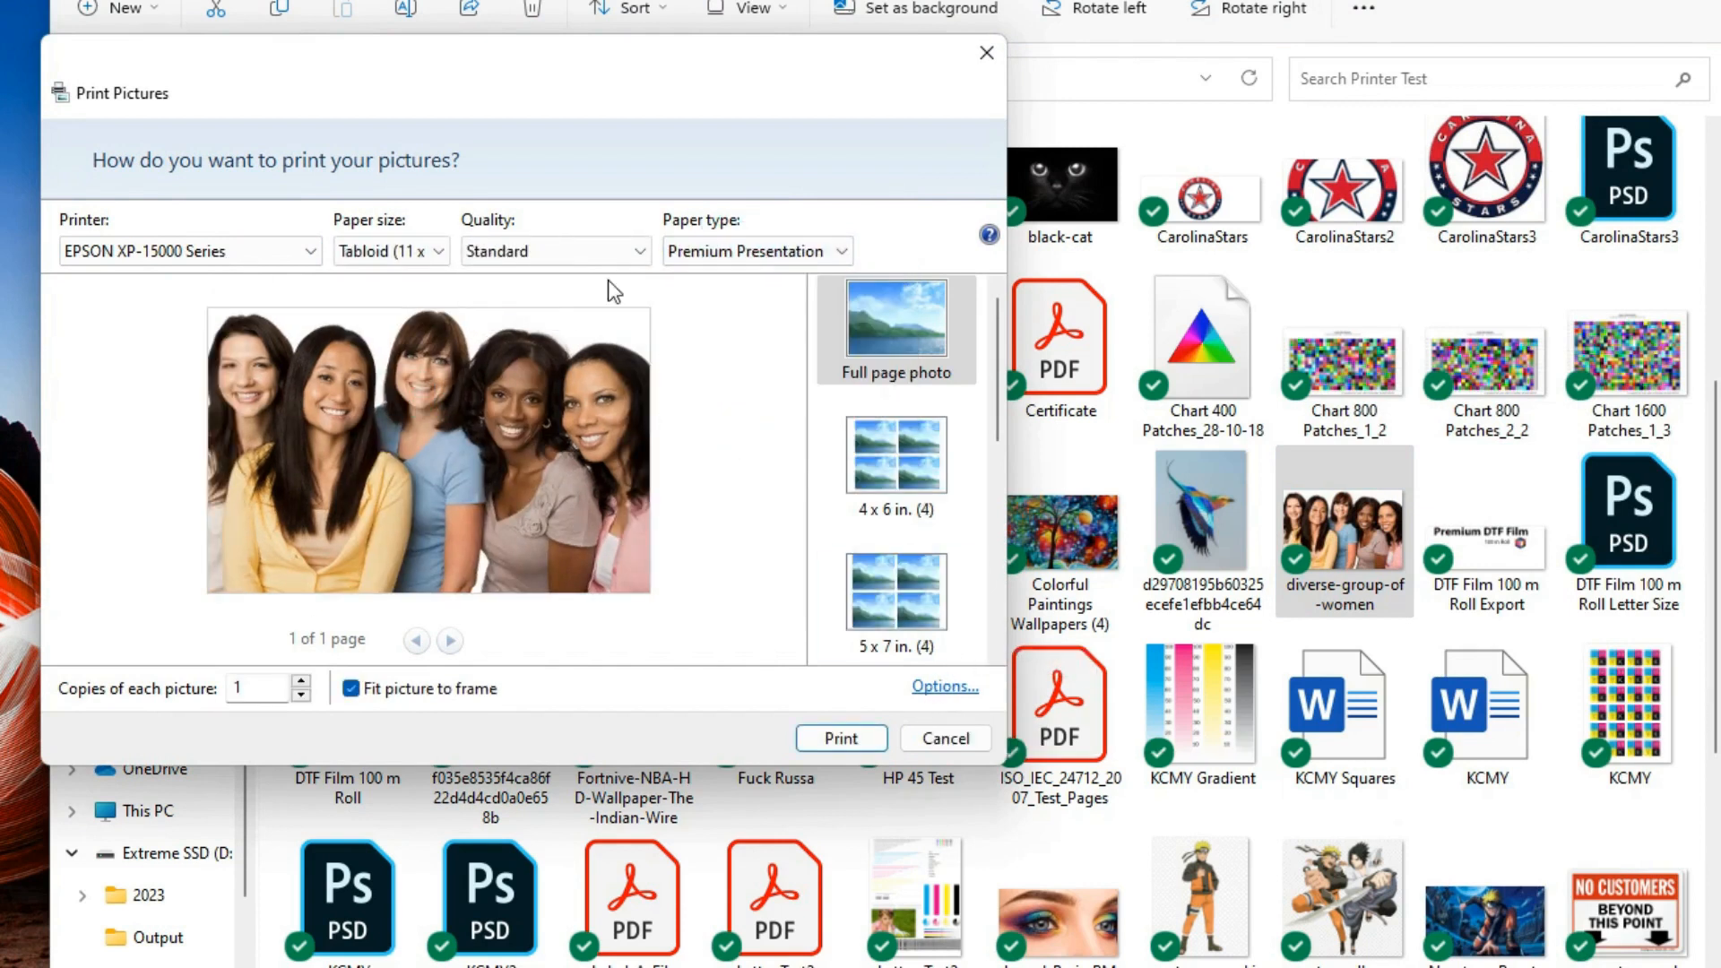
Step: Configure the EPSON XP-15000 driver properties with High quality and Rear Paper Feed as the paper source
left_click(945, 686)
left_click(278, 437)
left_click(235, 508)
left_click(937, 691)
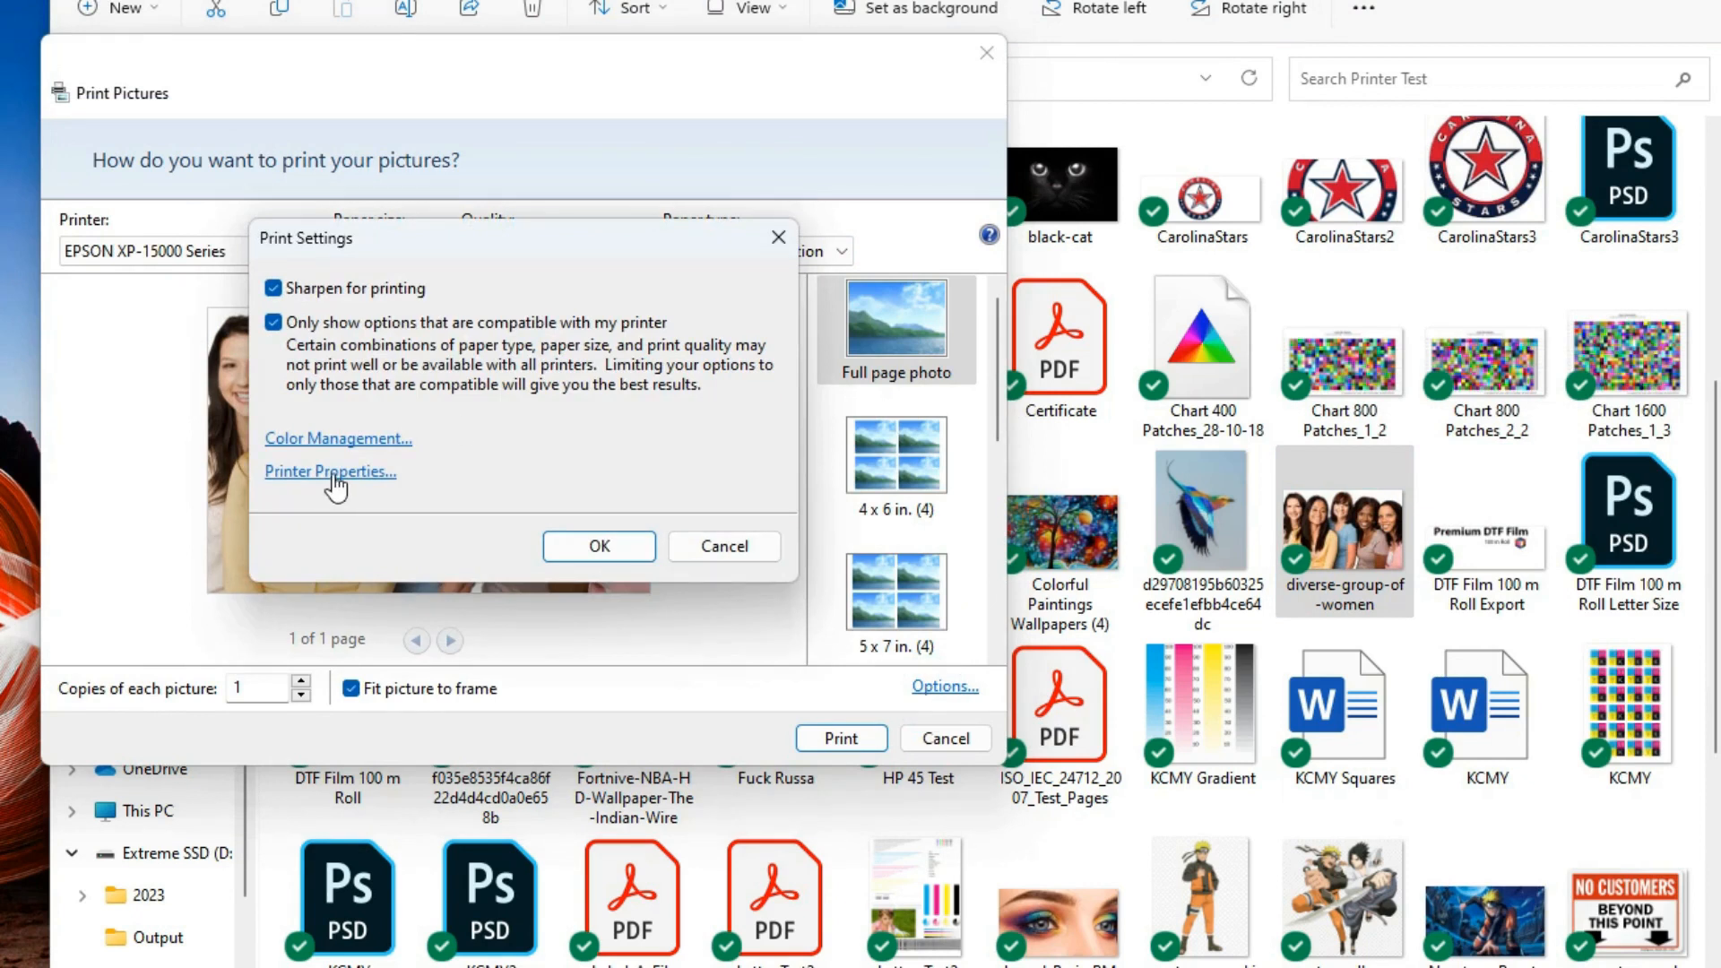
left_click(333, 473)
left_click(570, 333)
key("Escape")
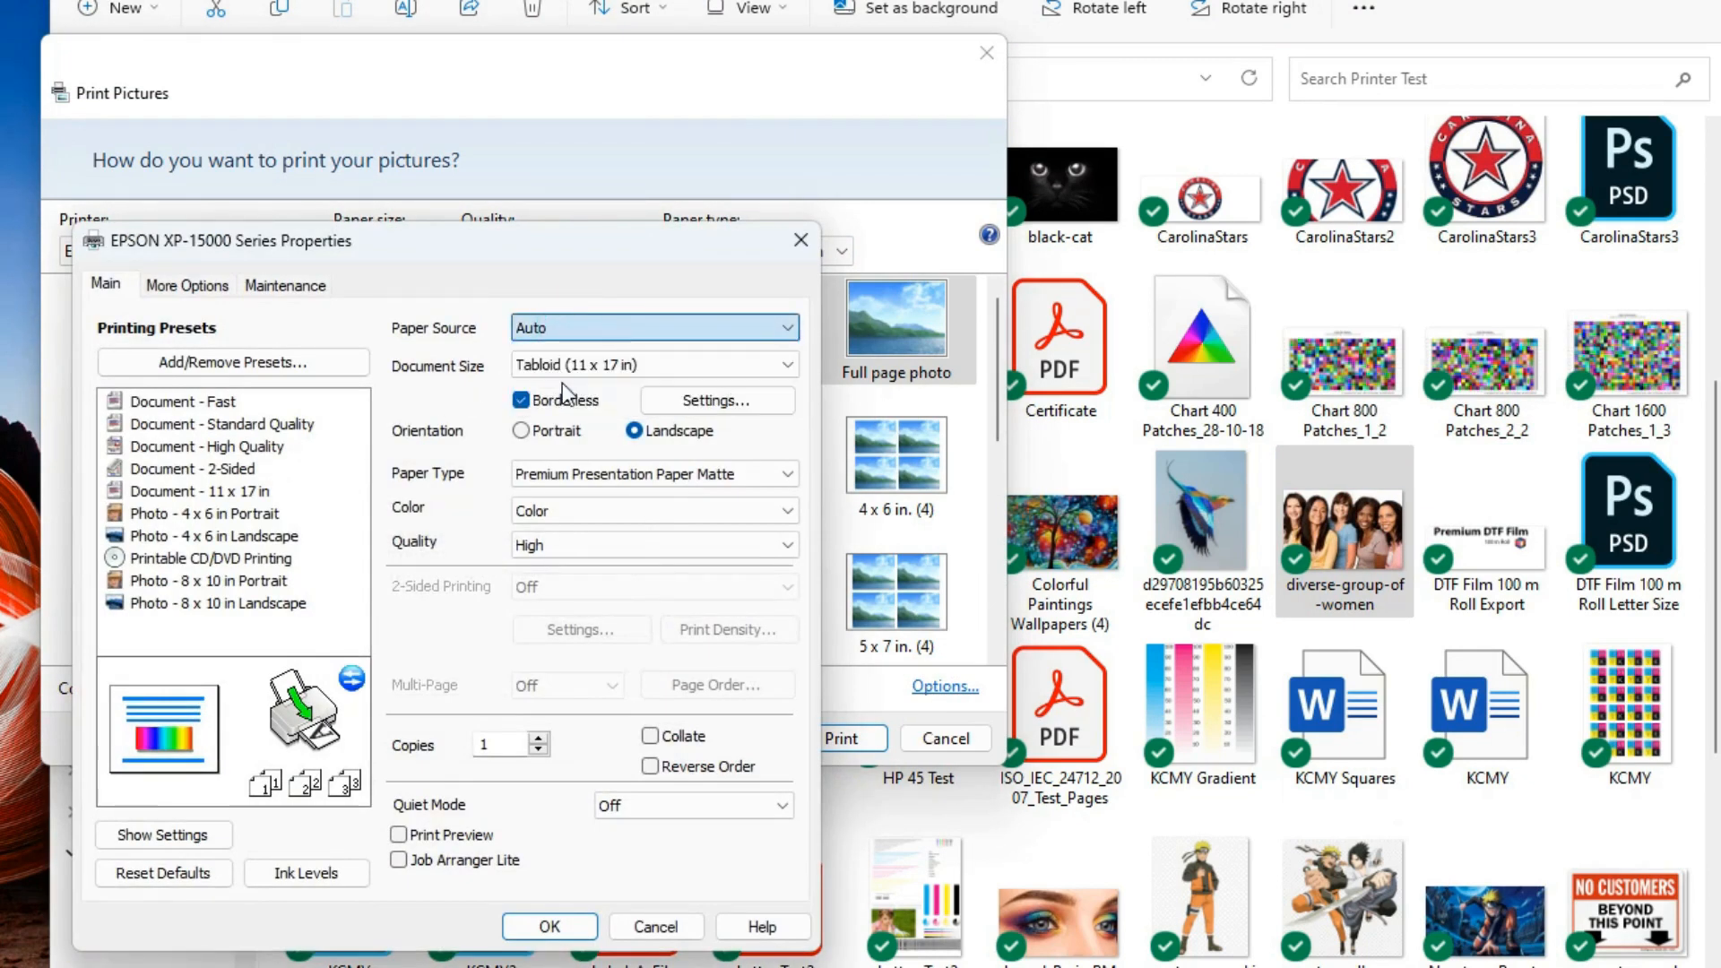
key("Down")
key("Down")
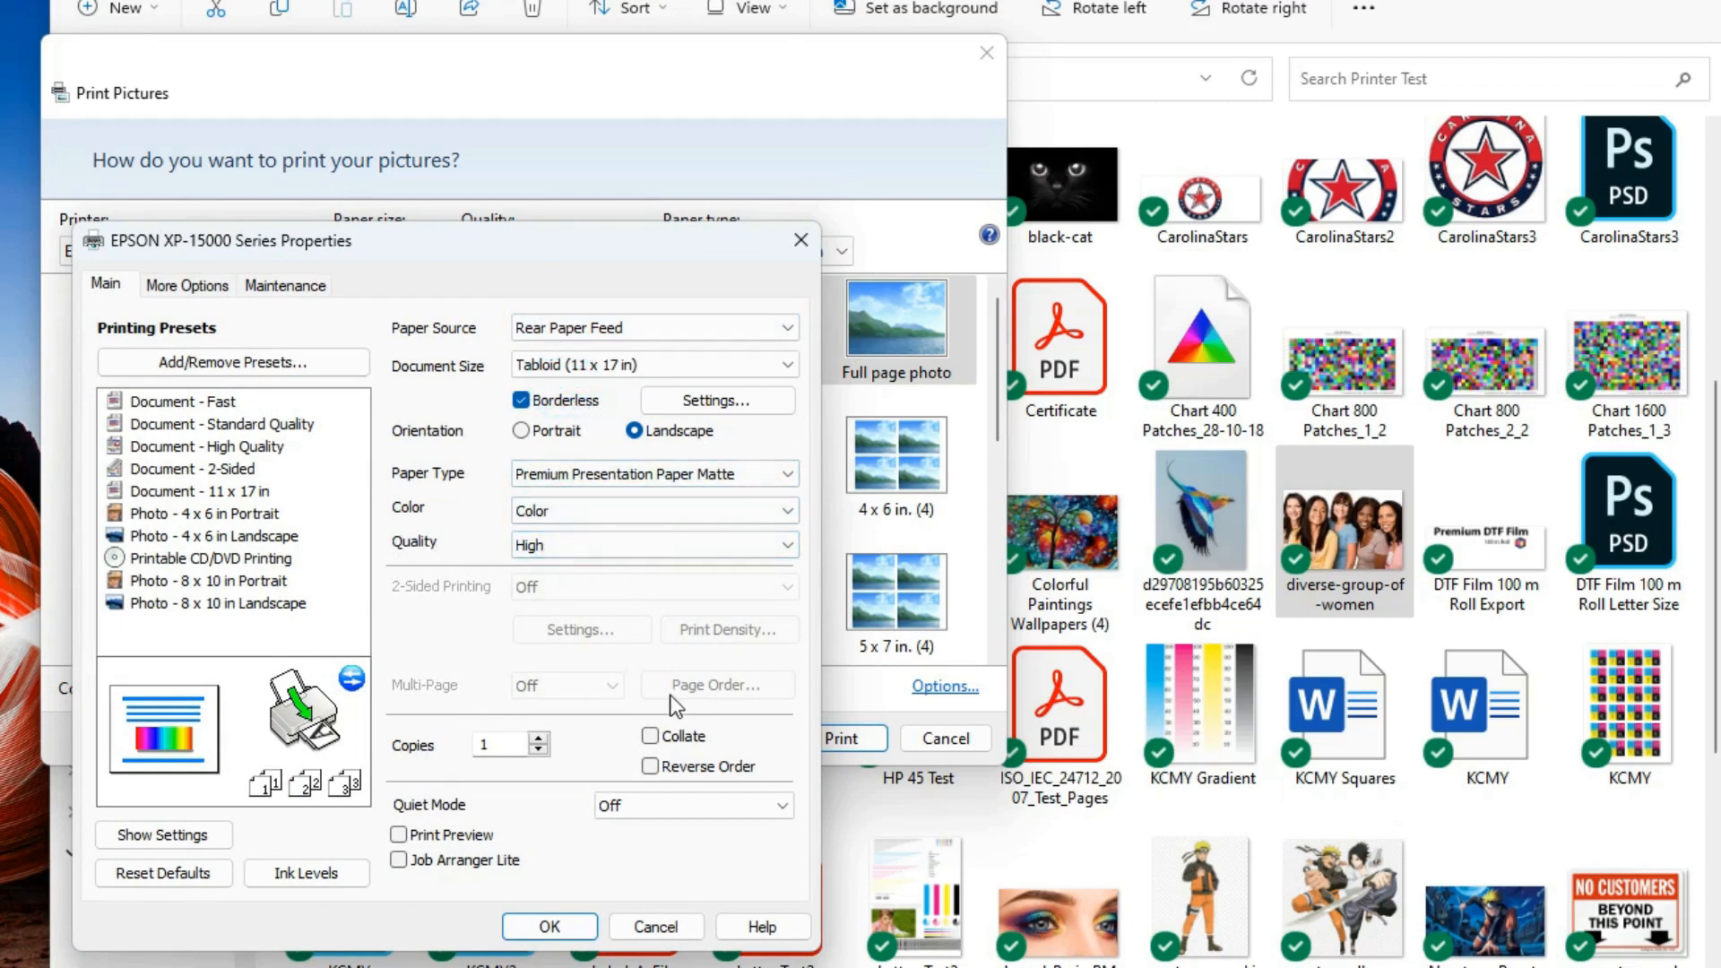
Step: Set the printer driver's color correction to Custom with ICM color management and accept the printer properties
left_click(195, 287)
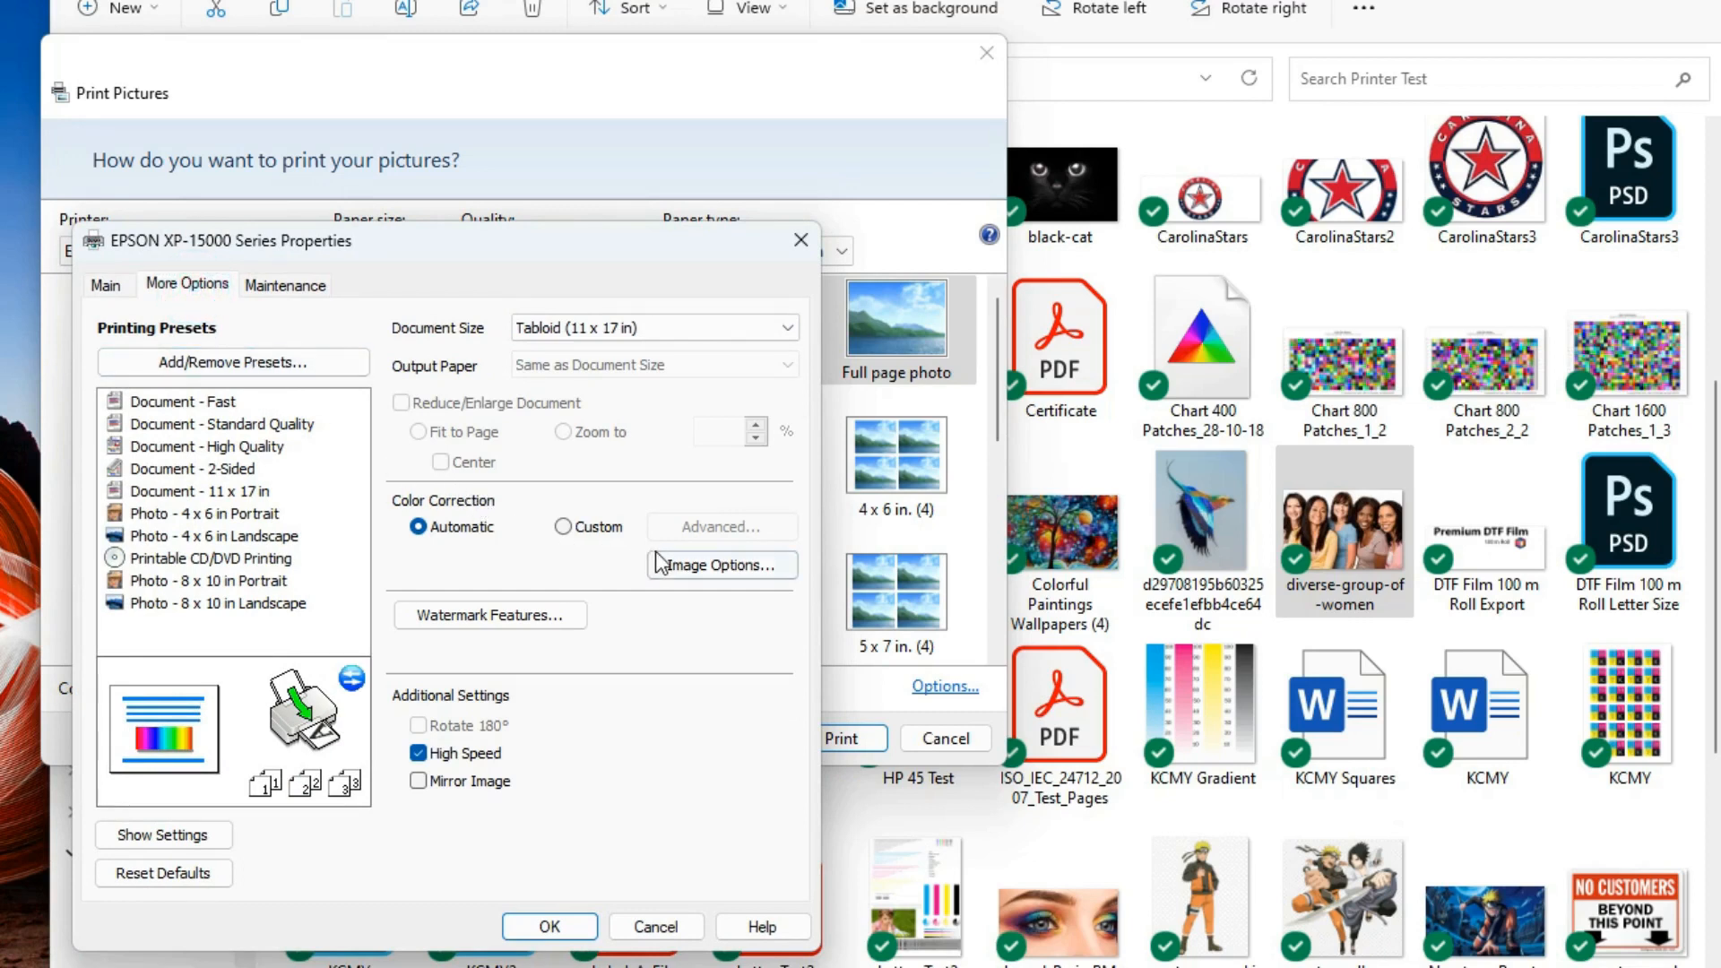
left_click(591, 531)
left_click(694, 530)
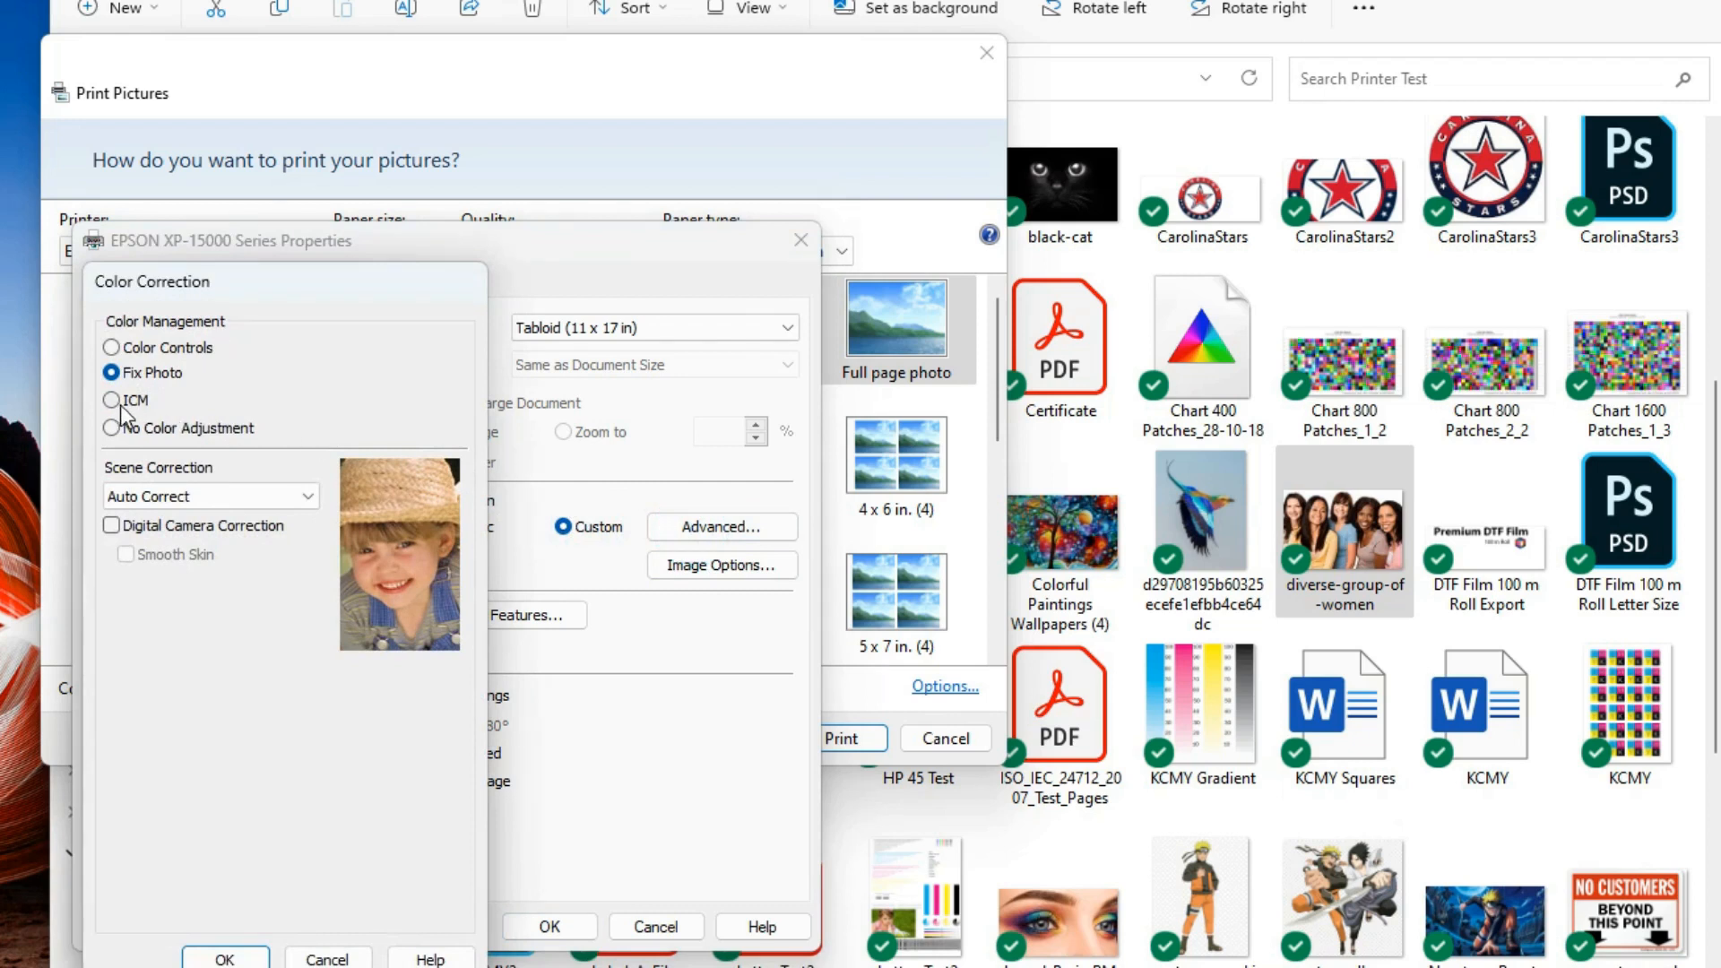
left_click(142, 402)
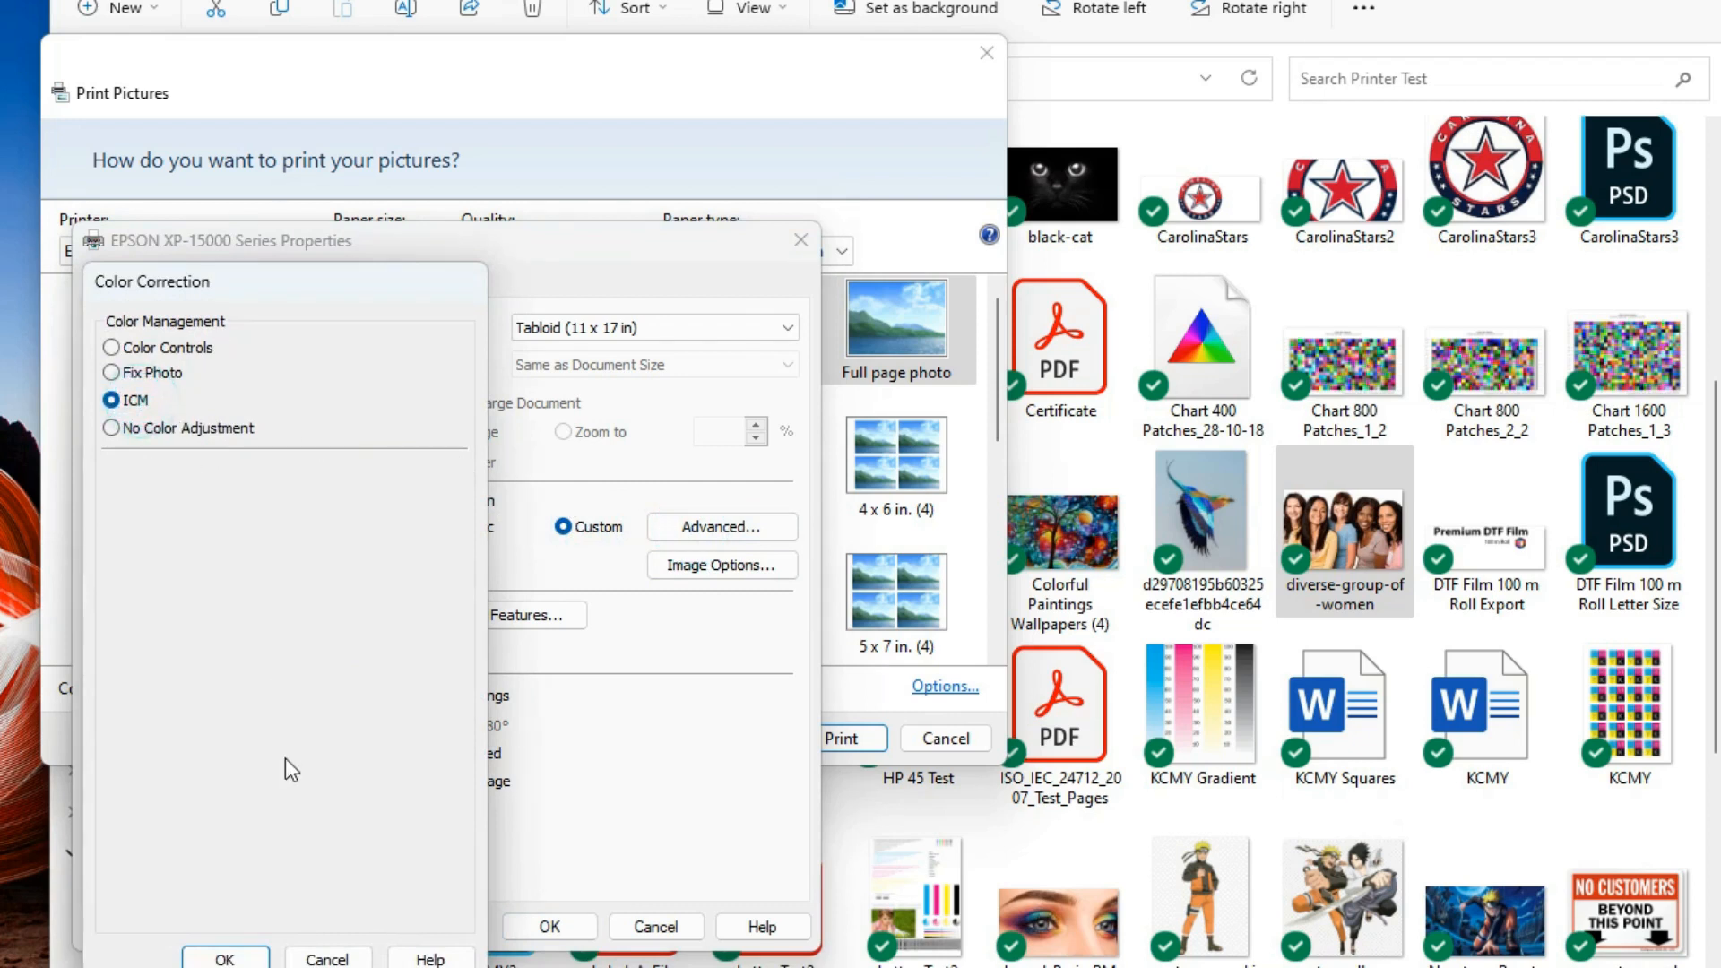
left_click(224, 960)
left_click(550, 927)
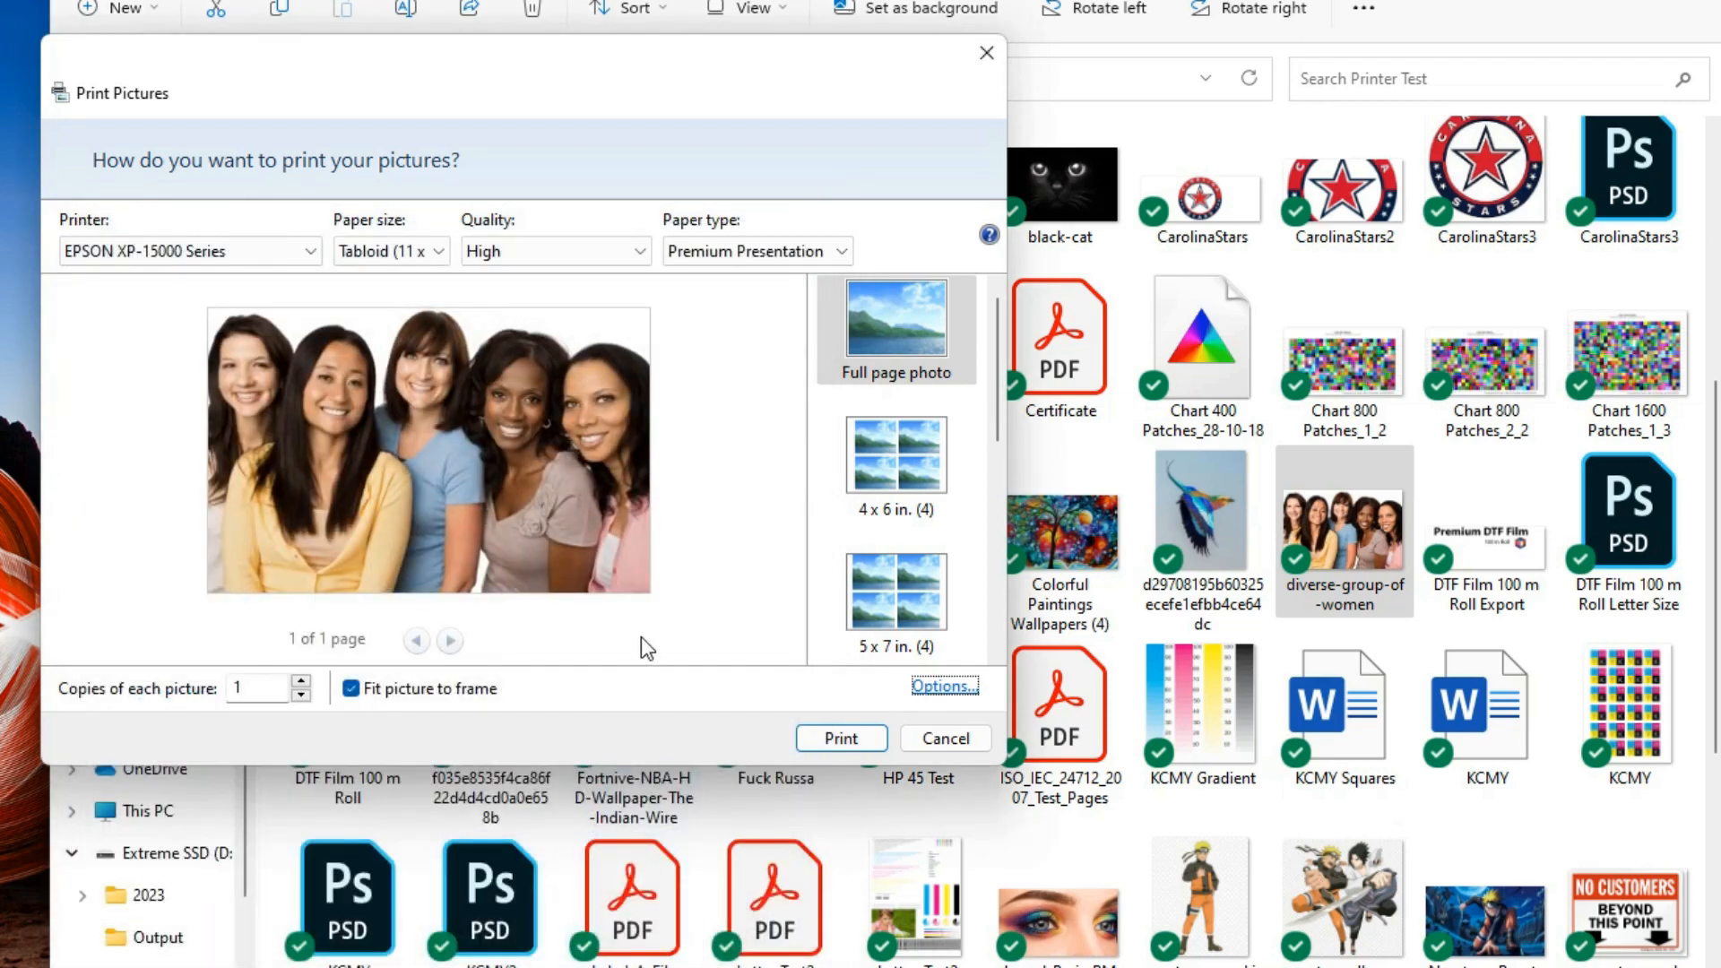
Step: Open the print job's color management for the EPSON XP-15000 Series and enable custom settings for this device
left_click(919, 688)
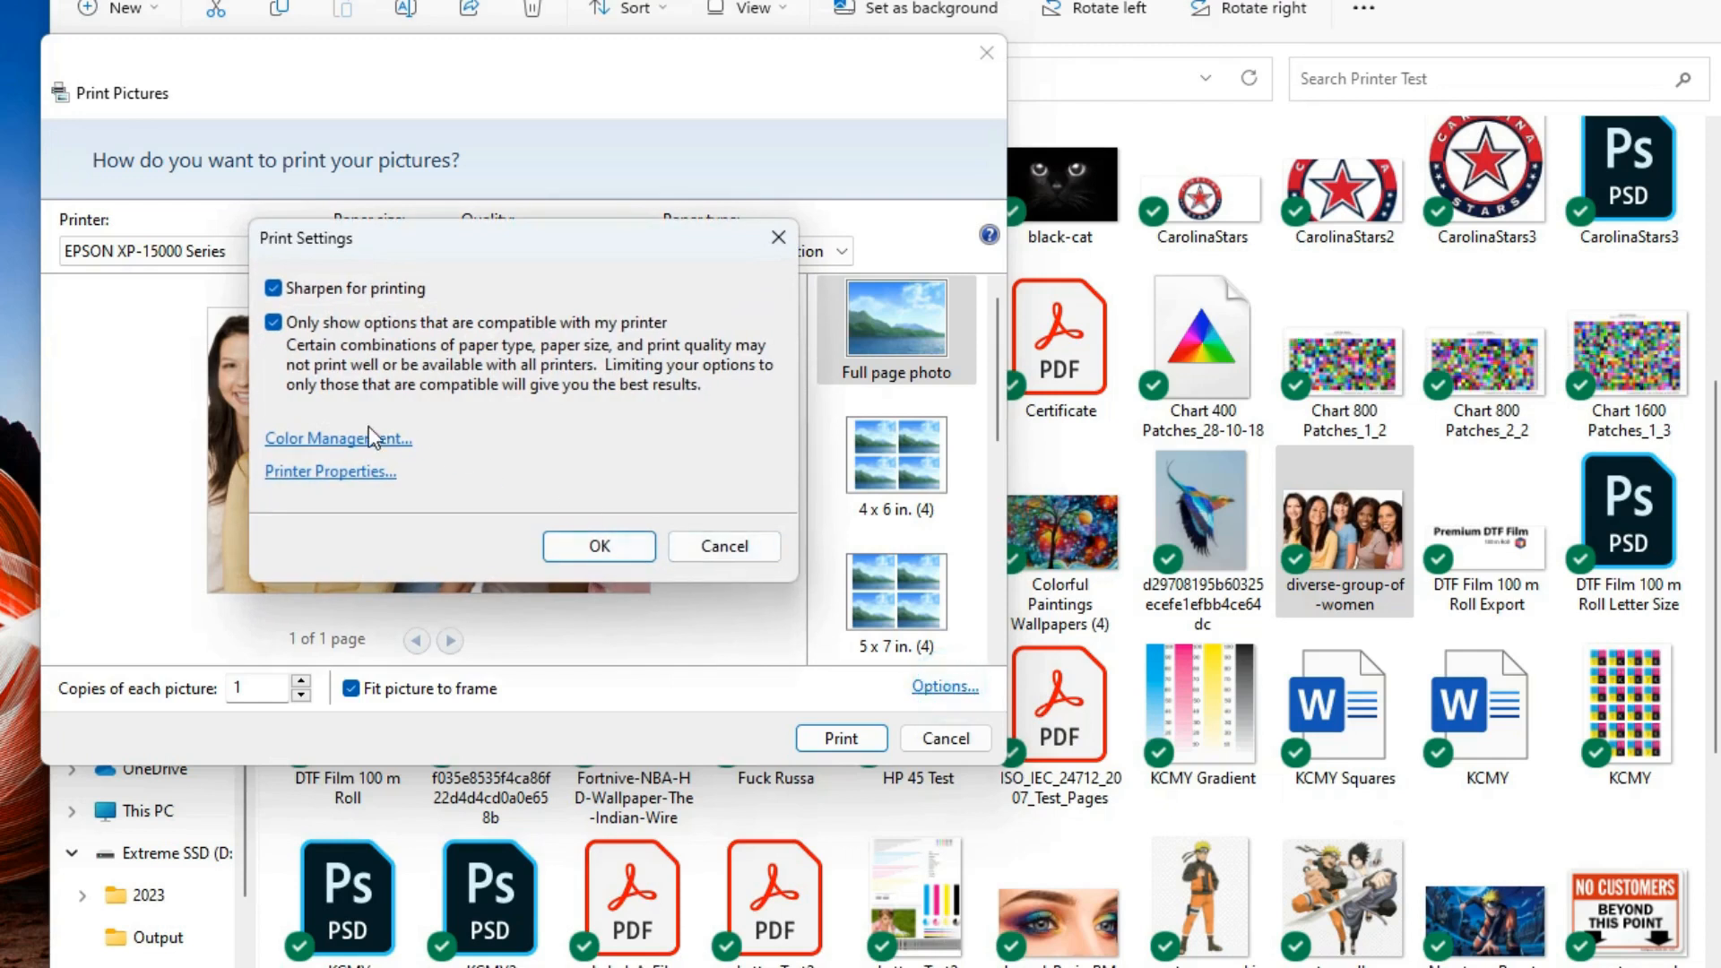
left_click(347, 442)
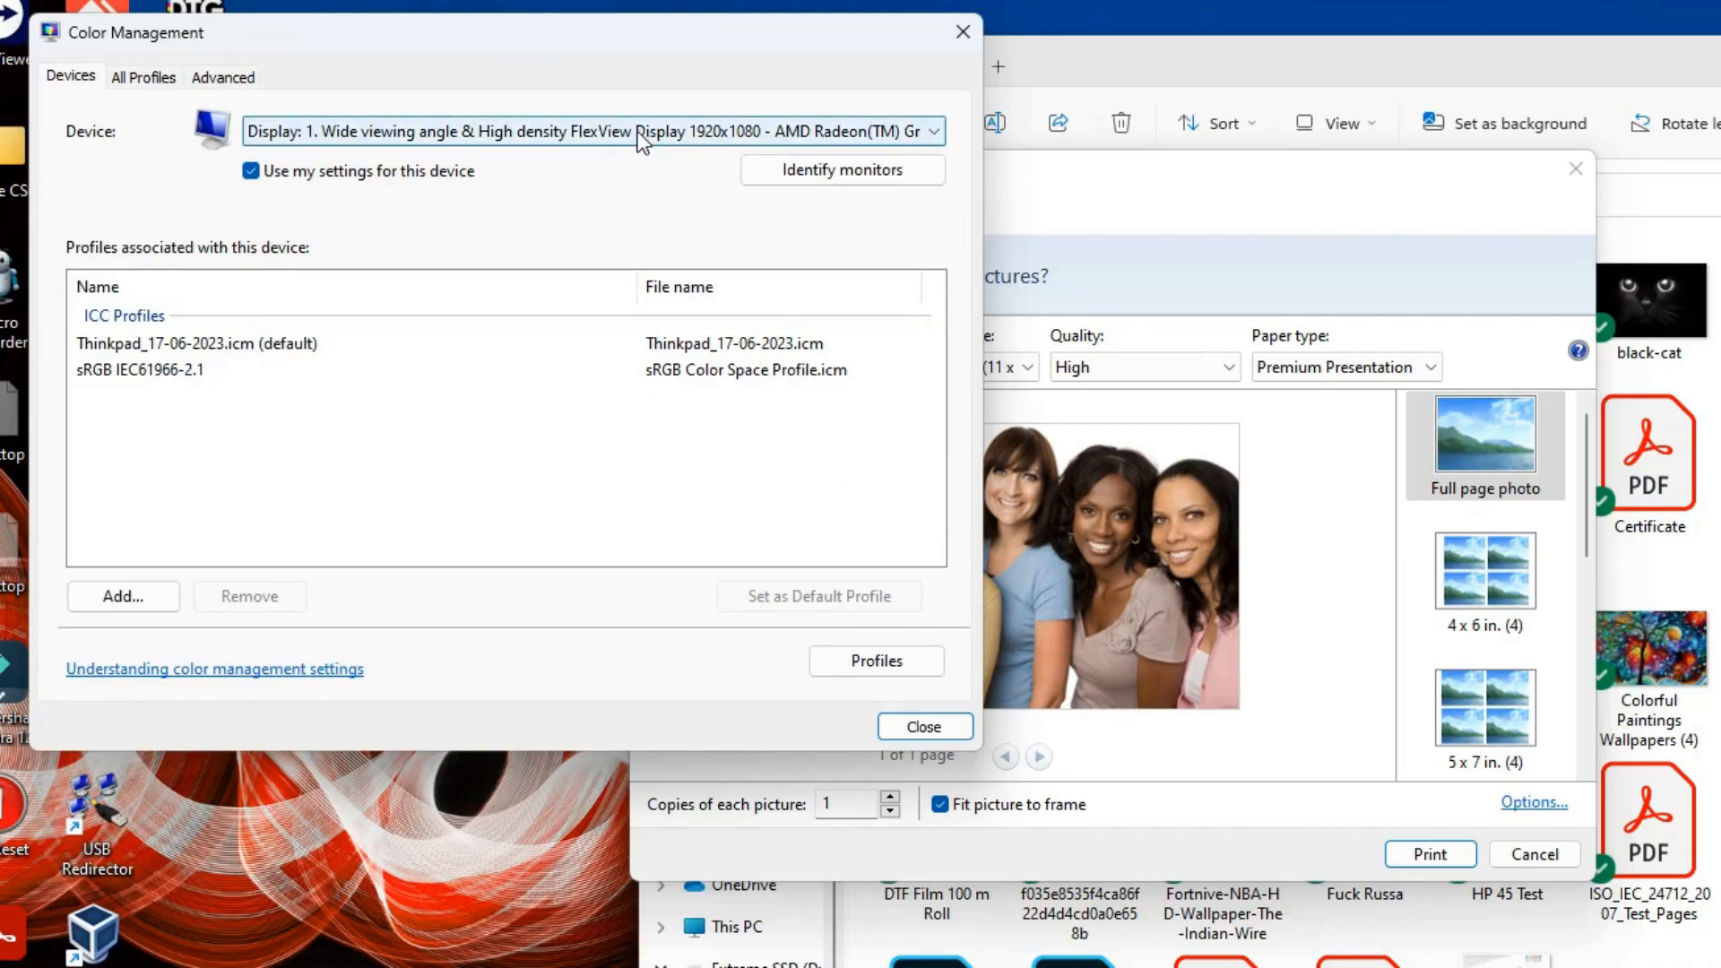
left_click(635, 131)
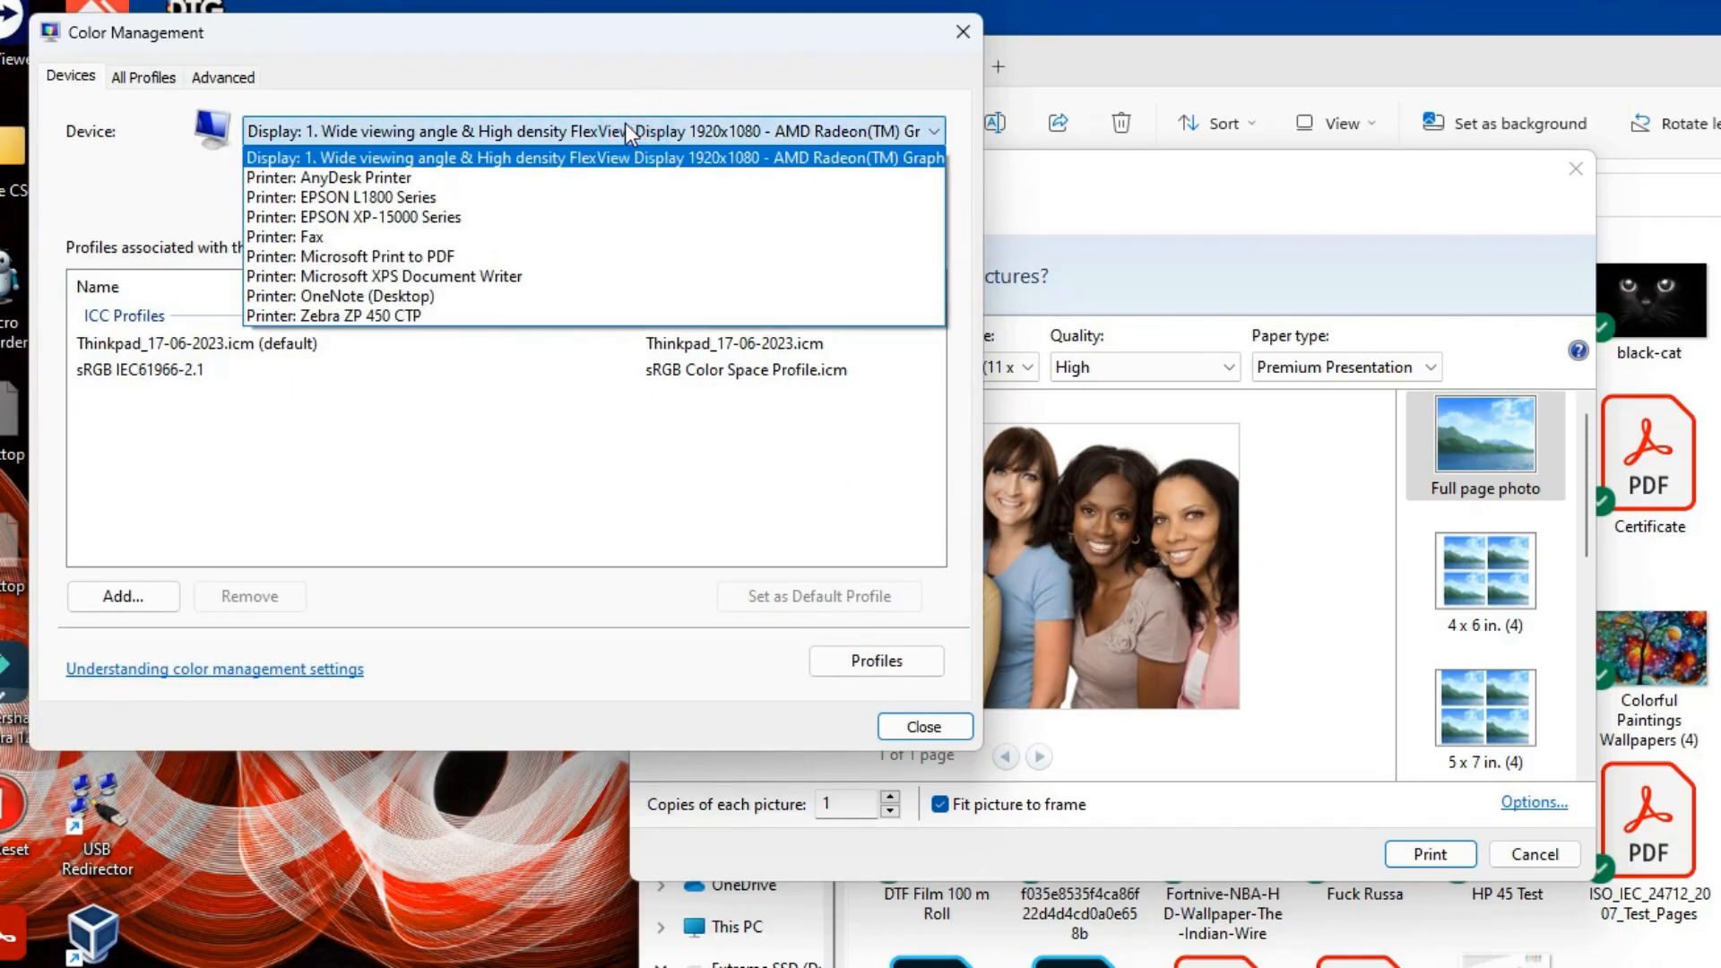
left_click(459, 216)
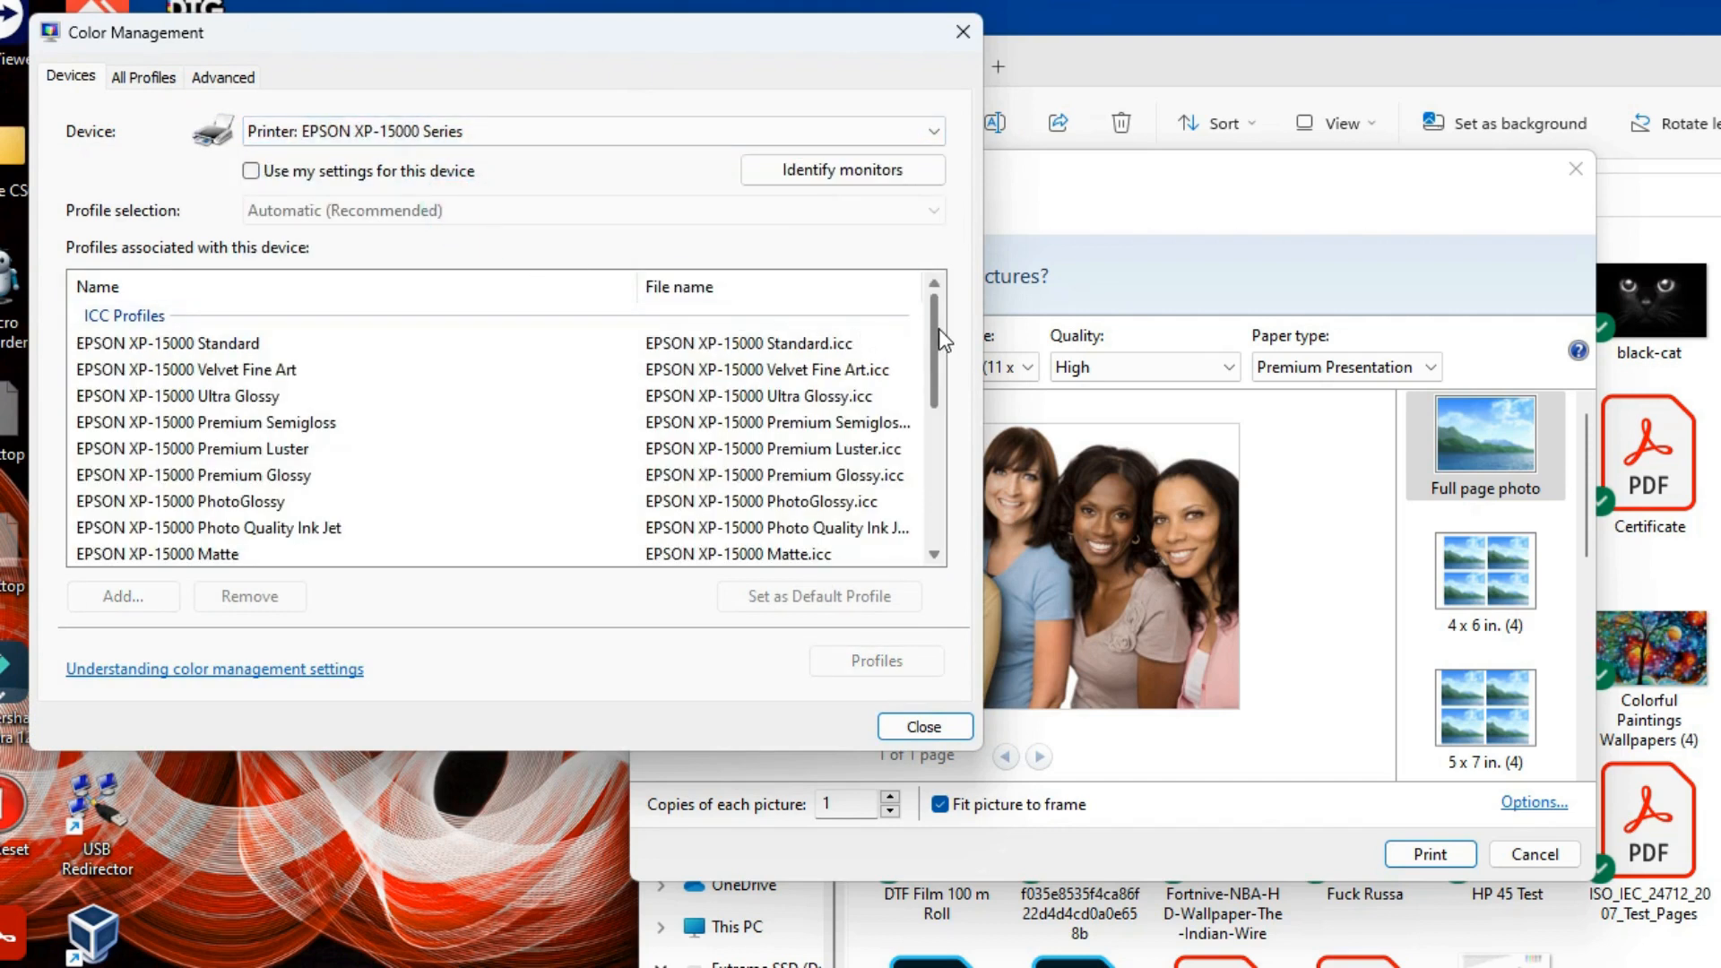
left_click_drag(934, 376, 430, 174)
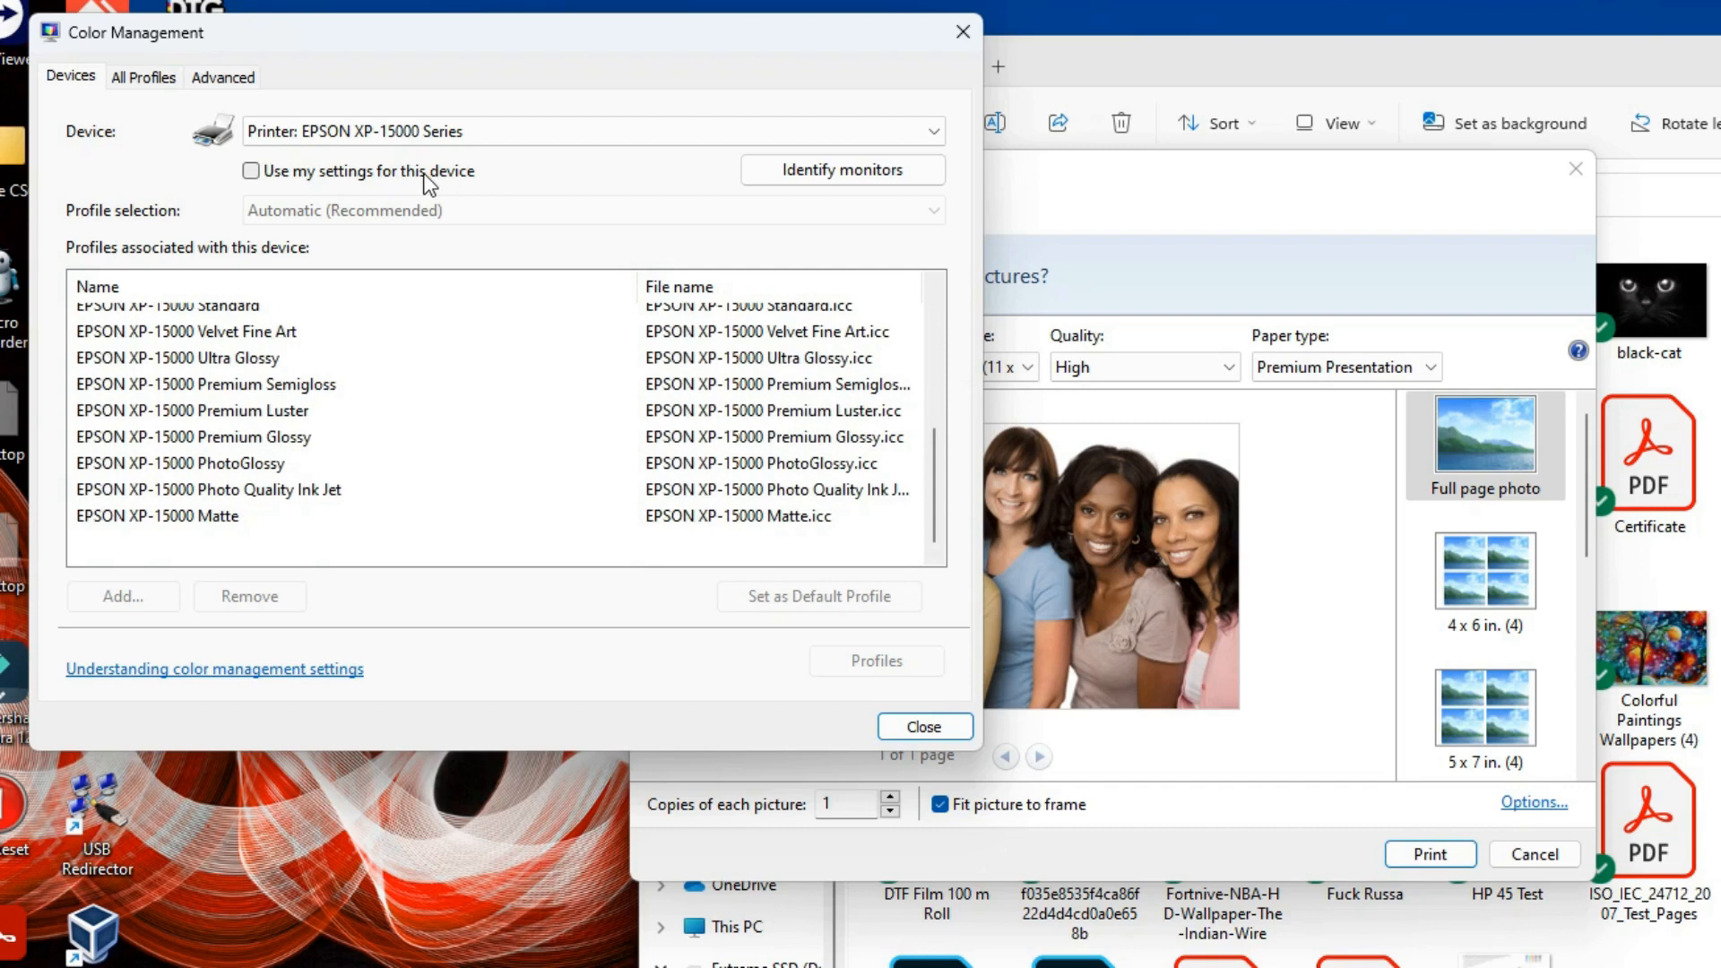
left_click(426, 177)
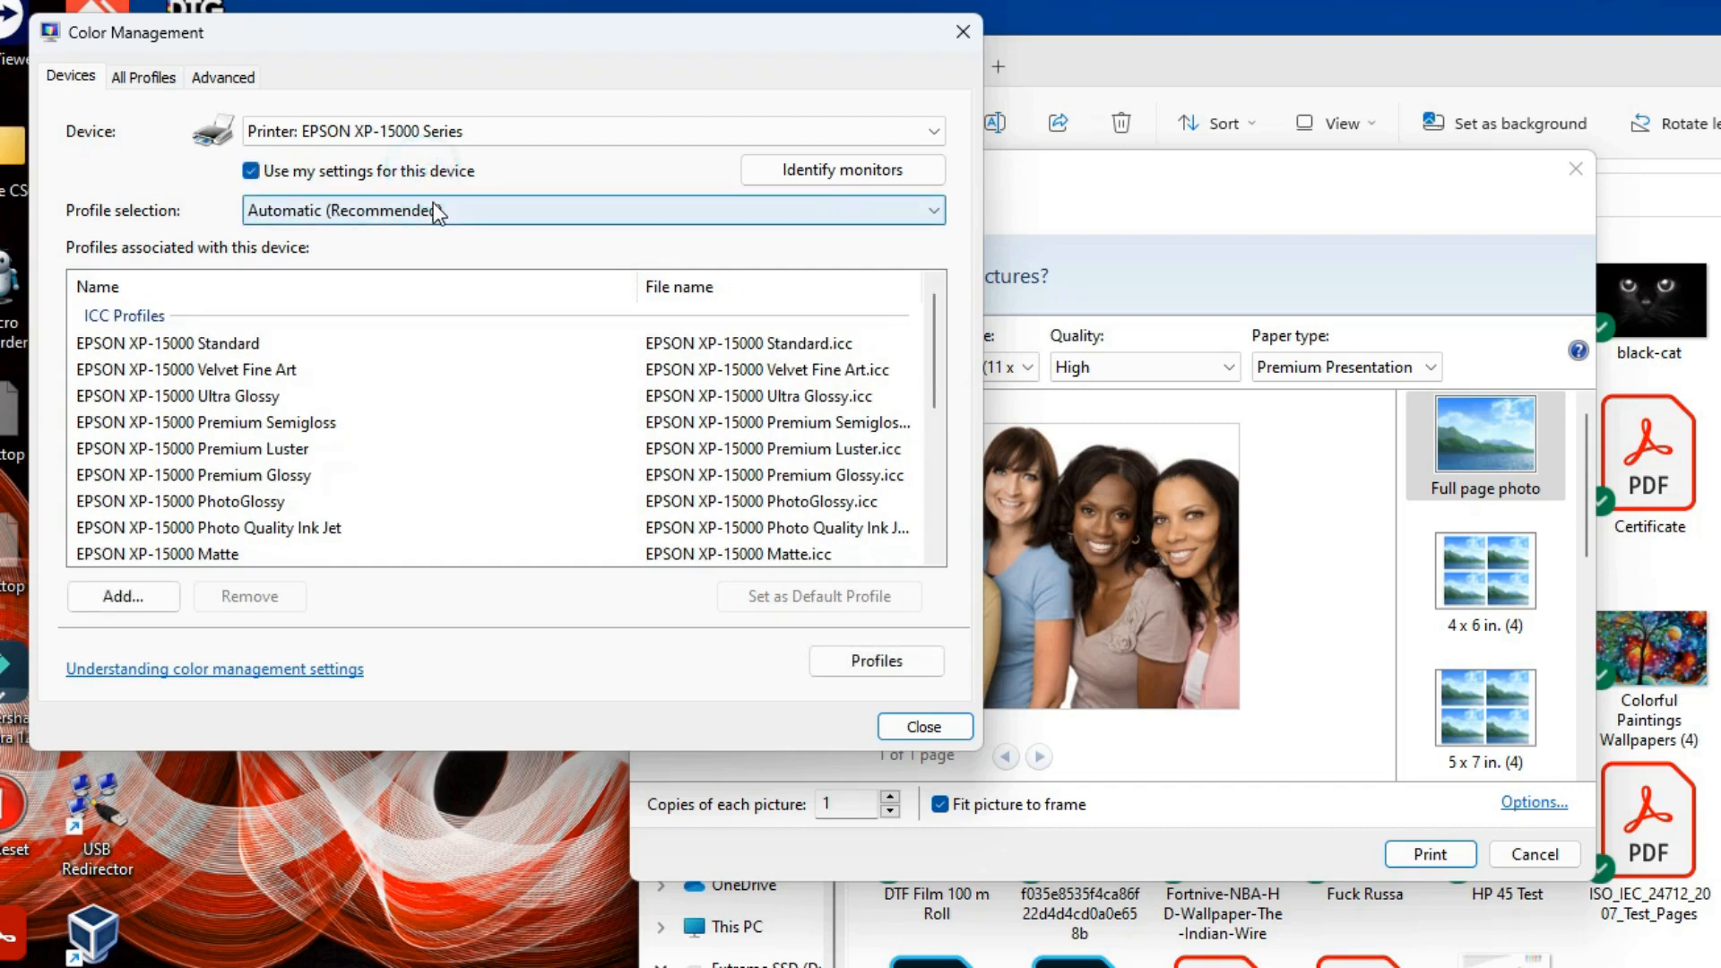
left_click_drag(928, 355, 923, 557)
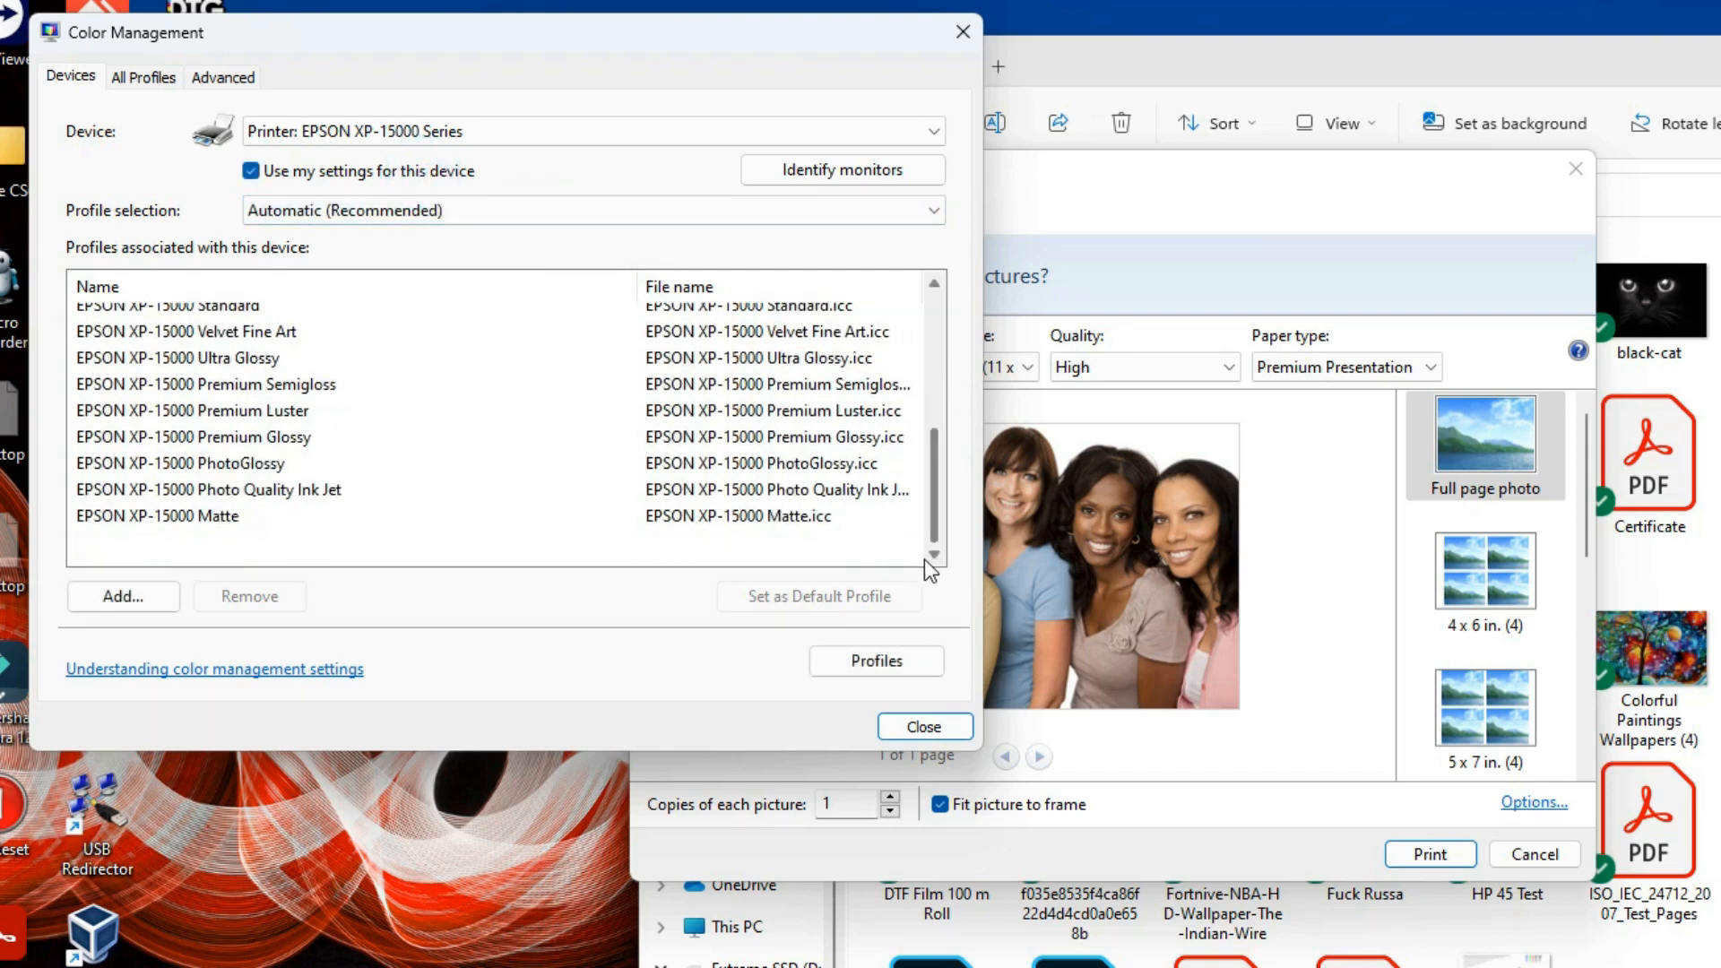
Step: Associate the ICC profile XP-15000 BCH 1600 Patches_17-06-23.icm with the EPSON XP-15000 Series printer
left_click(119, 594)
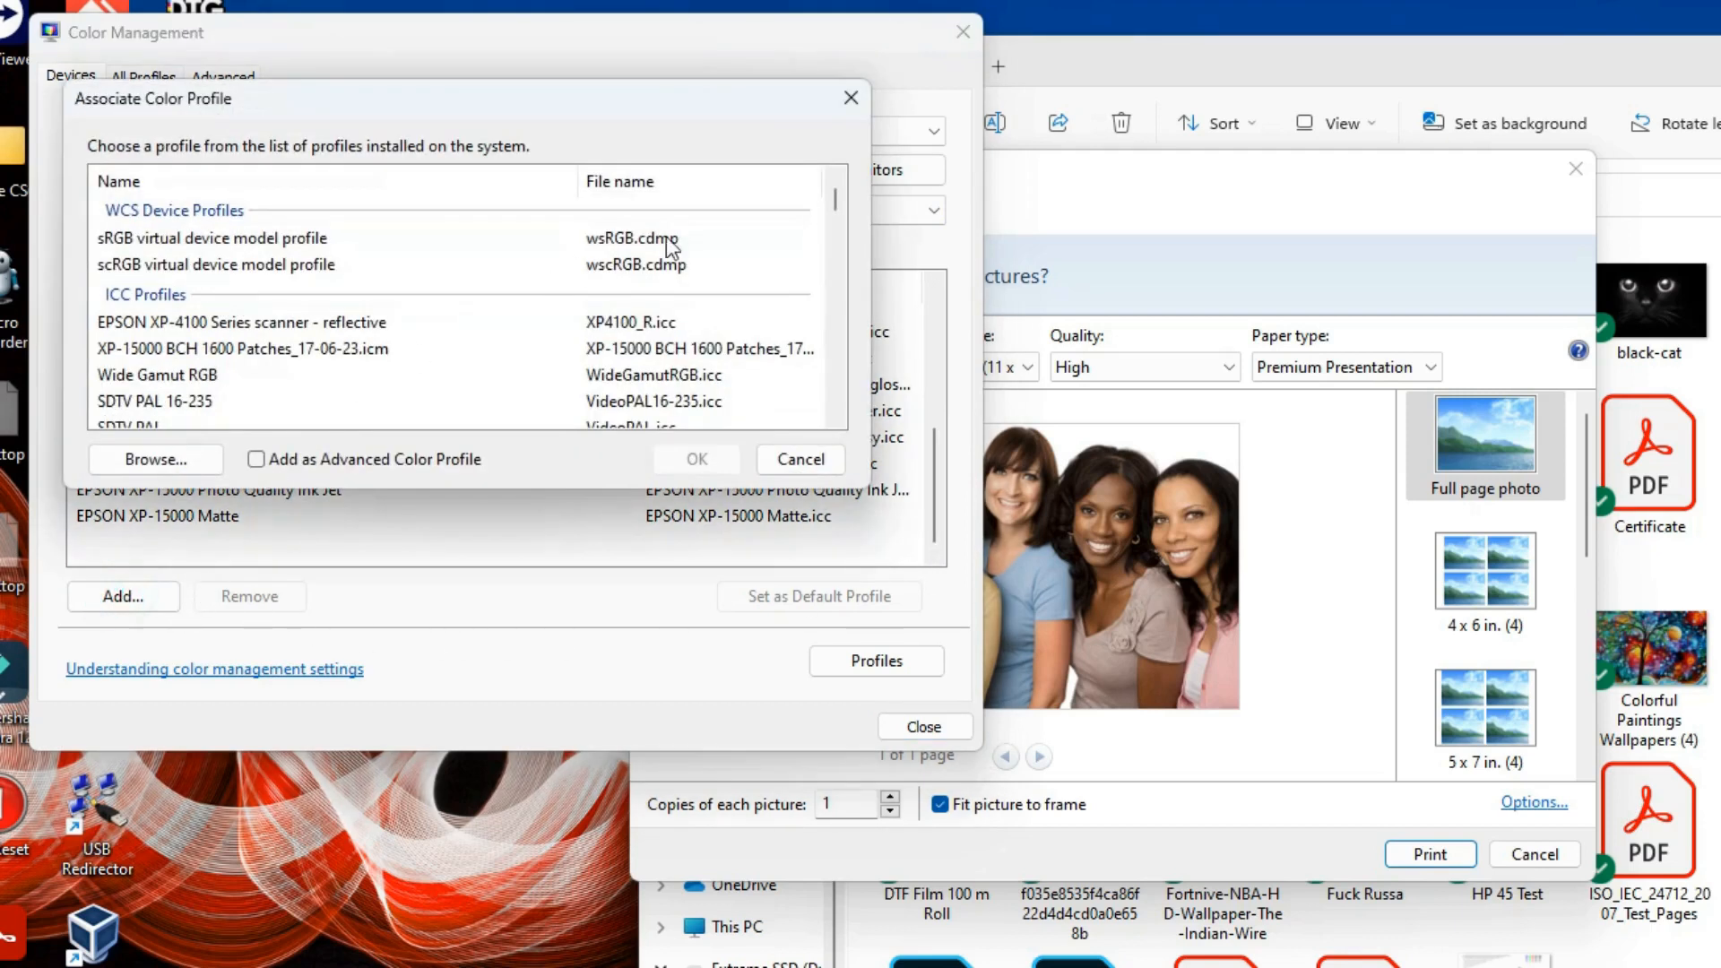
left_click(331, 346)
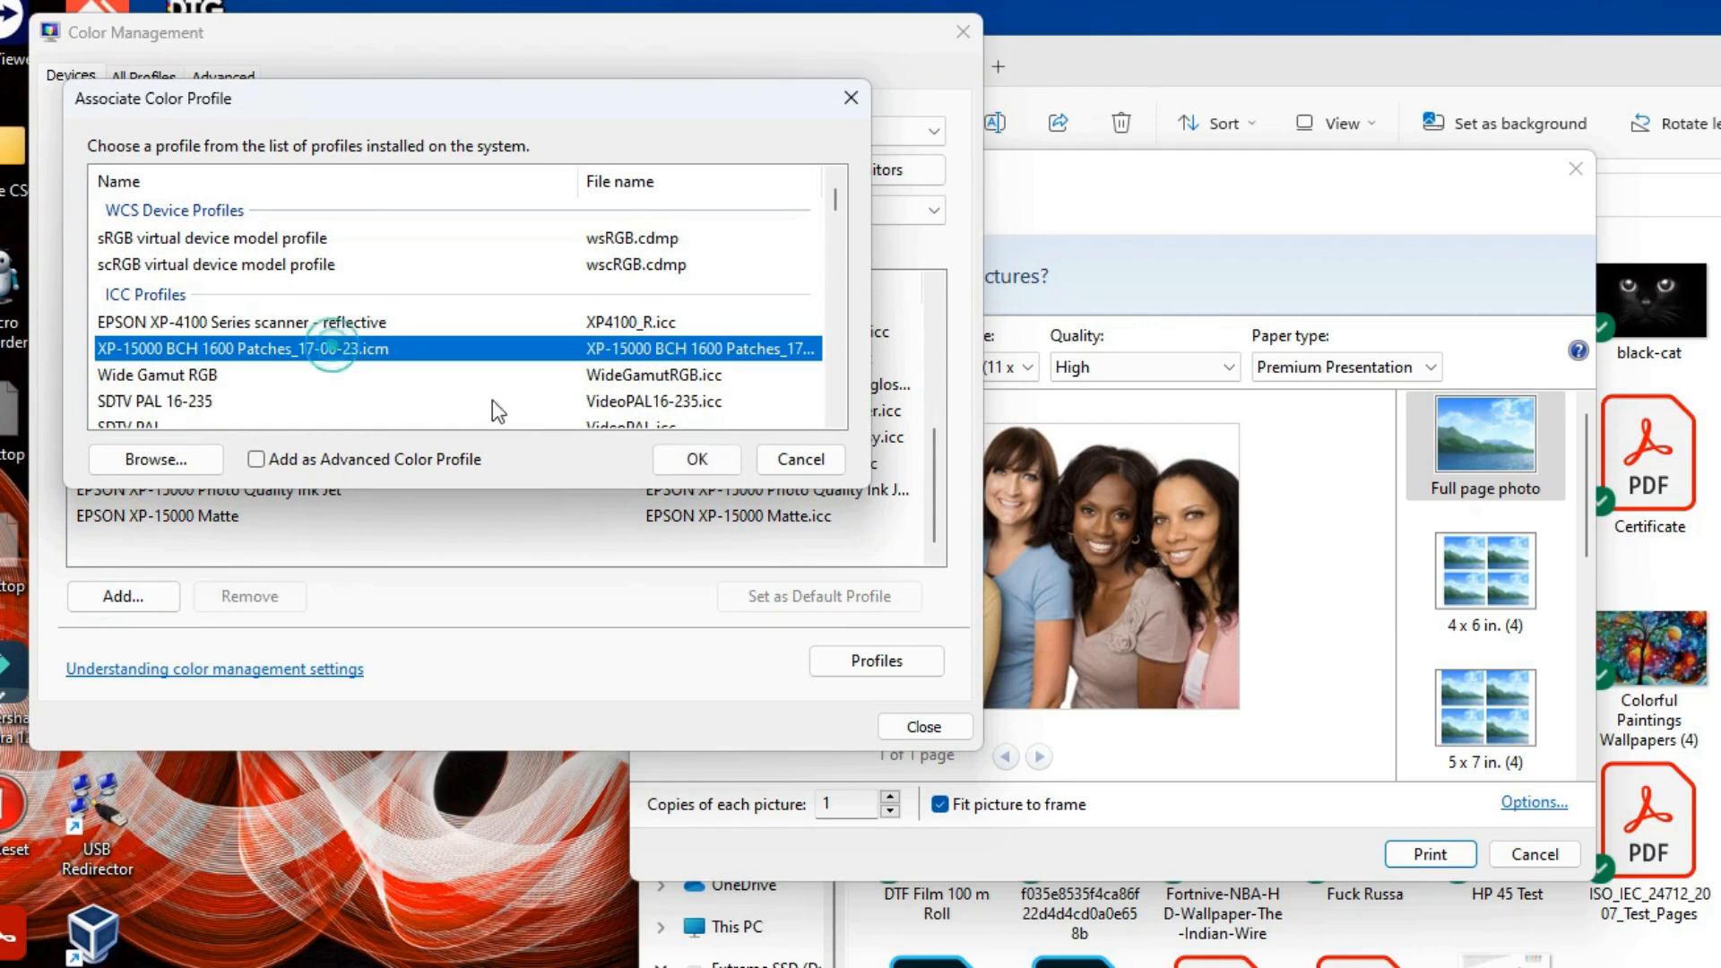
left_click(704, 460)
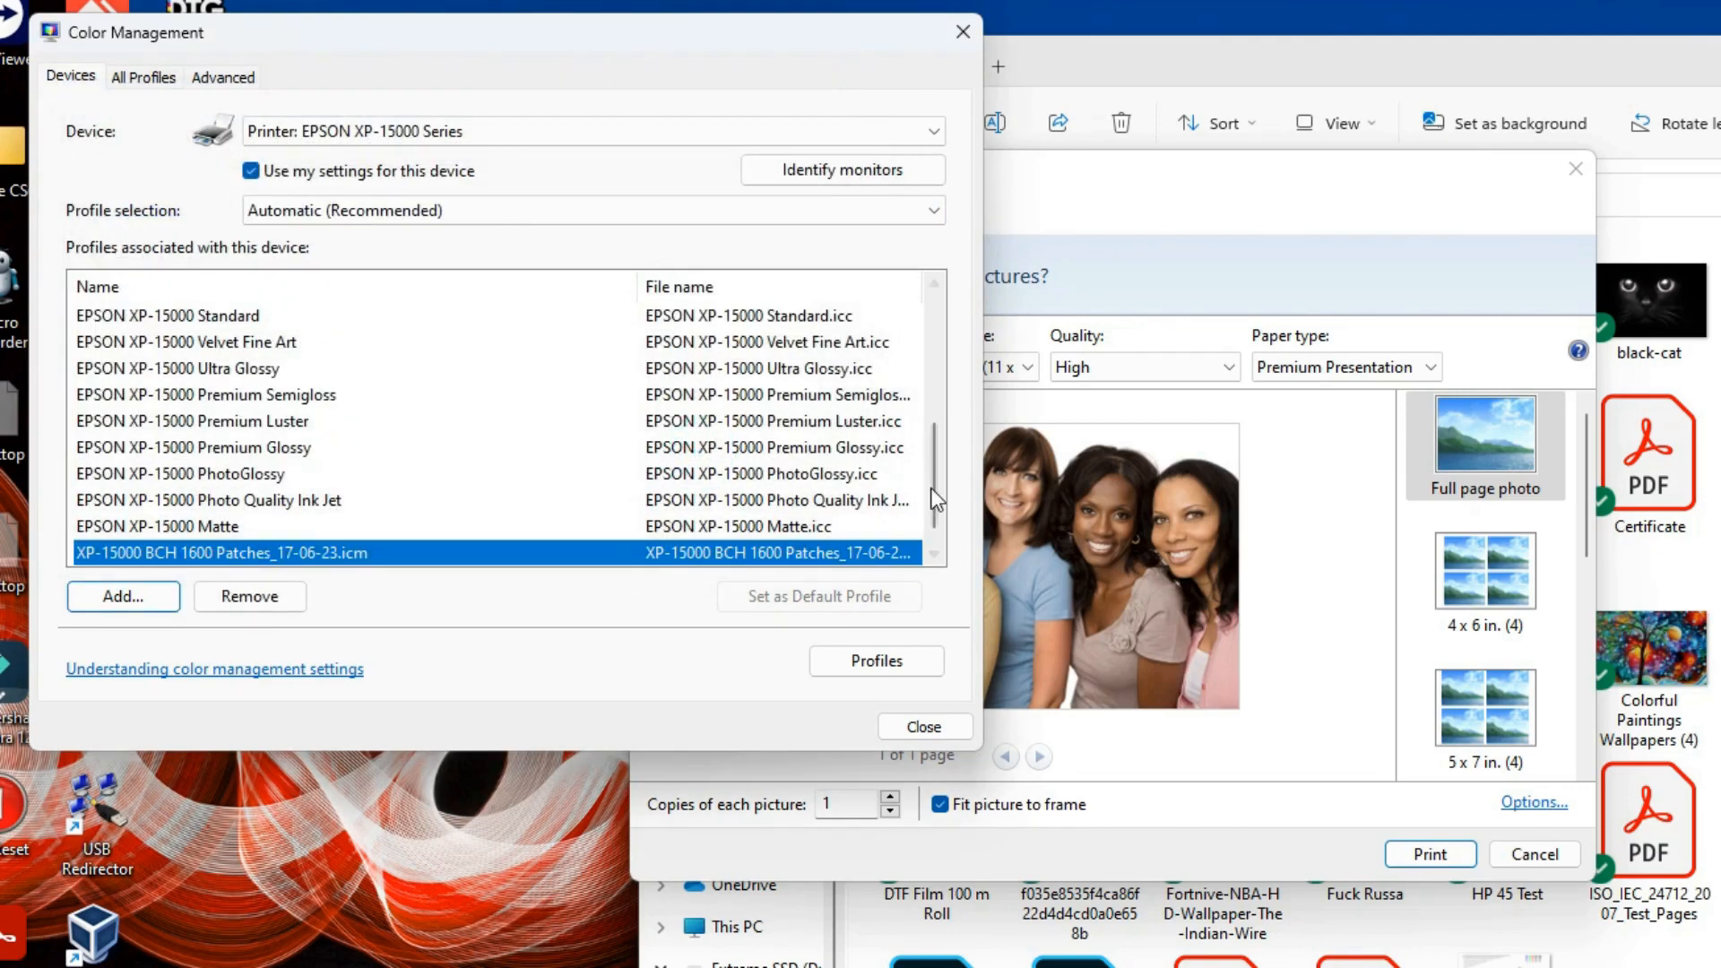
left_click_drag(936, 464, 944, 513)
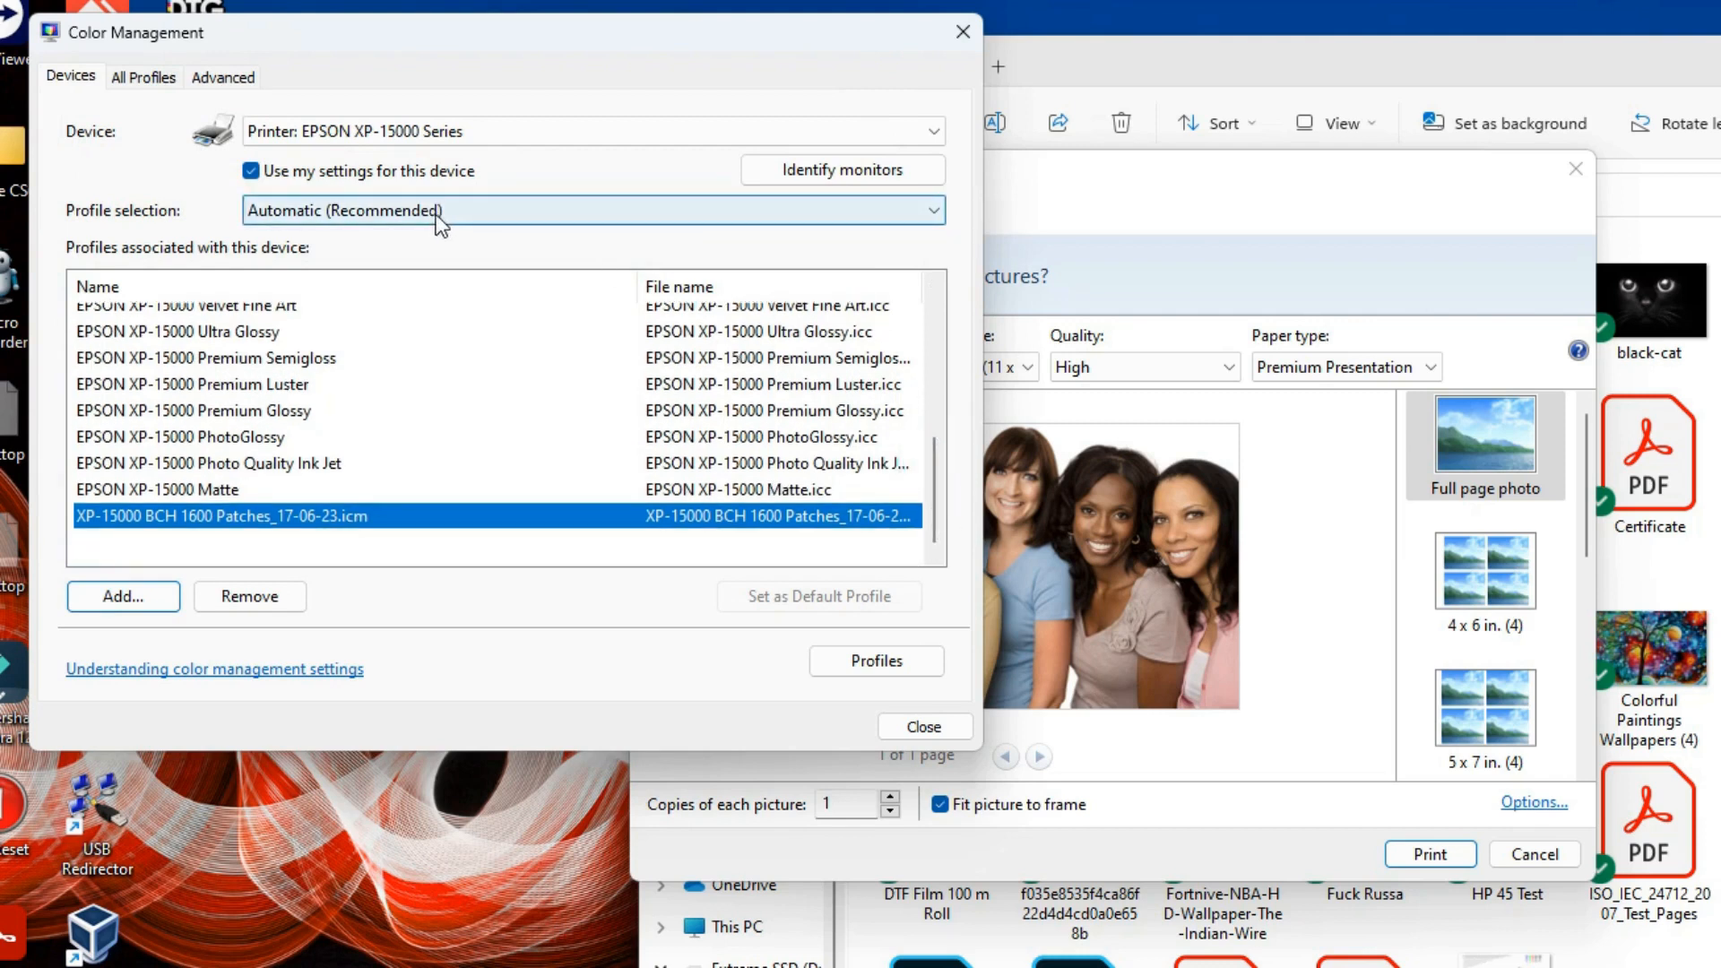
Step: Switch profile selection to Manual, make the XP-15000 BCH 1600 Patches profile the printer's default and close color management
left_click(377, 210)
left_click(330, 257)
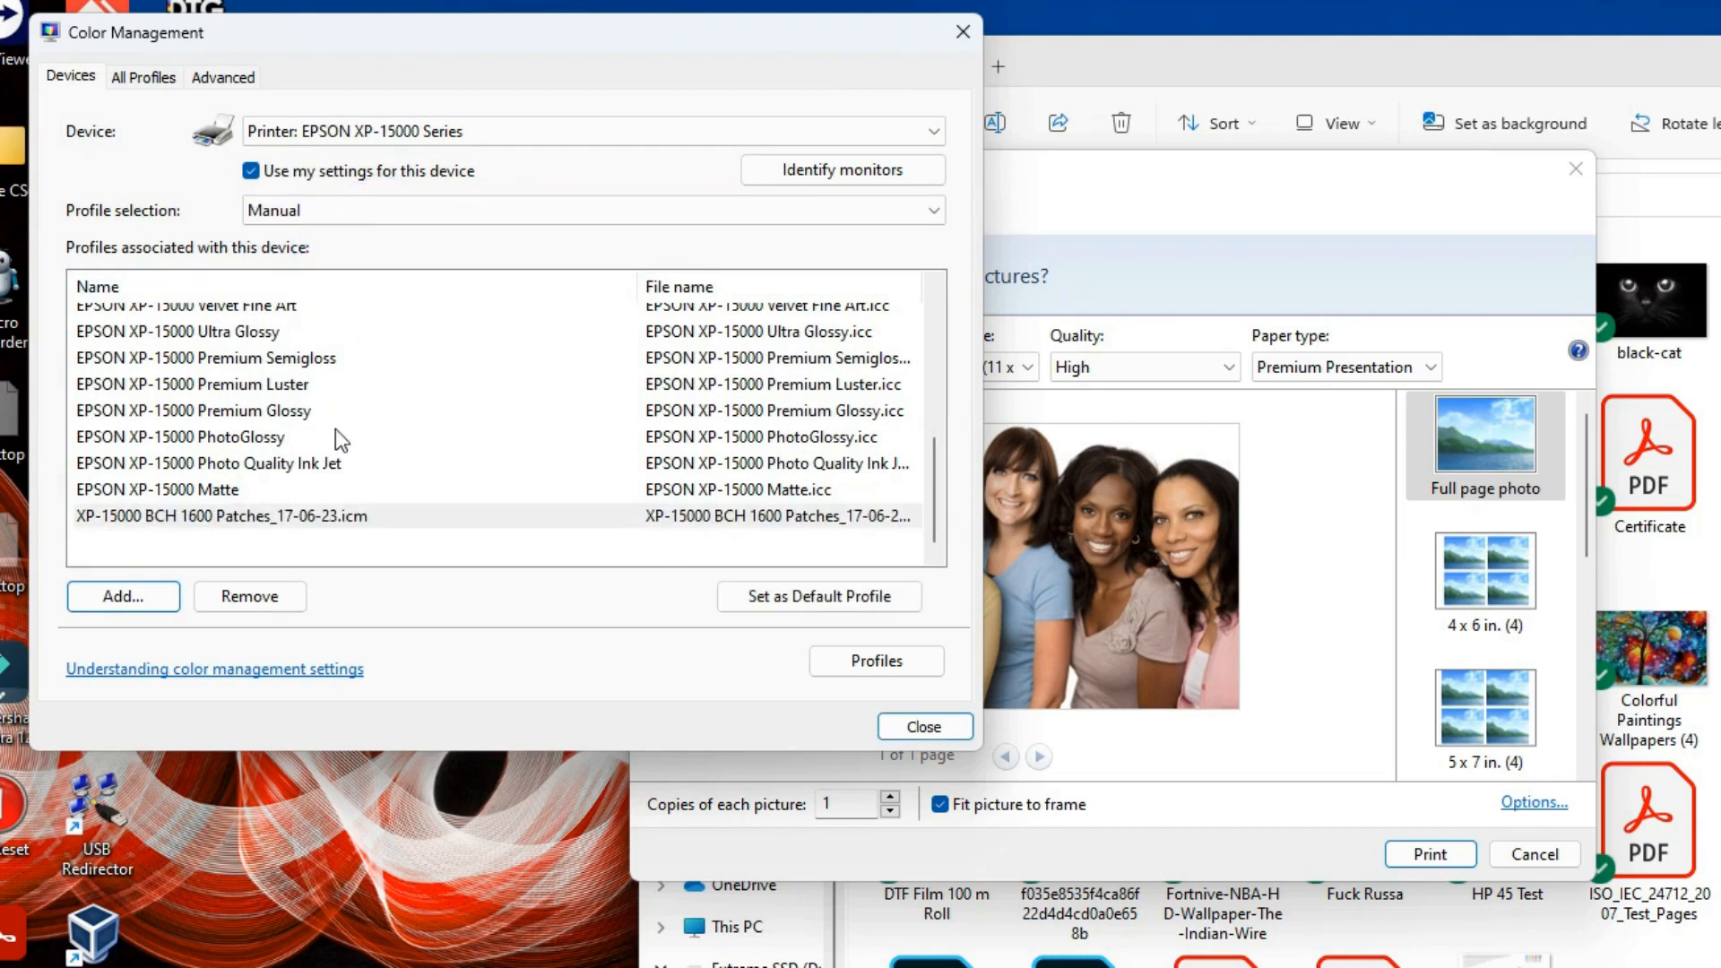
left_click(332, 516)
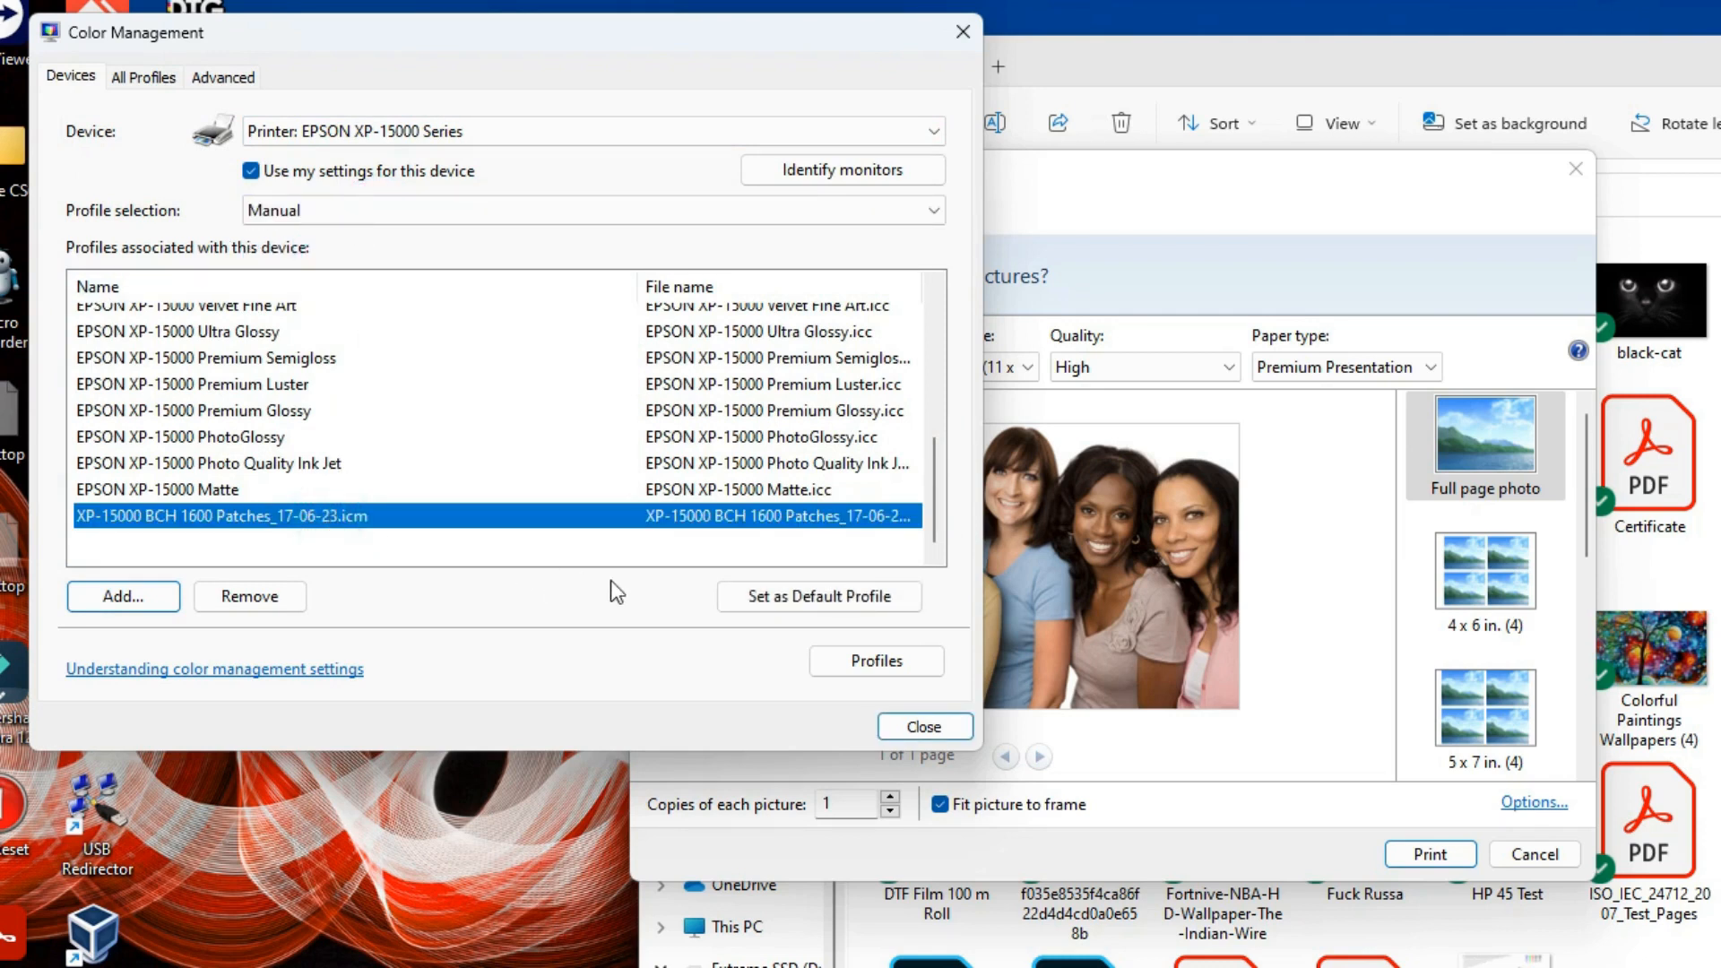
left_click(772, 596)
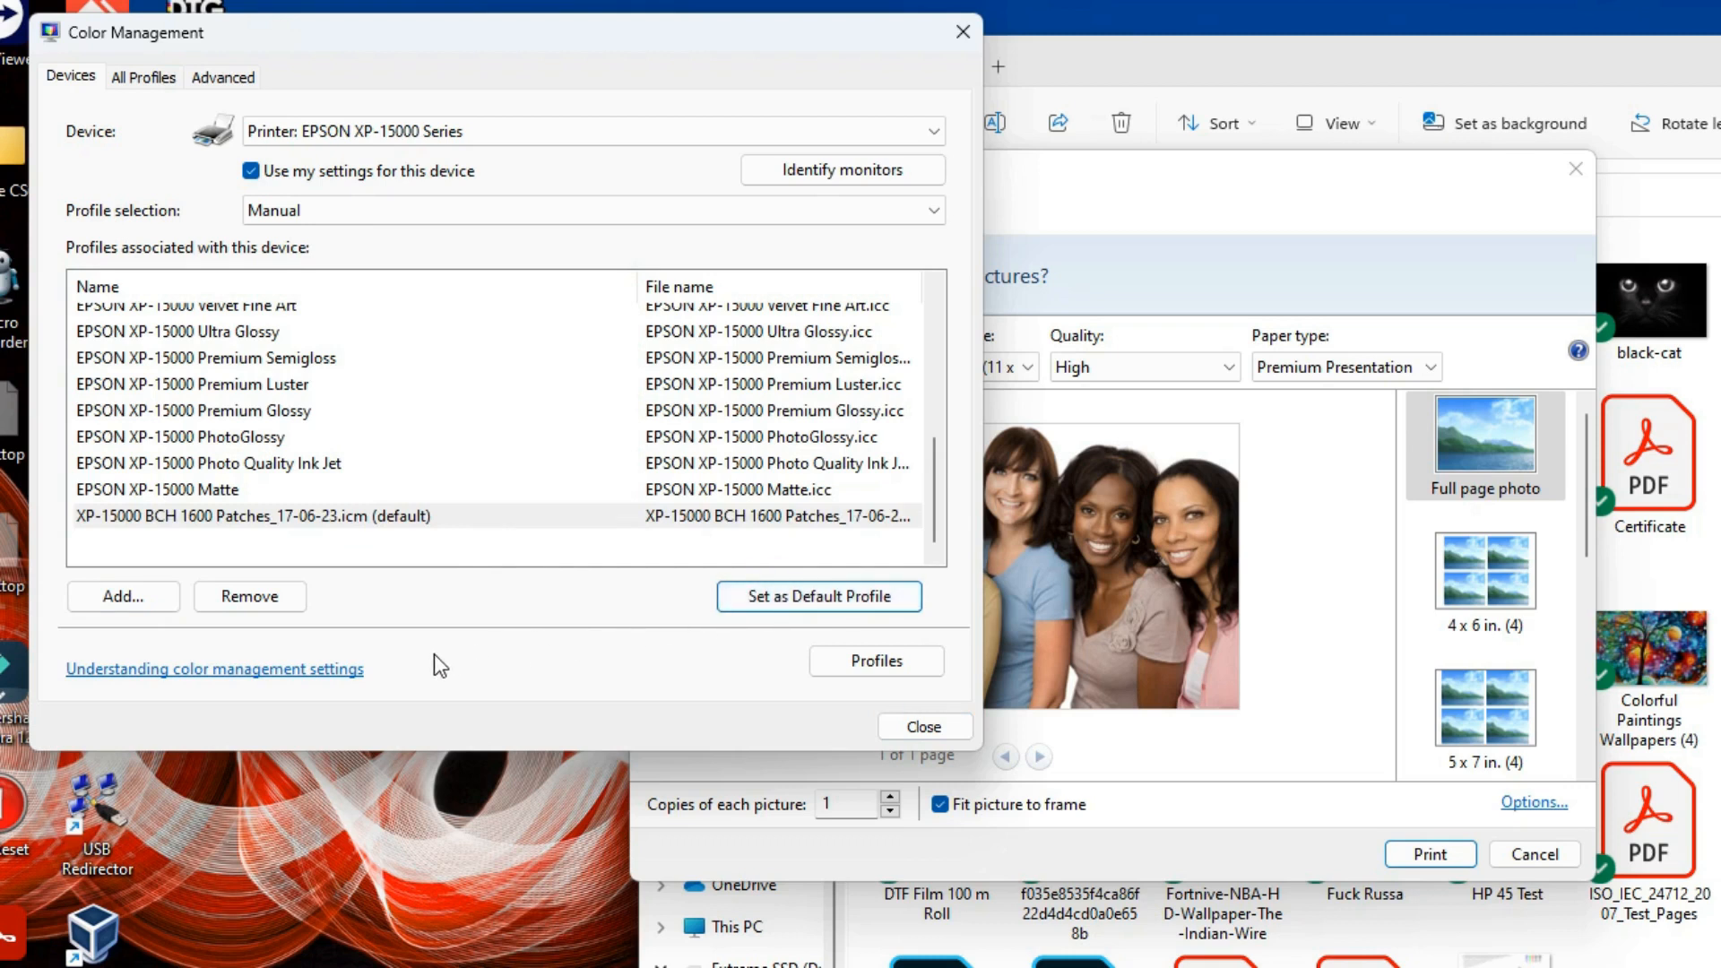
left_click(922, 727)
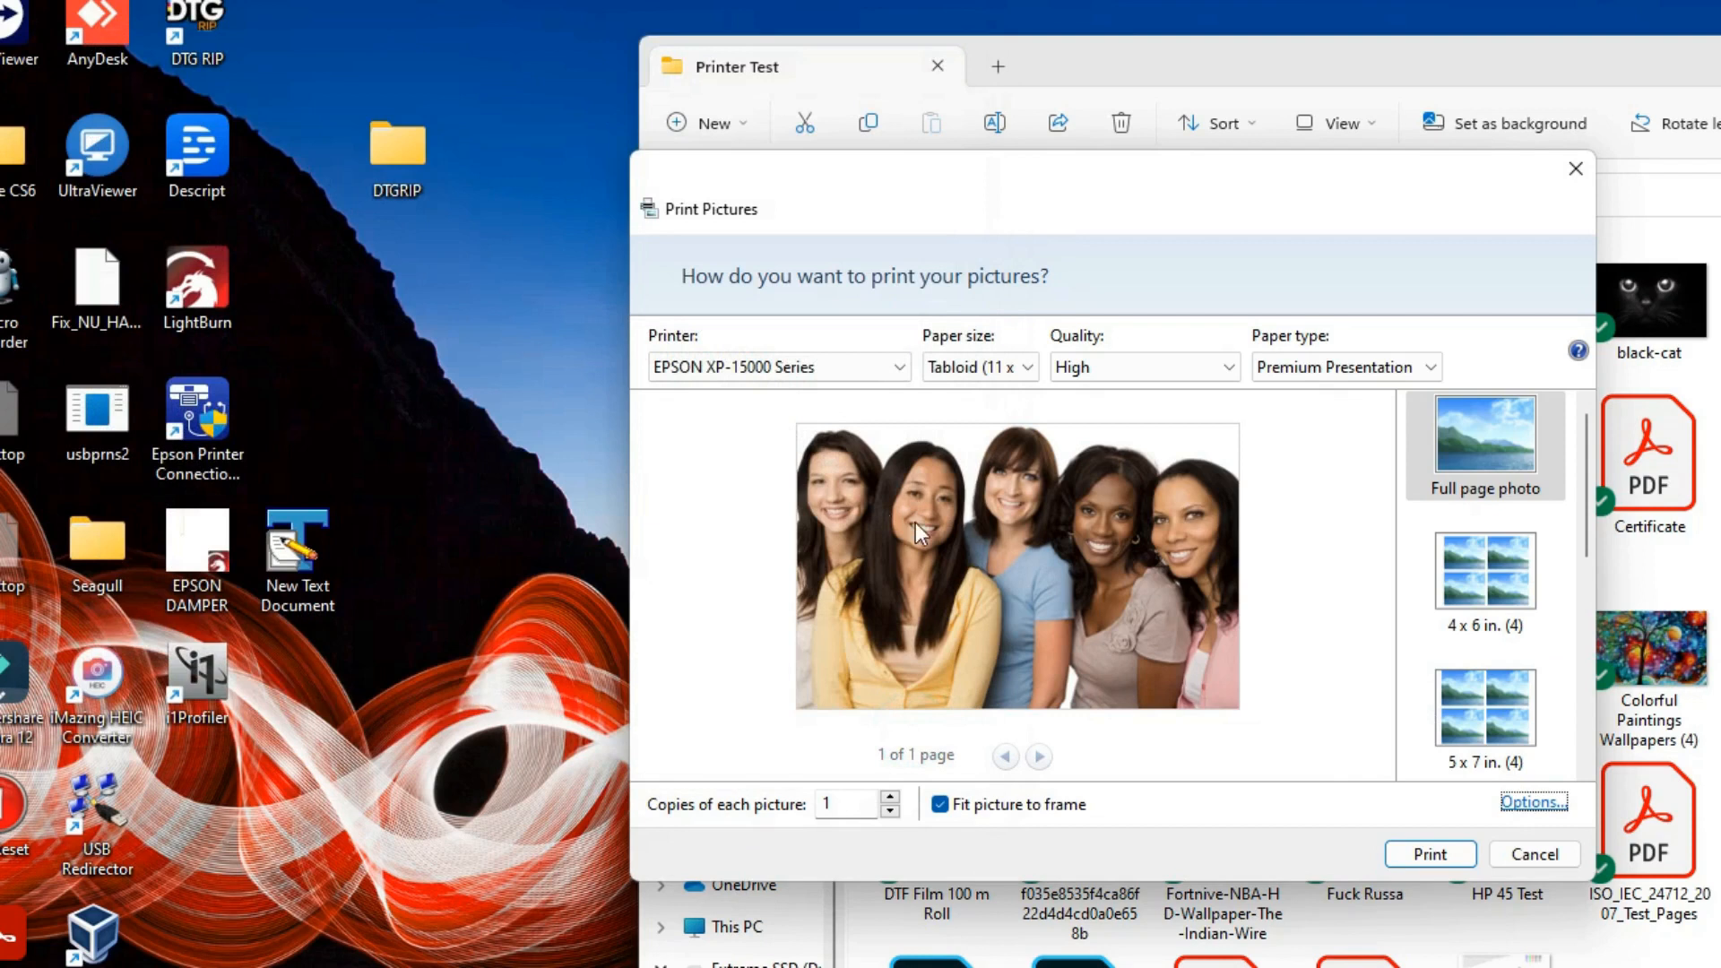
Step: Print one full-page copy of the group photo, fitted to the frame
left_click(1012, 813)
left_click(1442, 866)
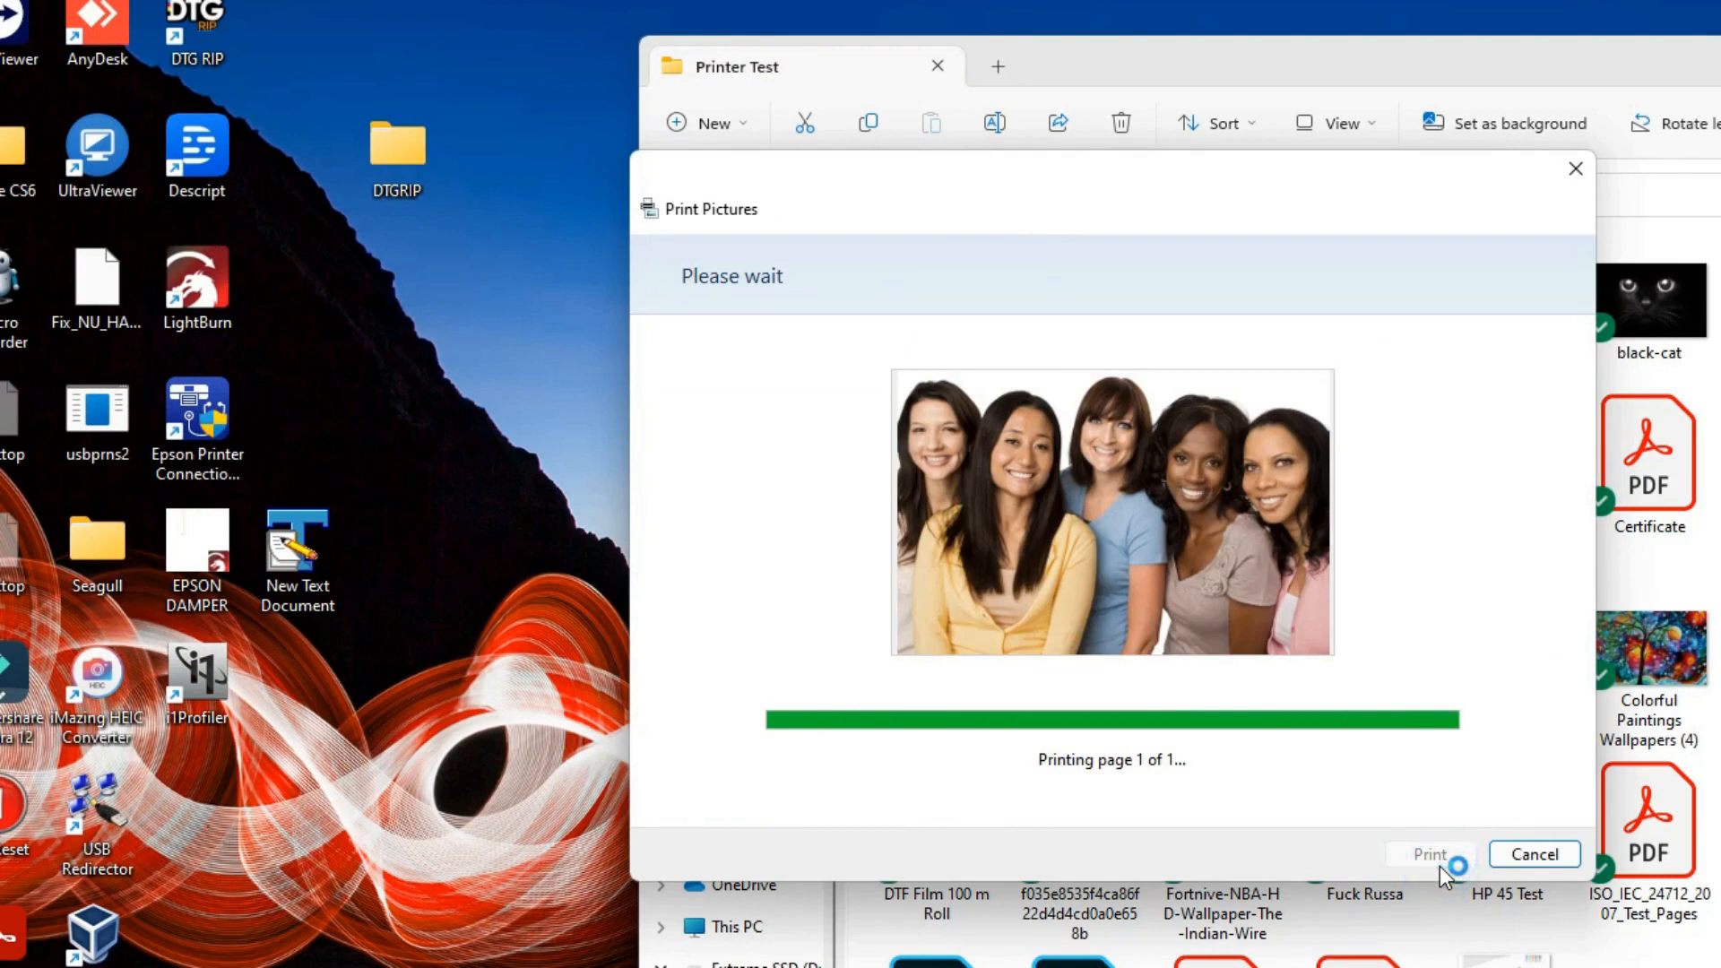